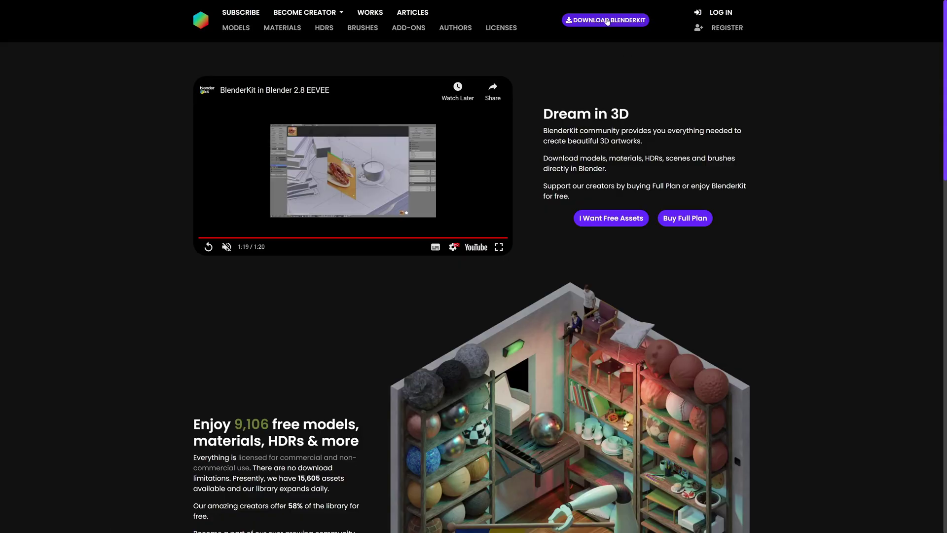
# Download the BlenderKit add-on from its website
pyautogui.click(612, 20)
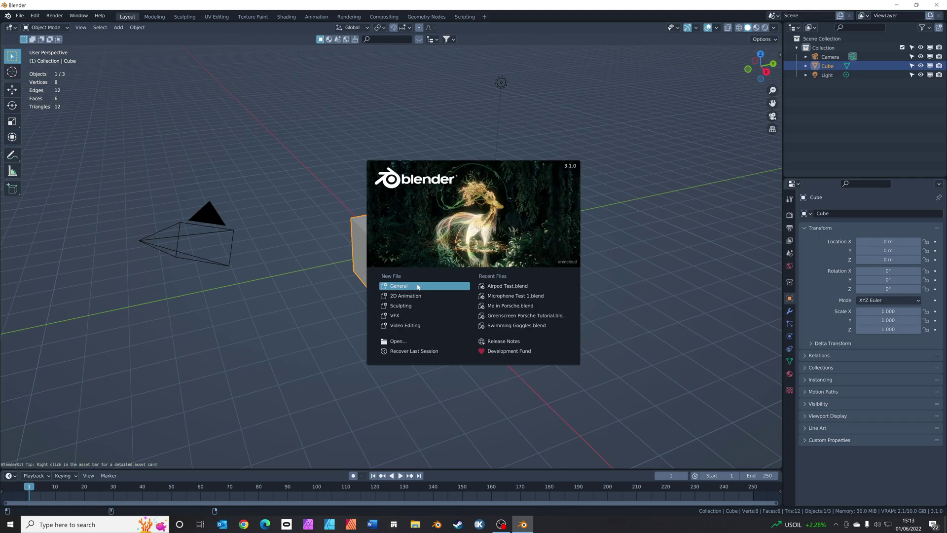
# Switch to Blender, start a new General file and delete all the default objects from the scene
pyautogui.click(421, 287)
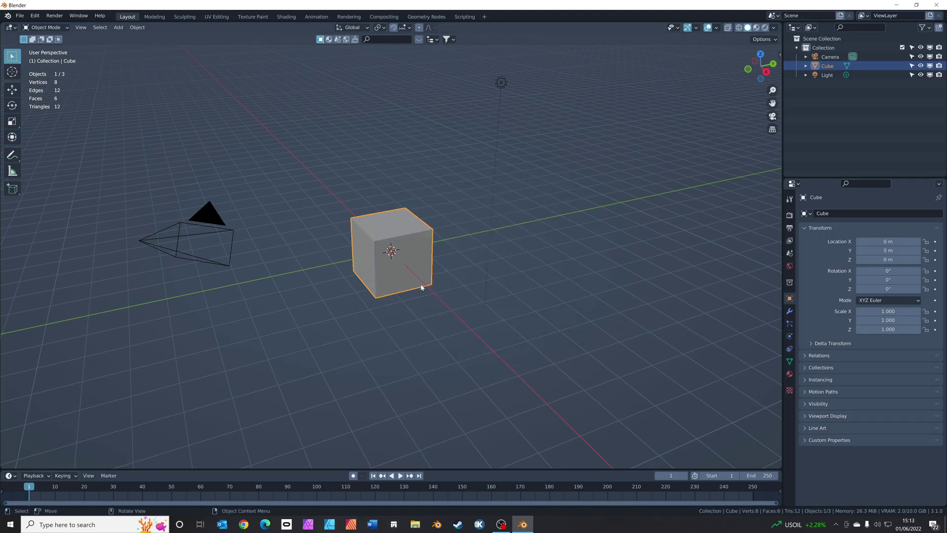
pyautogui.click(511, 286)
pyautogui.press('a')
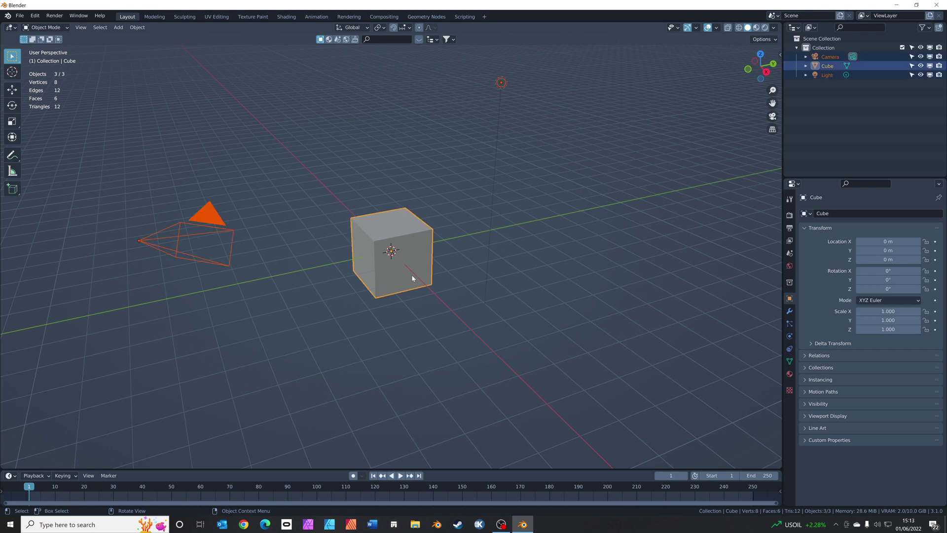
pyautogui.press('x')
pyautogui.click(531, 273)
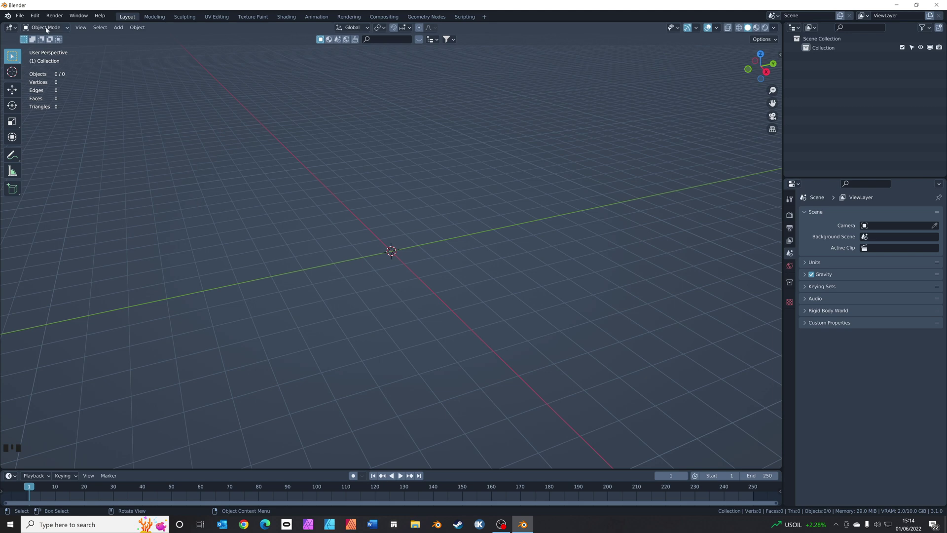
# Search the add-on preferences for "tri-" and check the Lighting: Tri-lighting add-on and its details
pyautogui.click(35, 15)
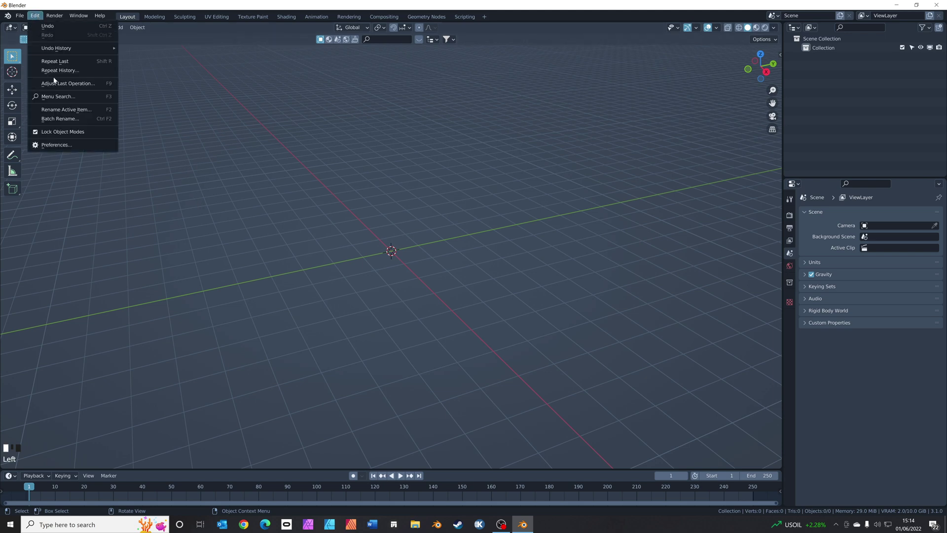
pyautogui.click(64, 145)
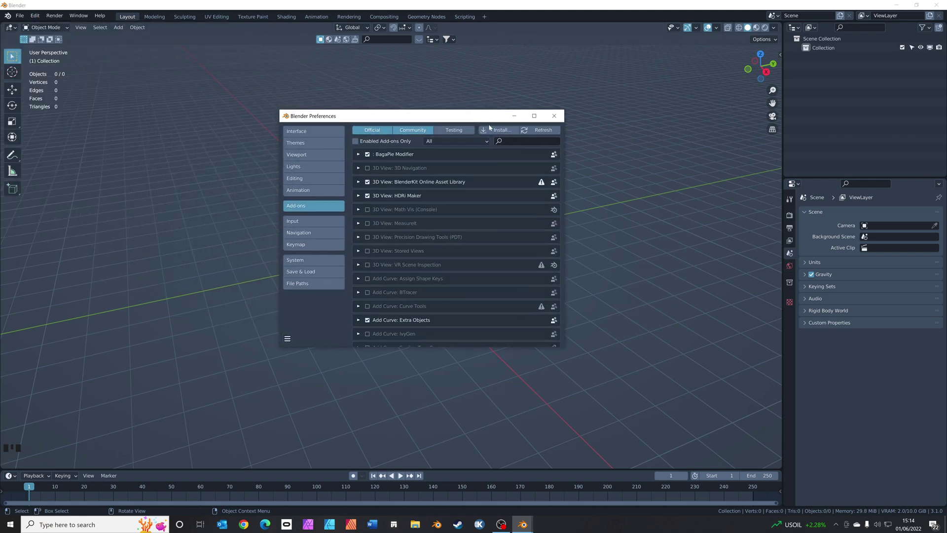
pyautogui.click(503, 143)
pyautogui.write('tri-')
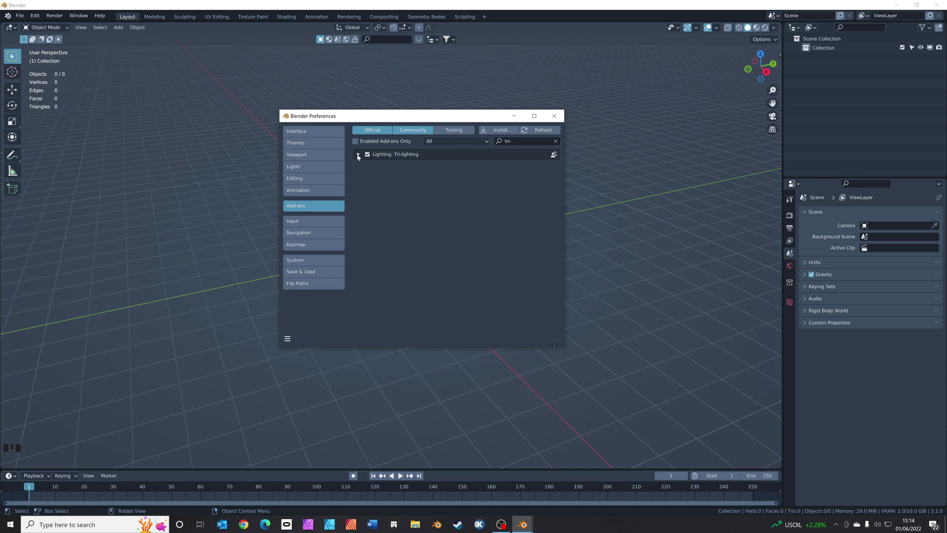
pyautogui.click(358, 154)
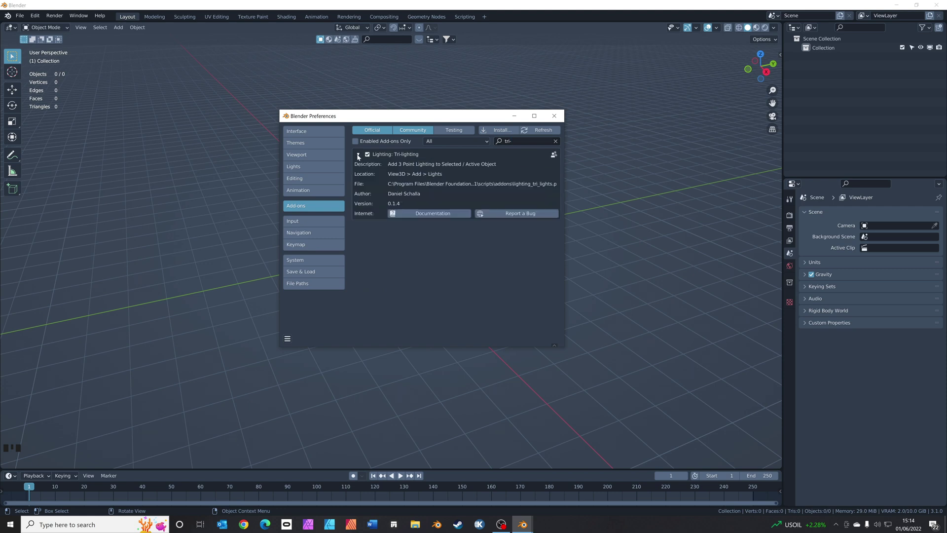
pyautogui.click(359, 155)
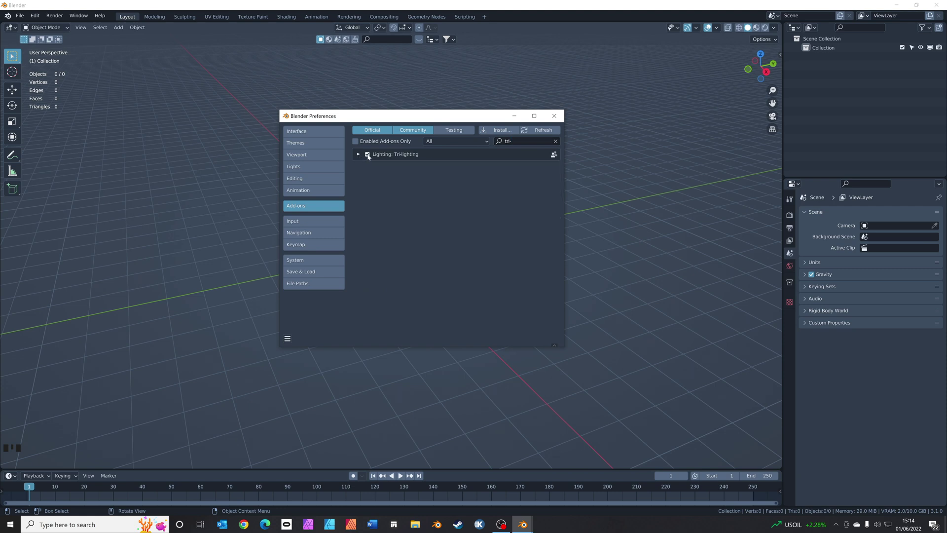
pyautogui.click(554, 116)
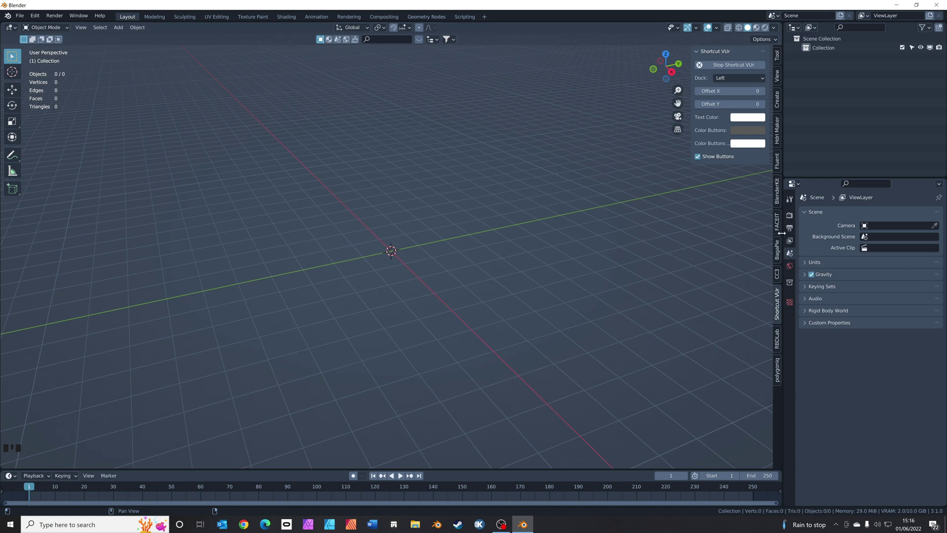
# Search BlenderKit models for "airpods" and import the Earbuds/airpods model into the scene at the origin
pyautogui.click(777, 193)
pyautogui.click(736, 150)
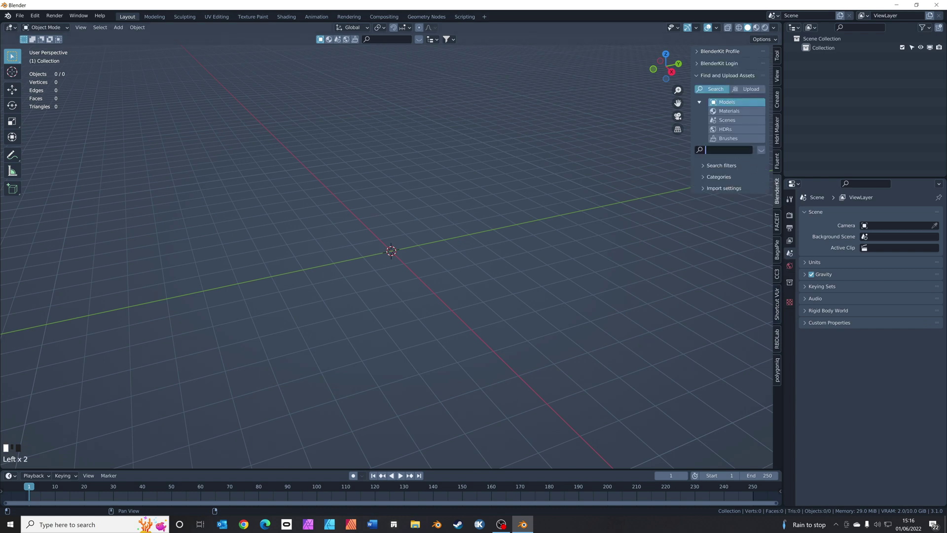
pyautogui.write('airpods')
pyautogui.press('Return')
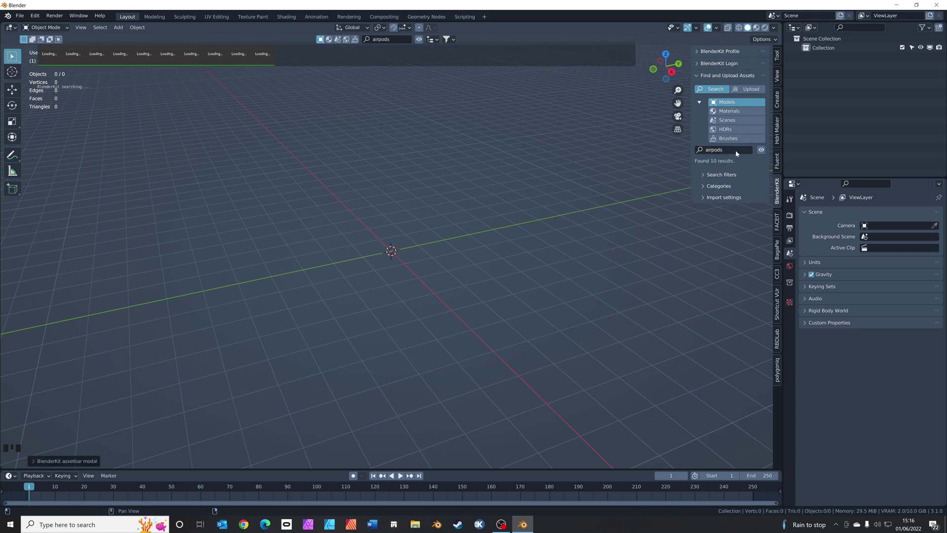
pyautogui.moveTo(47, 60)
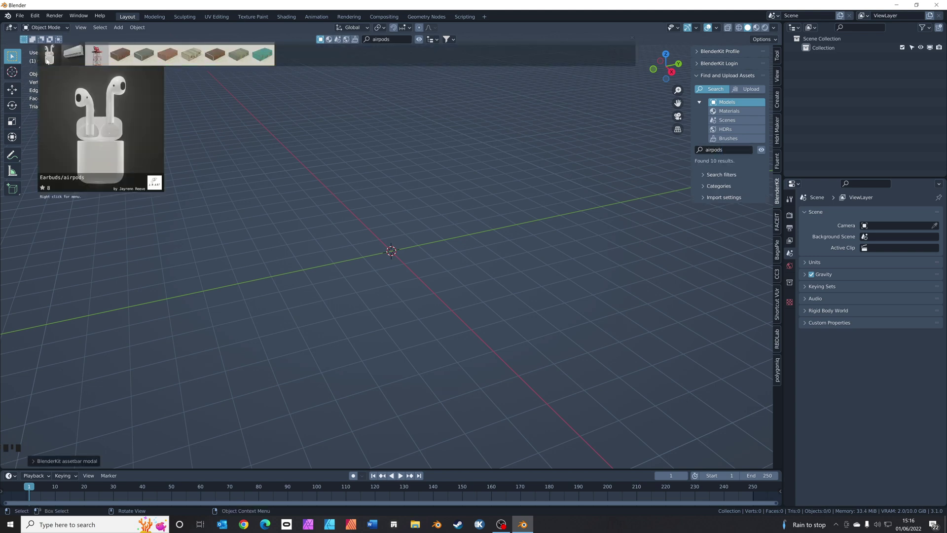
pyautogui.click(47, 59)
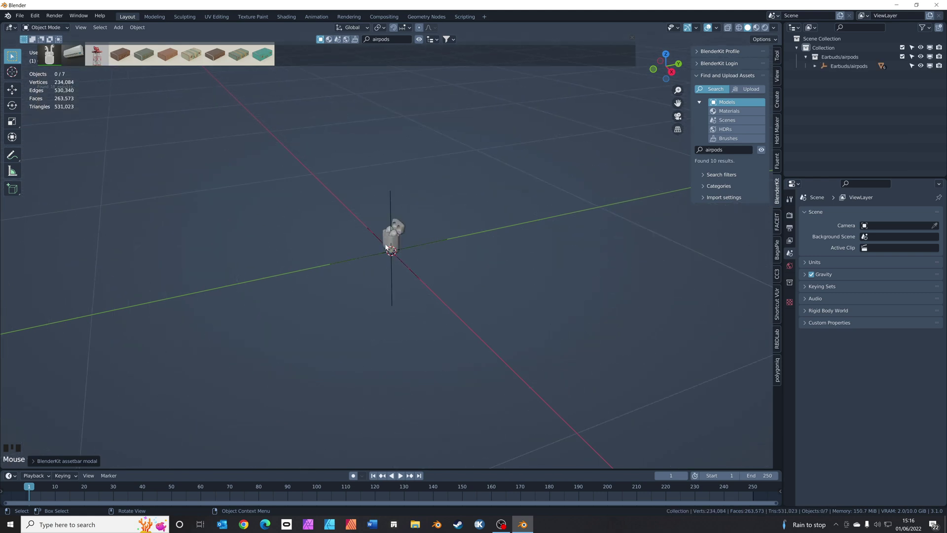
# Select the parent empty of the Earbuds/airpods model and scale it up by a factor of 5
pyautogui.scroll(4, 394, 257)
pyautogui.moveTo(394, 258); pyautogui.dragTo(443, 262, button='middle')
pyautogui.click(444, 261)
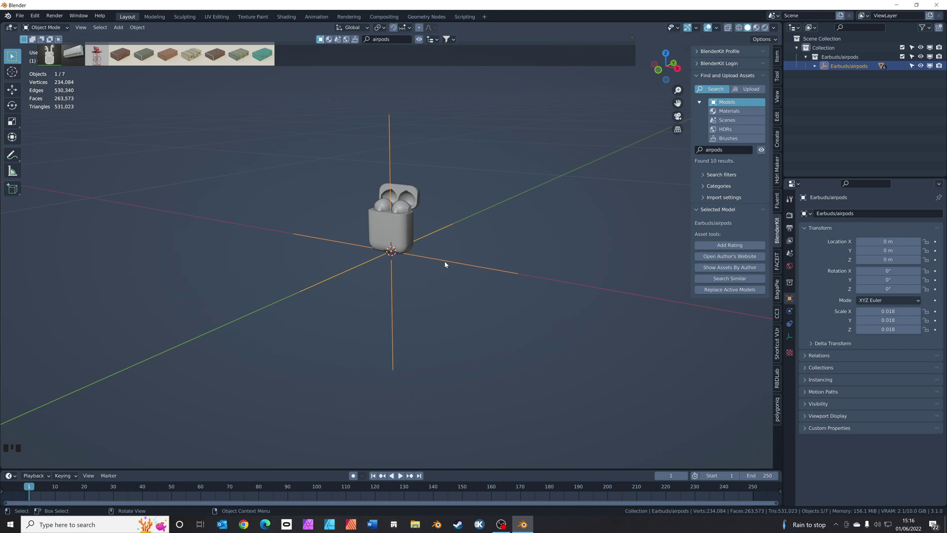
pyautogui.press('g')
pyautogui.rightClick(496, 254)
pyautogui.click(450, 272)
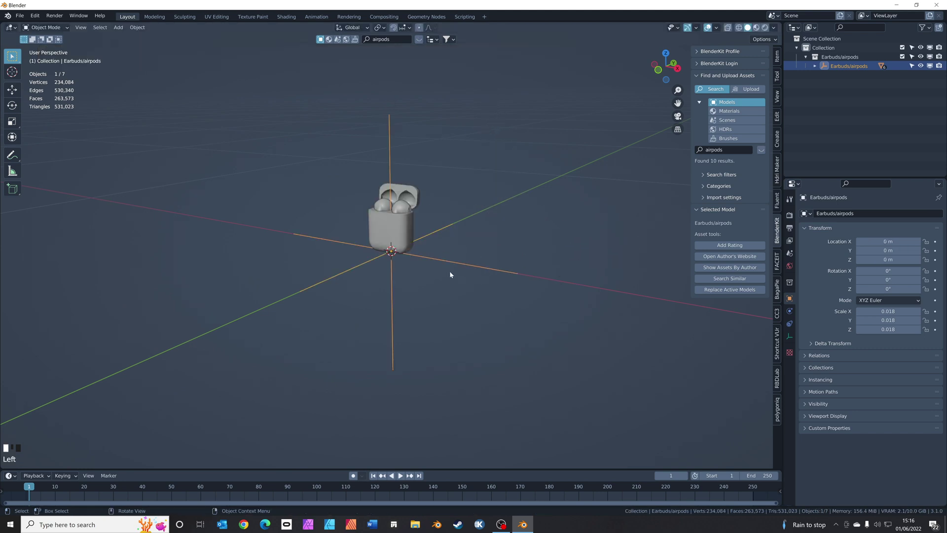
pyautogui.click(458, 265)
pyautogui.press('s')
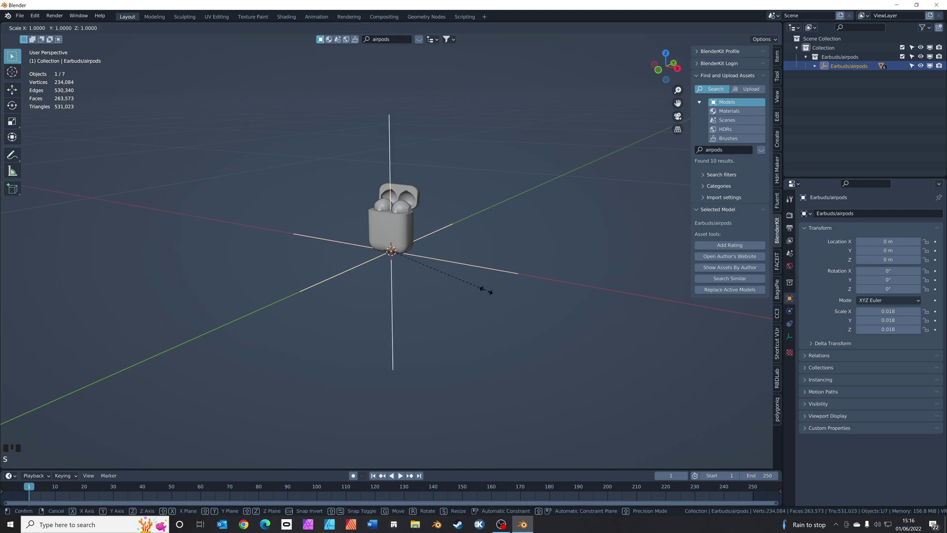
pyautogui.write('5')
pyautogui.press('Return')
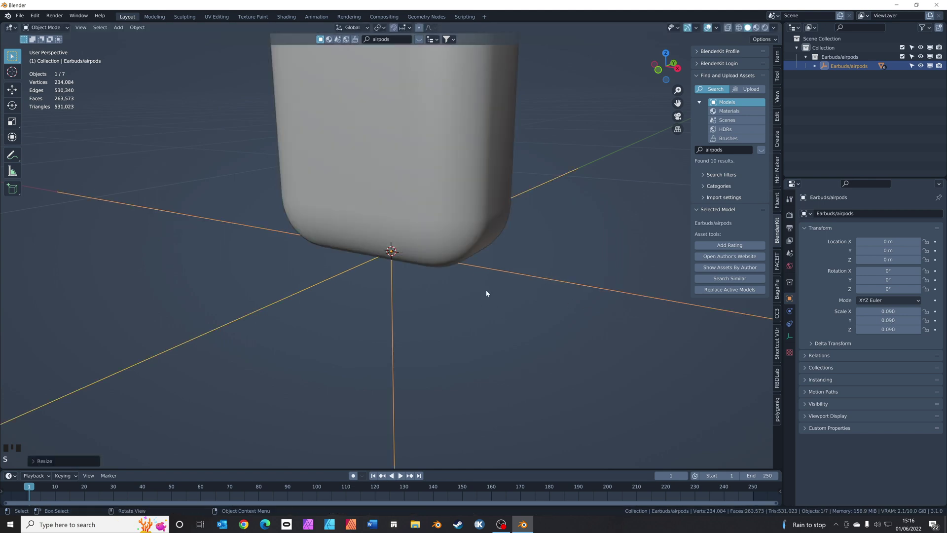
pyautogui.scroll(-5, 487, 289)
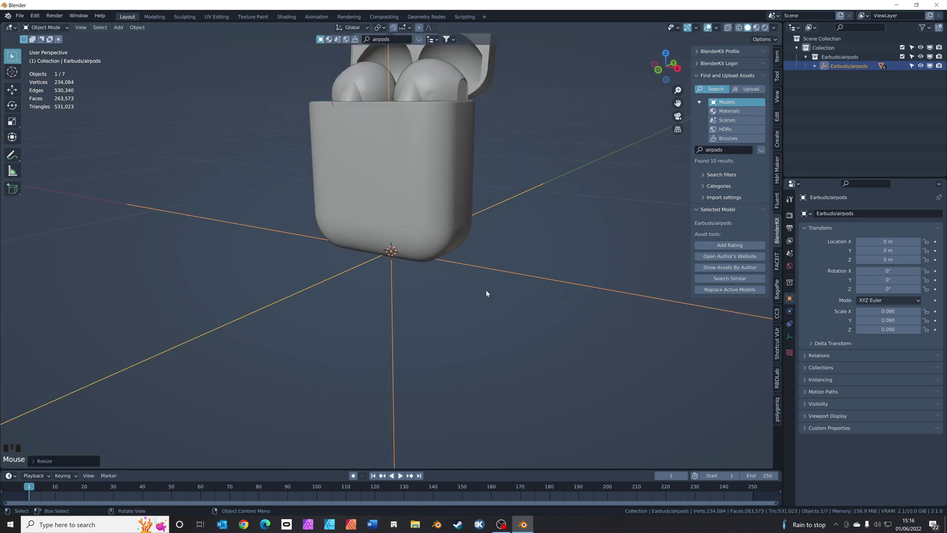
# Add a cube empty at the origin and scale it down to about 0.185, roughly the width of the airpods case
pyautogui.click(431, 268)
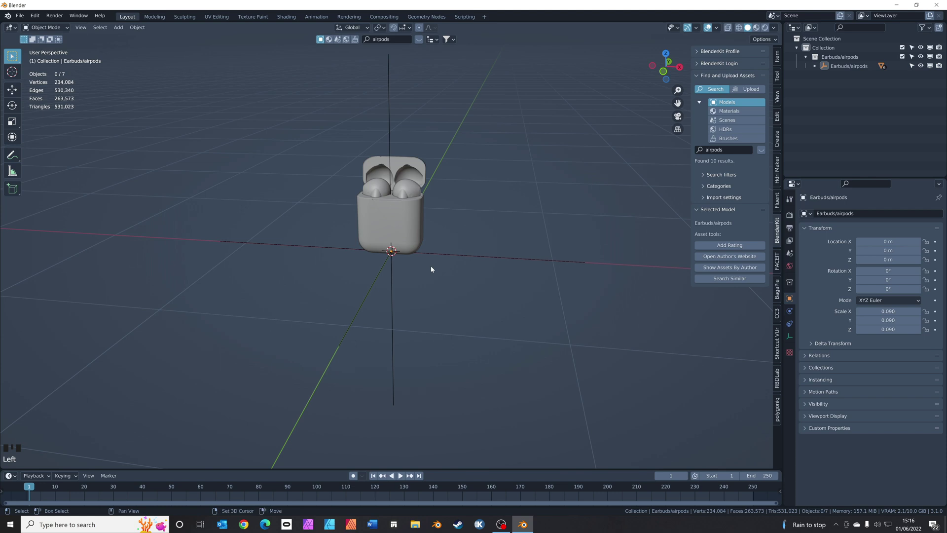
pyautogui.hotkey('shift', 'a')
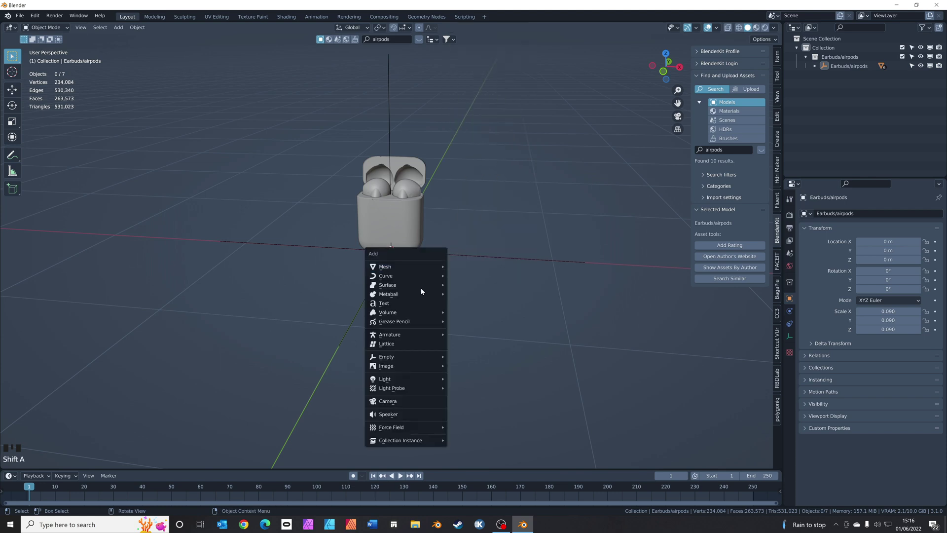
pyautogui.moveTo(406, 357)
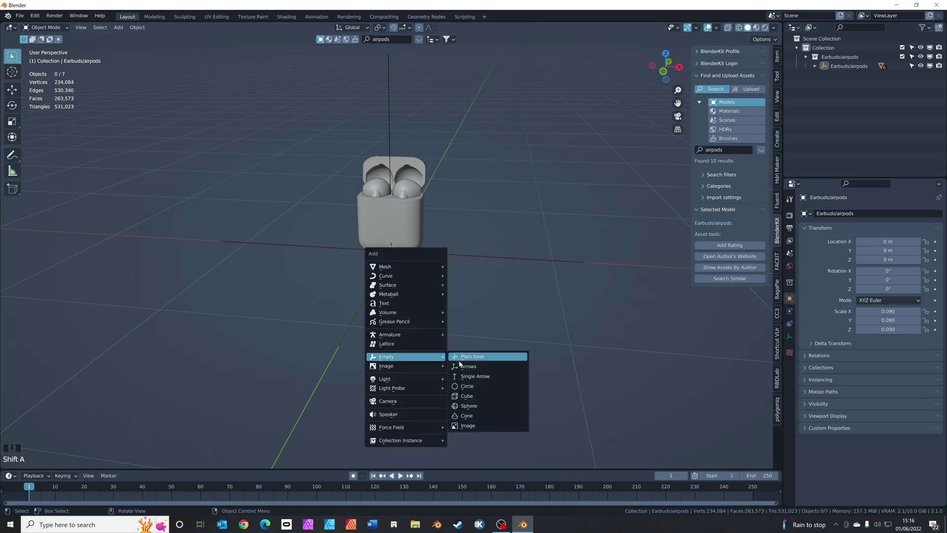
pyautogui.click(508, 397)
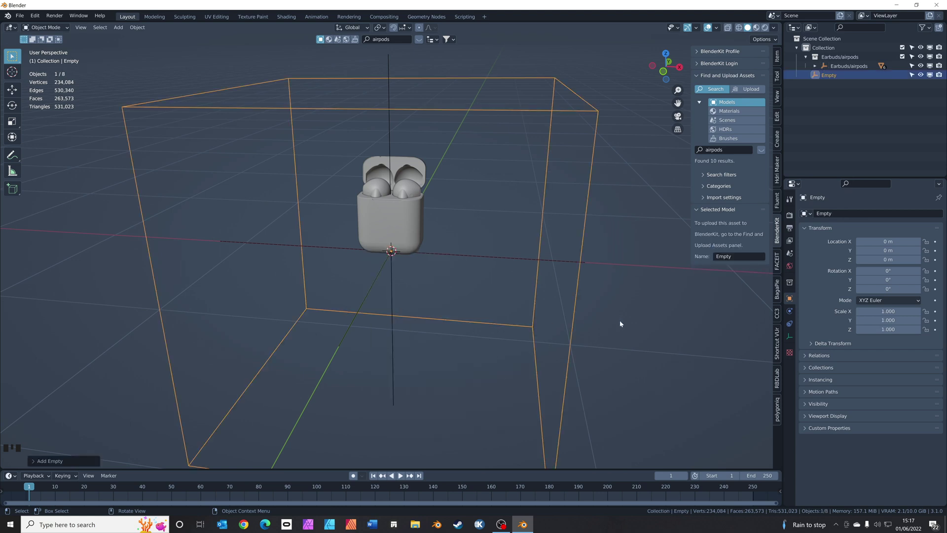
pyautogui.press('s')
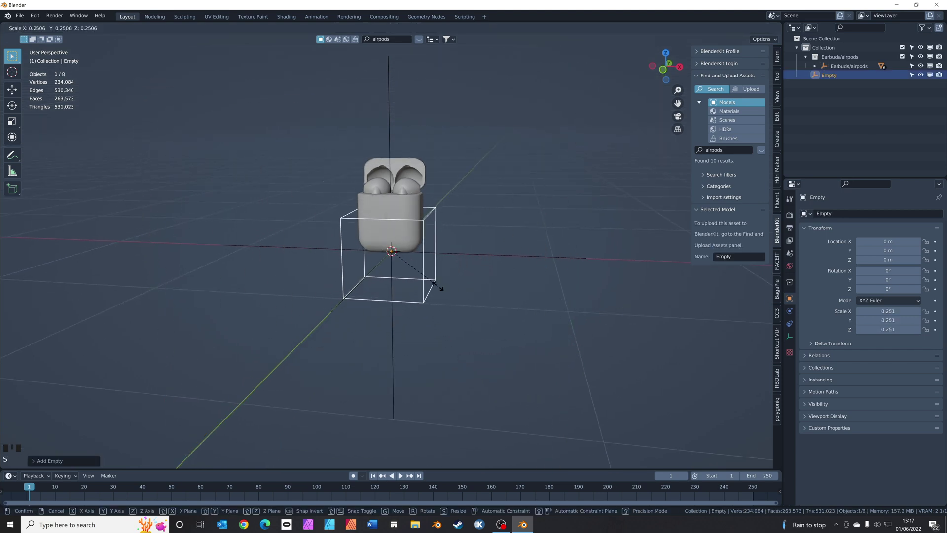
pyautogui.click(429, 290)
pyautogui.moveTo(429, 290); pyautogui.dragTo(501, 284, button='middle')
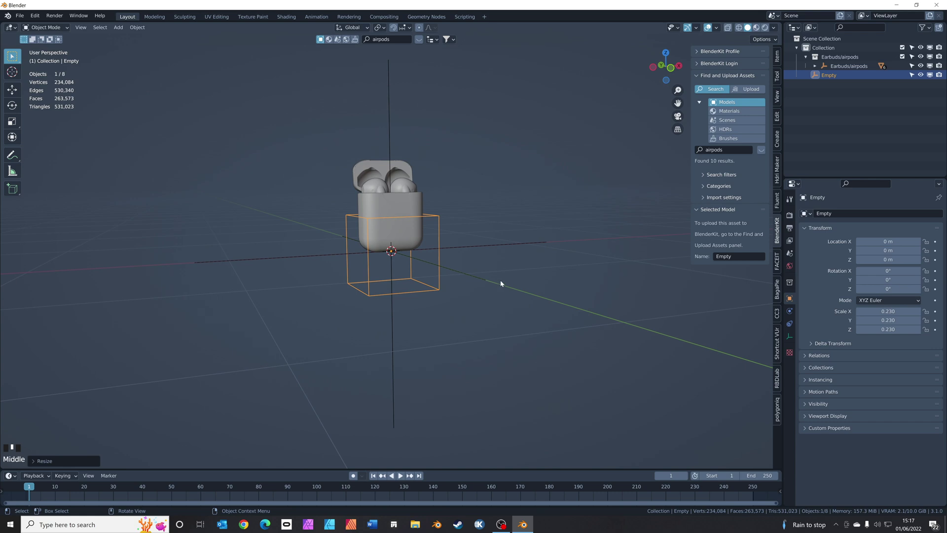
pyautogui.press('s')
pyautogui.click(478, 279)
# Raise the cube empty along Z to about 0.23 m so that it surrounds the airpods case
pyautogui.press('g')
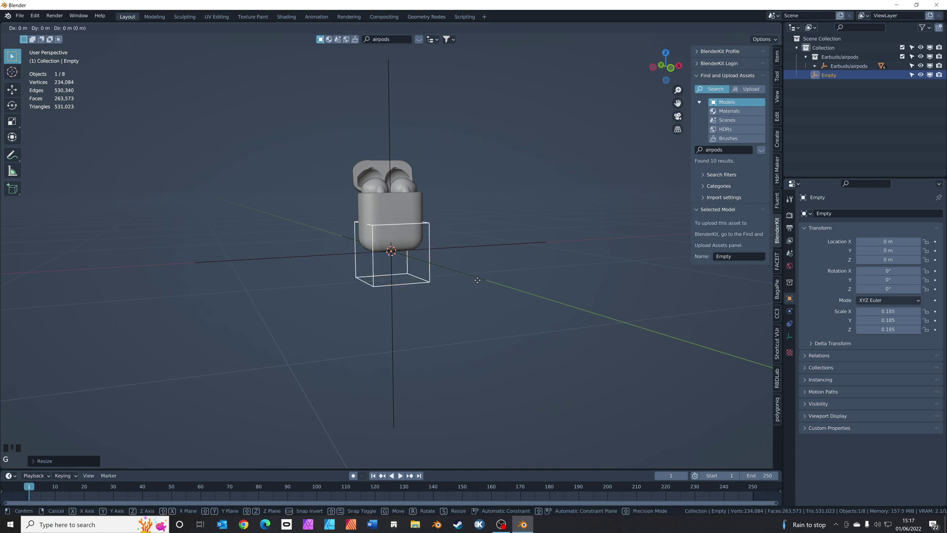
pyautogui.press('z')
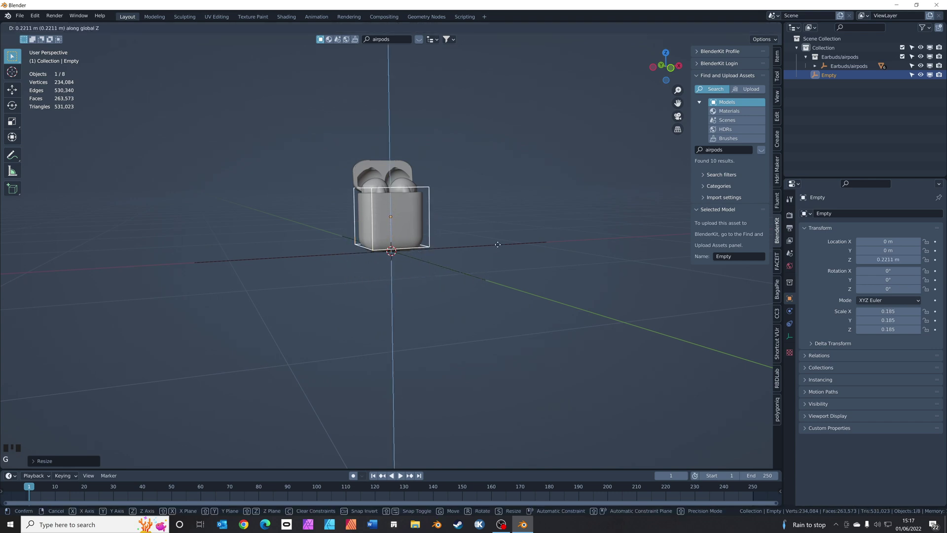
pyautogui.click(491, 245)
# Add a 3 Point Lights setup aimed at the cube empty
pyautogui.moveTo(489, 246); pyautogui.dragTo(419, 207, button='middle')
pyautogui.scroll(6, 419, 208)
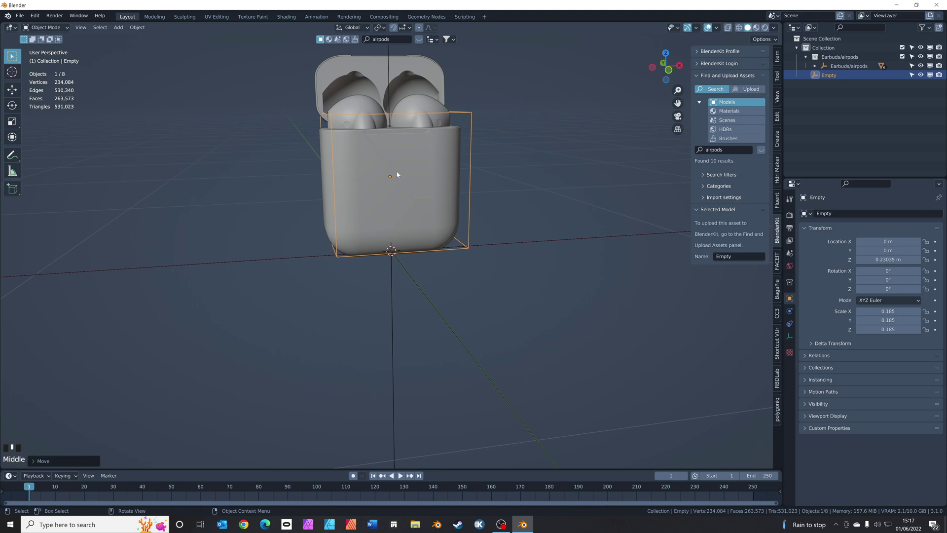
pyautogui.scroll(-2, 397, 174)
pyautogui.moveTo(400, 177); pyautogui.dragTo(445, 190, button='middle')
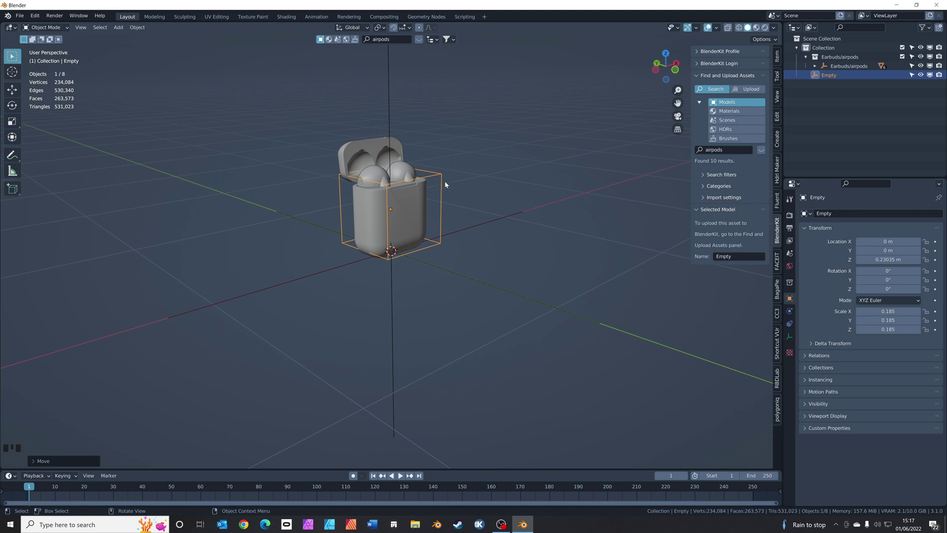
pyautogui.hotkey('shift', 'a')
pyautogui.moveTo(446, 203)
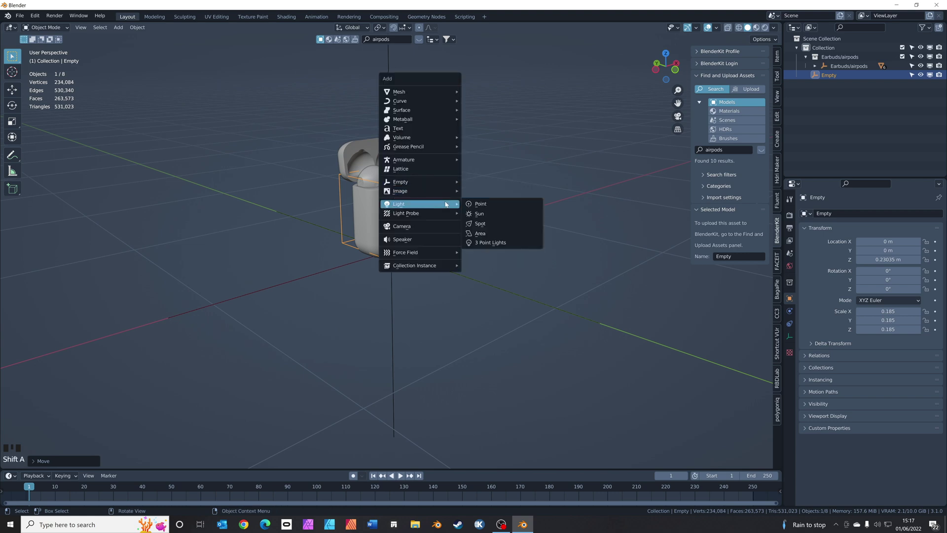
pyautogui.click(501, 242)
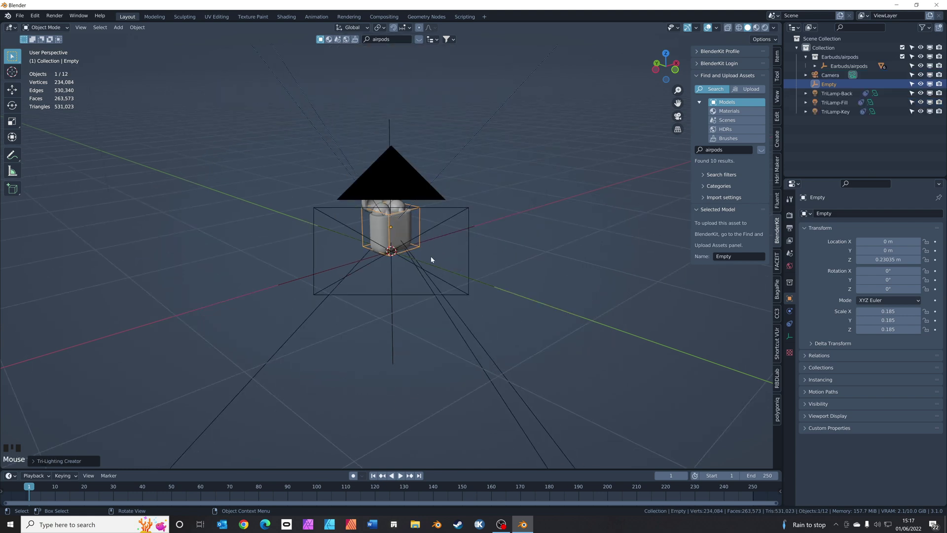
# Lower the Tri-Lighting Creator height to about 1.19 and view the light rig from the front
pyautogui.click(87, 463)
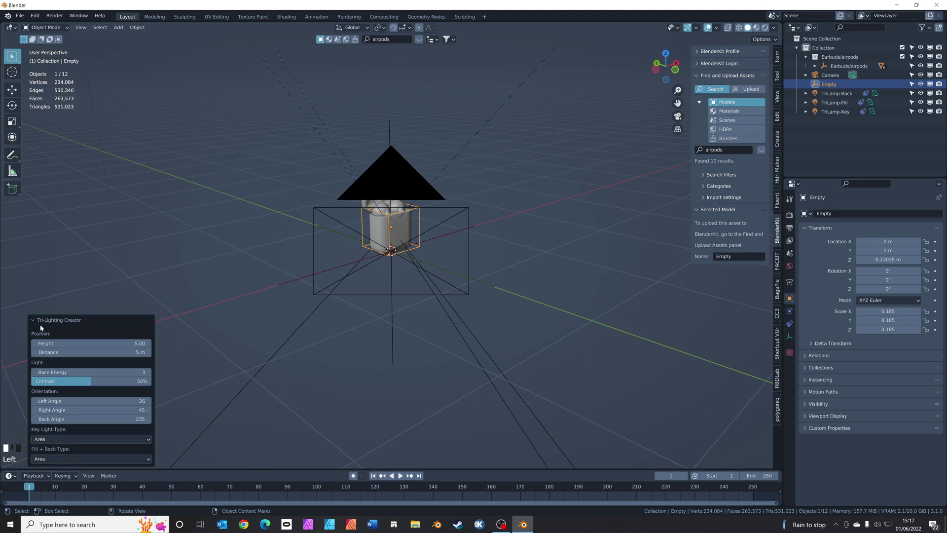
pyautogui.click(89, 343)
pyautogui.write('1.79')
pyautogui.press('Return')
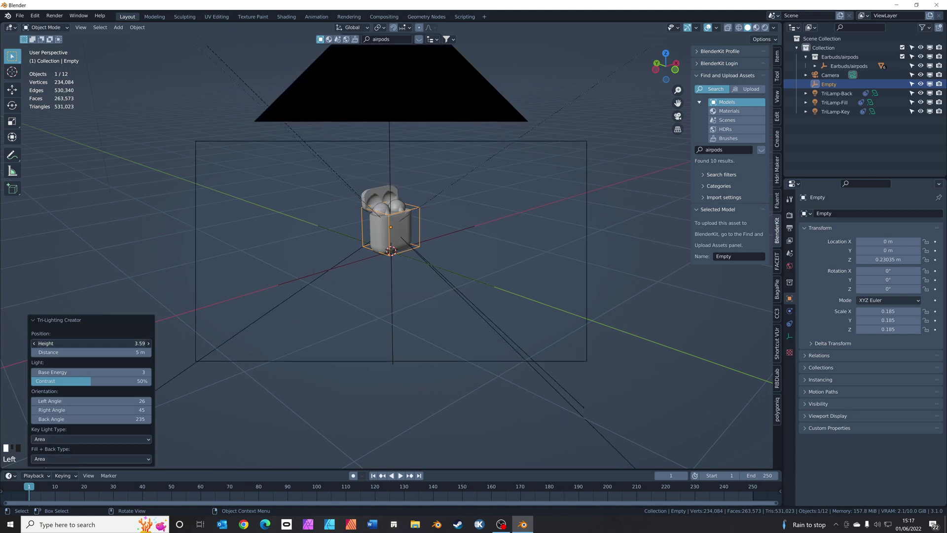
pyautogui.moveTo(91, 343); pyautogui.dragTo(98, 344)
pyautogui.scroll(-3, 381, 302)
pyautogui.moveTo(381, 303); pyautogui.dragTo(550, 245, button='middle')
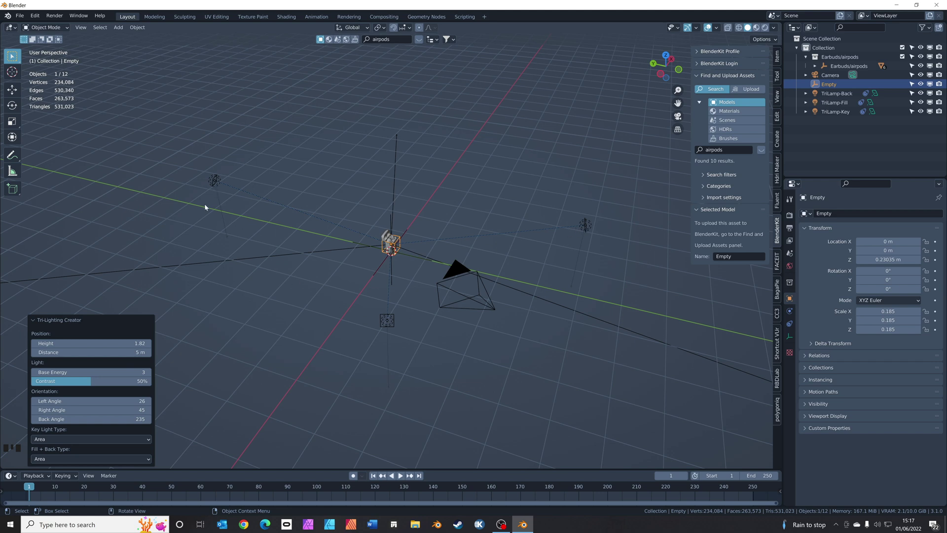
pyautogui.moveTo(119, 343); pyautogui.dragTo(278, 345)
pyautogui.moveTo(277, 340); pyautogui.dragTo(401, 359, button='middle')
pyautogui.press('KP_1')
pyautogui.scroll(4, 262, 327)
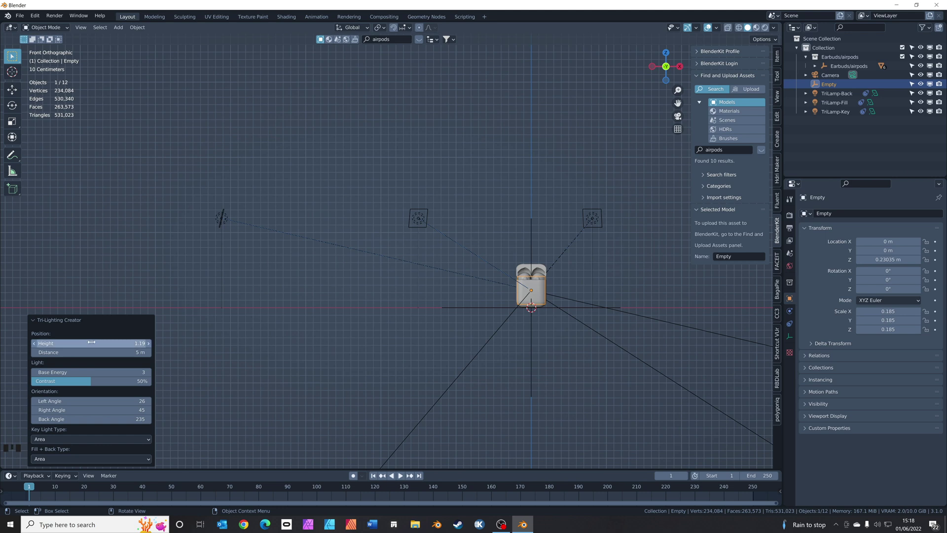
# Set the three-point light rig's height to 0.23 and its distance to 1 m
pyautogui.moveTo(100, 340); pyautogui.dragTo(46, 343)
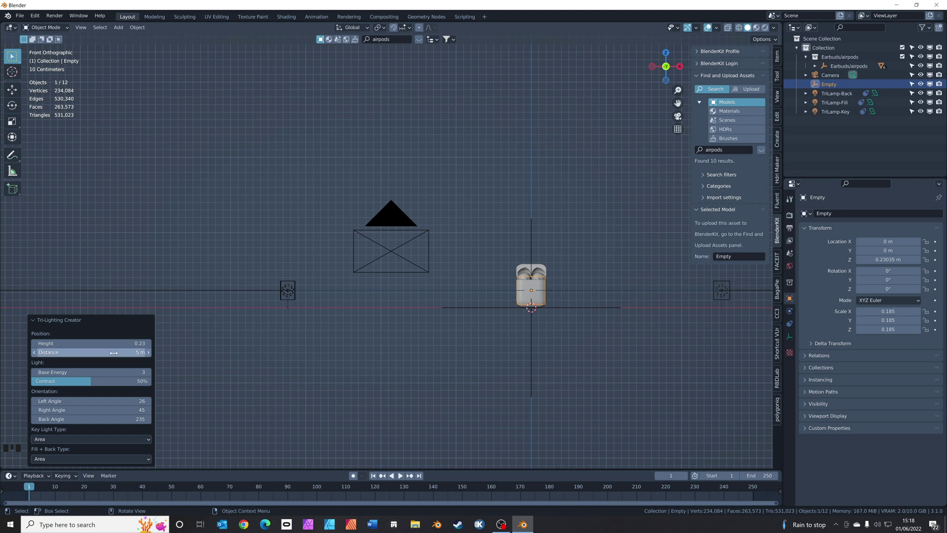
pyautogui.moveTo(123, 352); pyautogui.dragTo(27, 353)
pyautogui.moveTo(375, 316); pyautogui.dragTo(465, 338, button='middle')
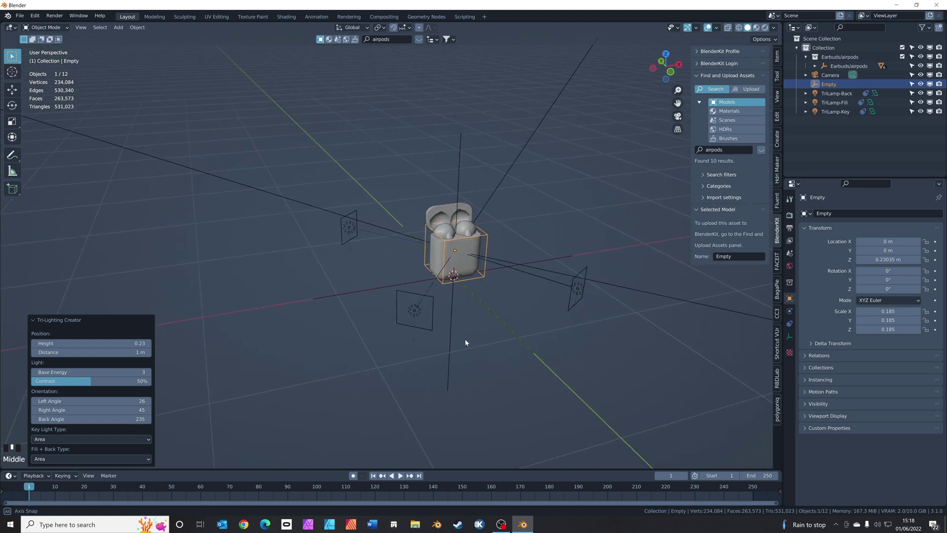
# Set the light rig's base energy to 5
pyautogui.click(113, 372)
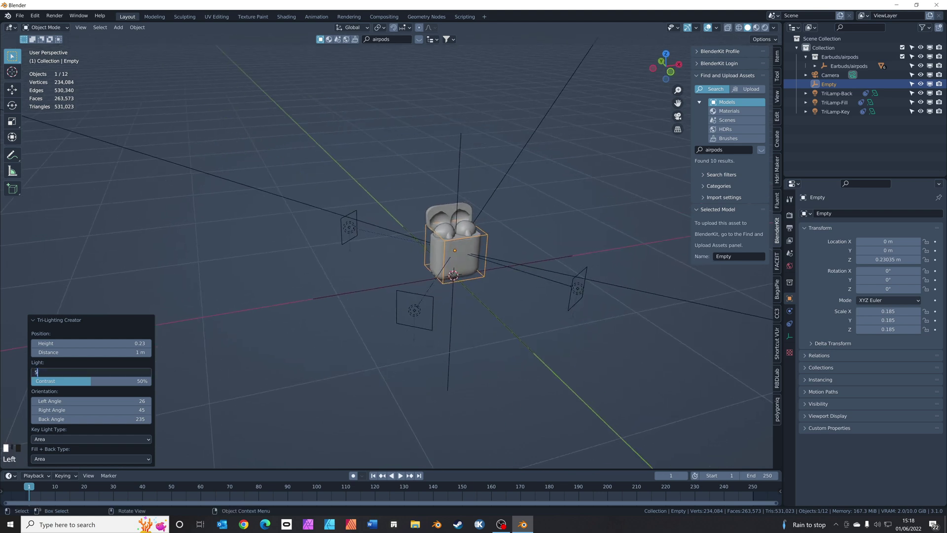
pyautogui.write('5')
pyautogui.press('Return')
# Try moving the cube empty away from the airpods case to test how the lights track it
pyautogui.moveTo(357, 353); pyautogui.dragTo(379, 348, button='middle')
pyautogui.click(529, 326)
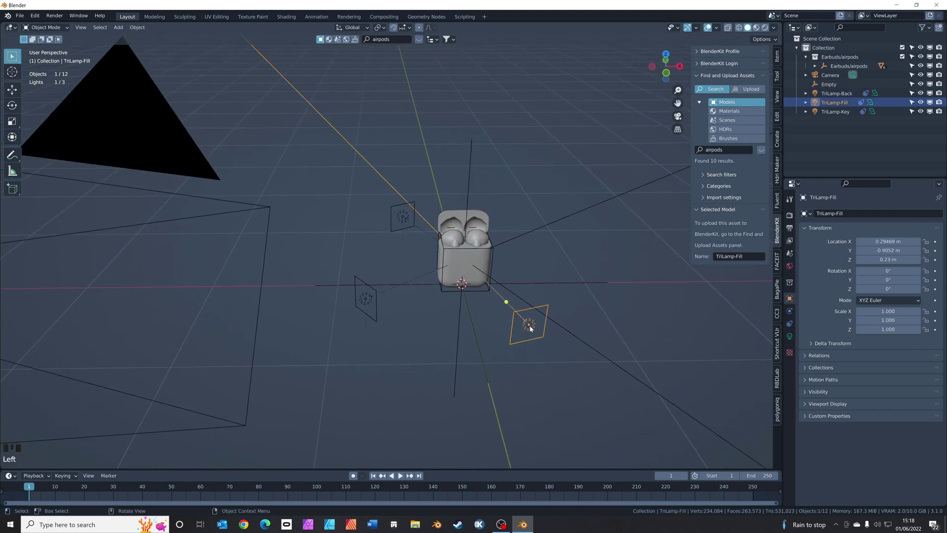
pyautogui.moveTo(631, 333); pyautogui.dragTo(591, 336, button='middle')
pyautogui.click(447, 298)
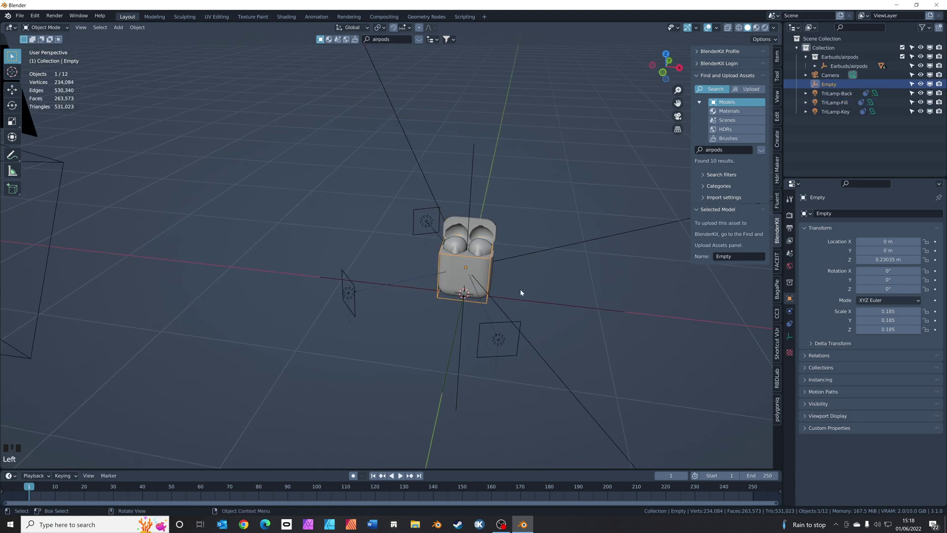
pyautogui.press('g')
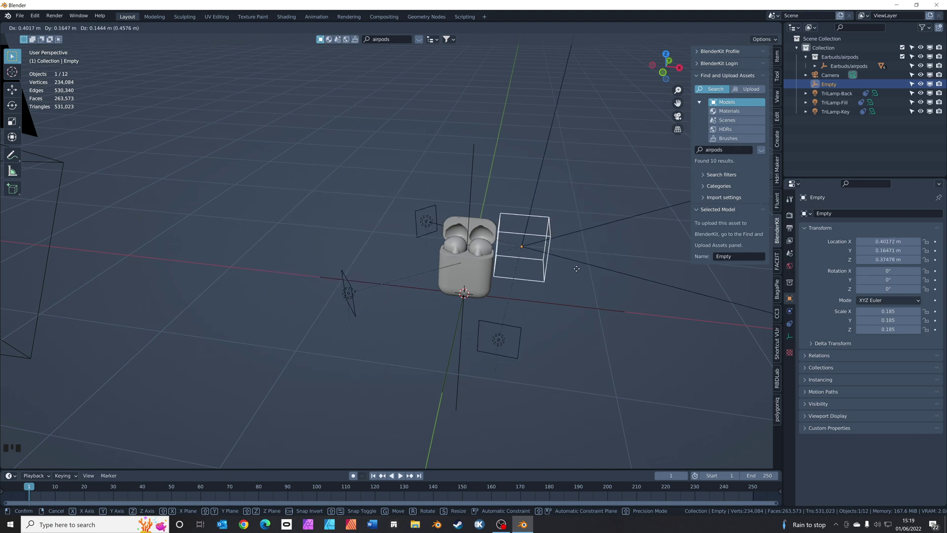
pyautogui.press('Escape')
# Move the TriLamp-Fill light in the top view to about X 0.63 m, Y -0.63 m, diagonally in front of the case
pyautogui.click(497, 341)
pyautogui.moveTo(498, 341)
pyautogui.mouseDown(button='middle')
pyautogui.moveTo(515, 328)
pyautogui.moveTo(506, 330)
pyautogui.mouseUp(button='middle')
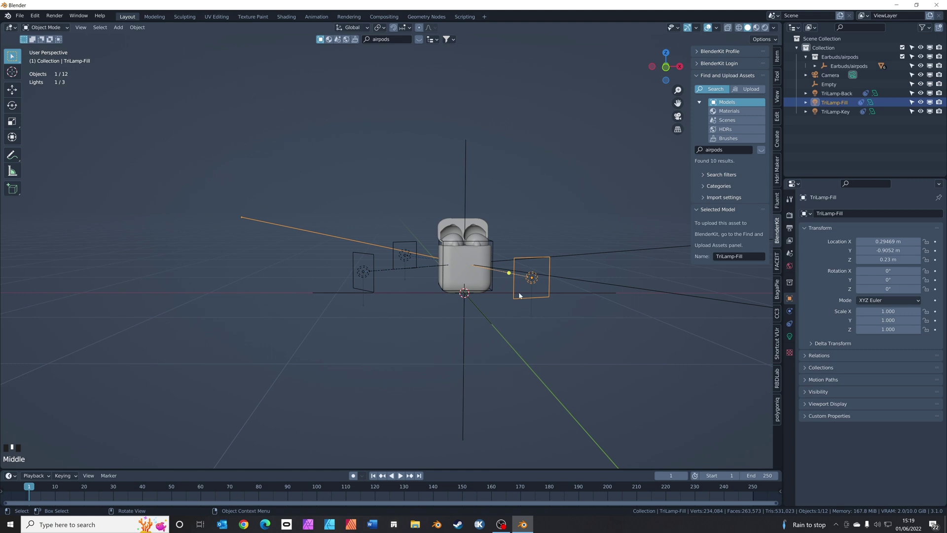
pyautogui.moveTo(456, 315); pyautogui.dragTo(511, 315, button='middle')
pyautogui.scroll(3, 496, 313)
pyautogui.scroll(-2, 495, 321)
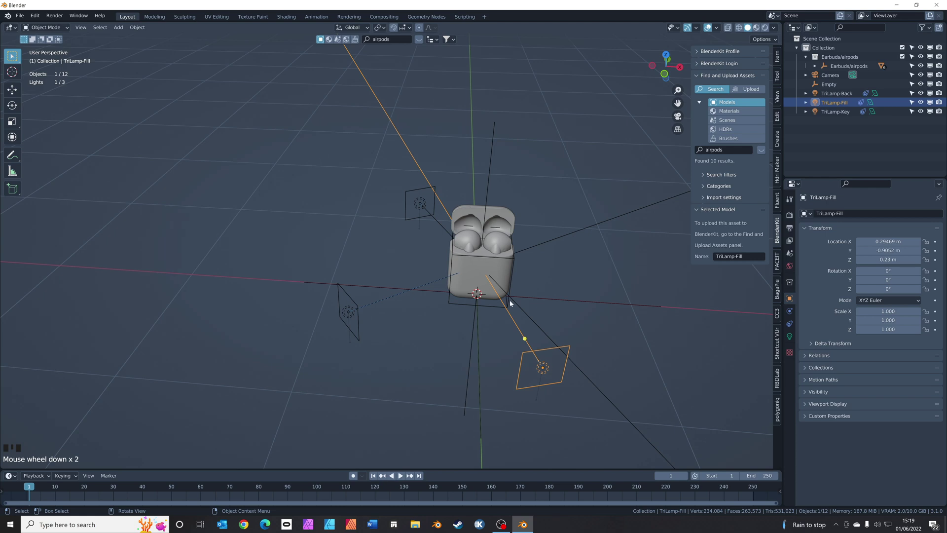
pyautogui.press('KP_7')
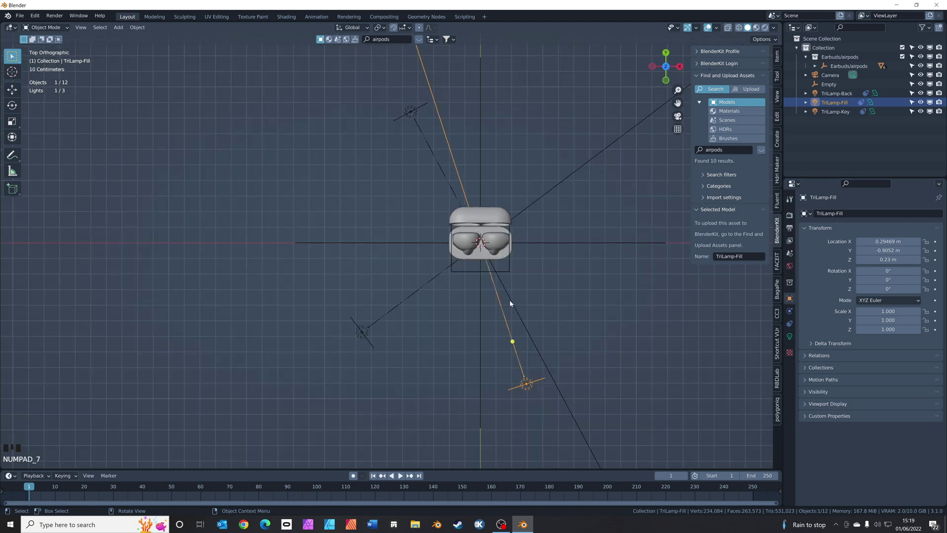
pyautogui.click(529, 393)
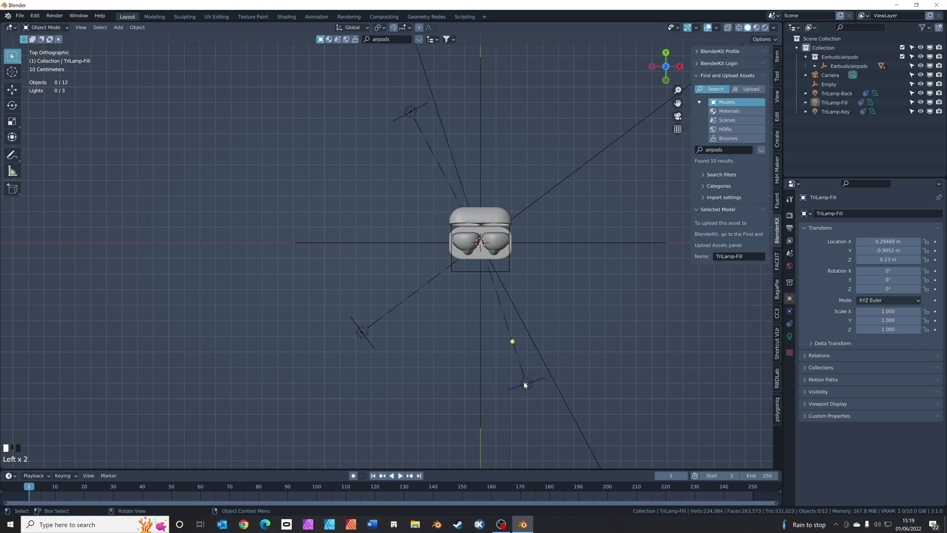
pyautogui.click(525, 385)
pyautogui.press('g')
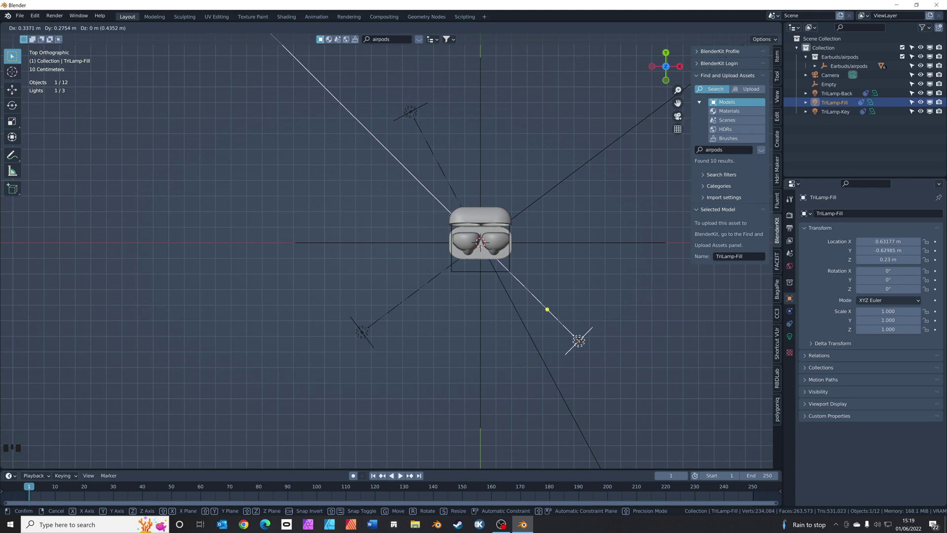
pyautogui.click(580, 341)
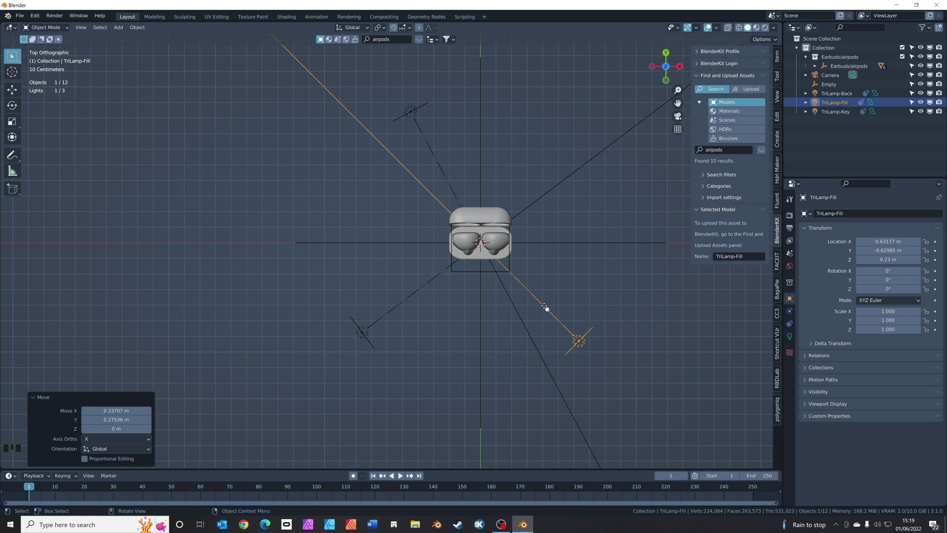
# Move the TriLamp-Key light to about X -0.68 m, Y -0.66 m, roughly mirroring the fill light
pyautogui.click(364, 332)
pyautogui.press('g')
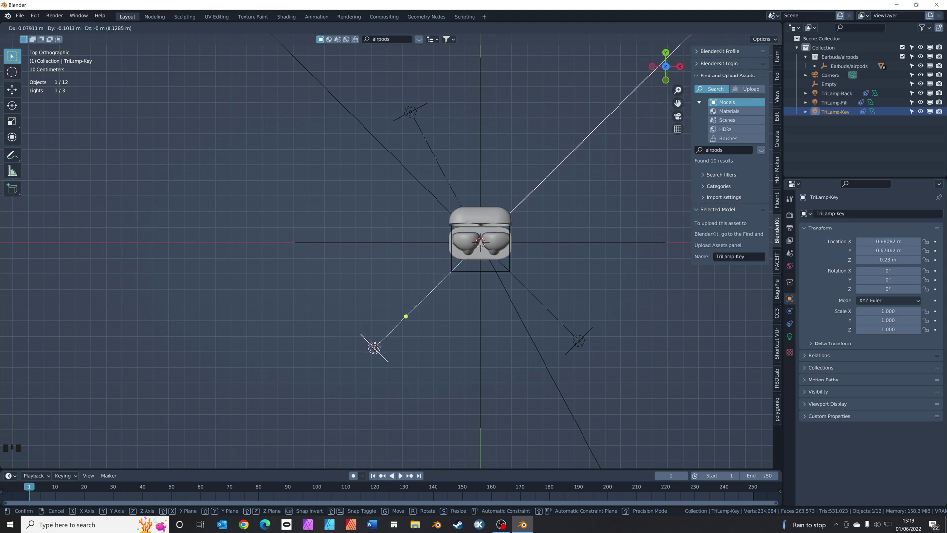
pyautogui.click(393, 351)
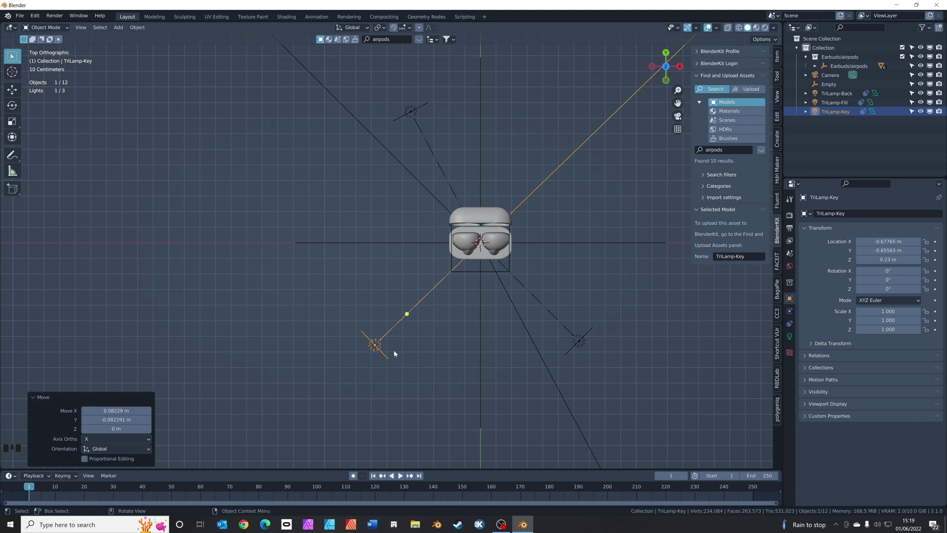
# Set the TriLamp-Fill light's power to 5 W
pyautogui.moveTo(393, 352); pyautogui.dragTo(739, 302, button='middle')
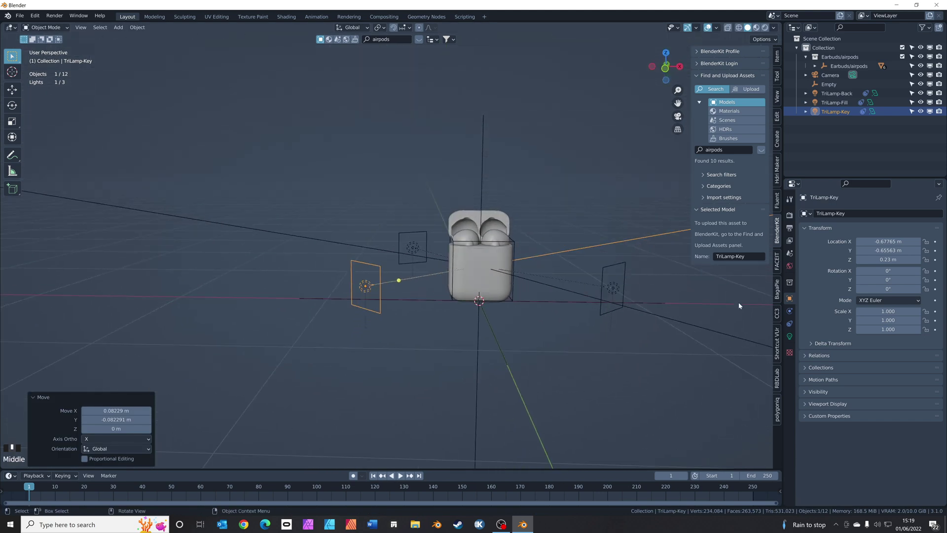
pyautogui.click(790, 337)
pyautogui.click(614, 288)
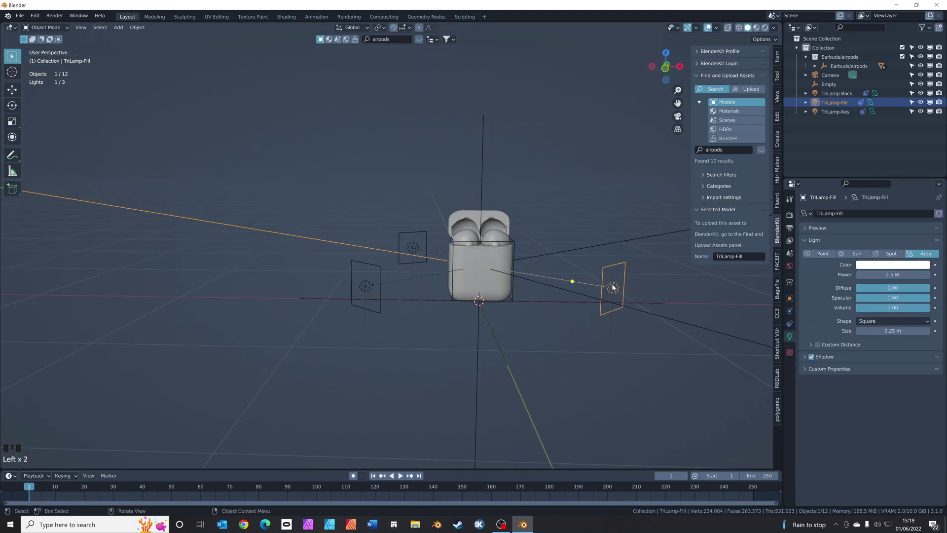
pyautogui.doubleClick(861, 274)
pyautogui.write('5')
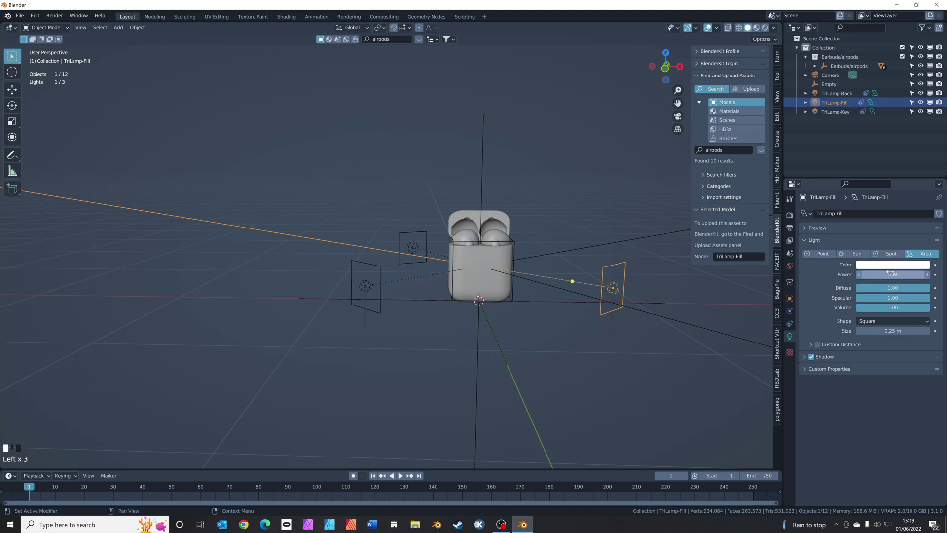
pyautogui.press('Return')
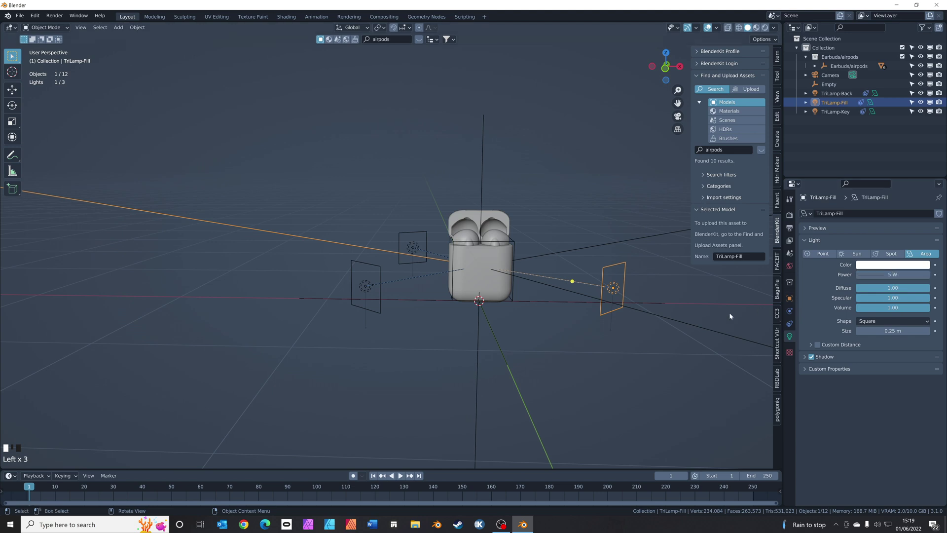
# Check the key and fill lights' power and set the TriLamp-Back light's power to 10 W
pyautogui.click(365, 288)
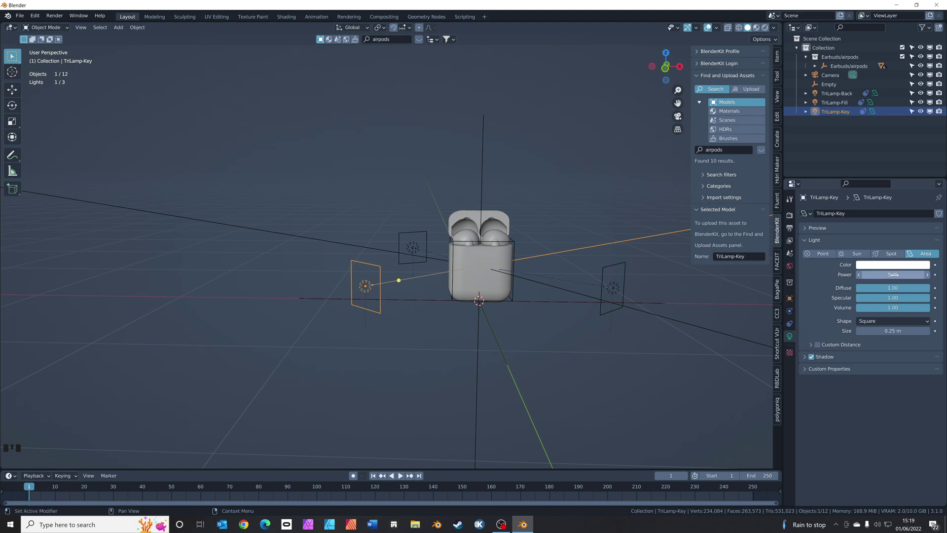
pyautogui.click(614, 288)
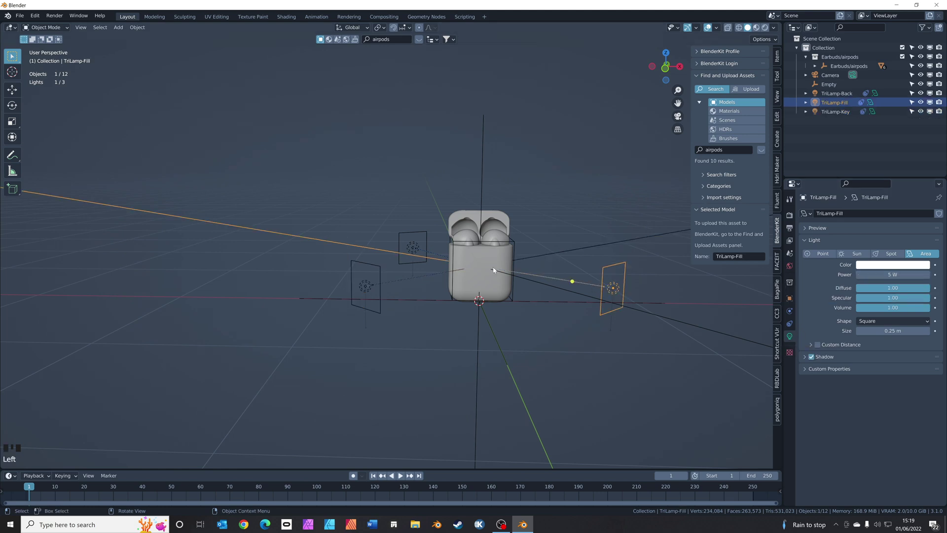
pyautogui.click(415, 251)
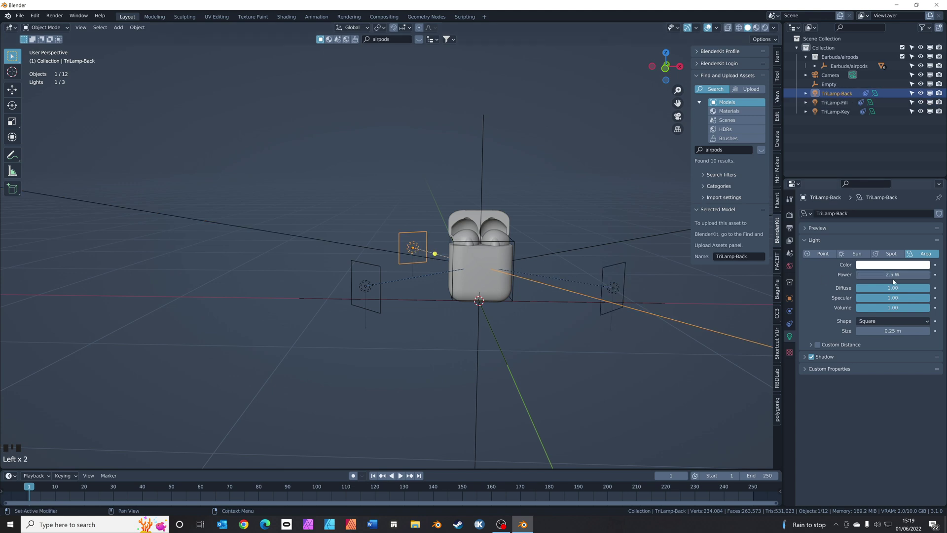
pyautogui.moveTo(888, 274)
pyautogui.mouseDown()
pyautogui.moveTo(902, 275)
pyautogui.moveTo(892, 275)
pyautogui.mouseUp()
# Move the TriLamp-Back light in the top view by about 0.45 m in X and -0.83 m in Y, centring it on the airpods case
pyautogui.press('KP_7')
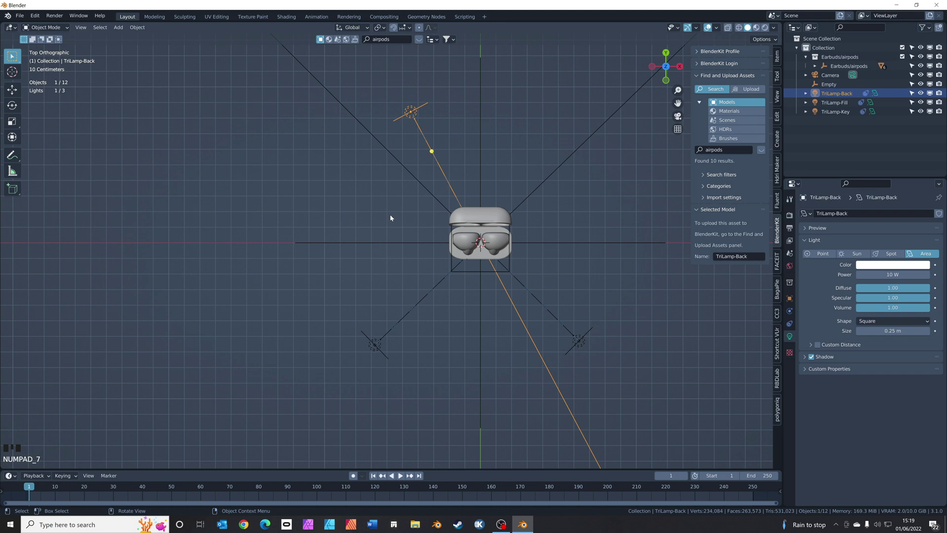
pyautogui.click(420, 129)
pyautogui.click(412, 111)
pyautogui.press('g')
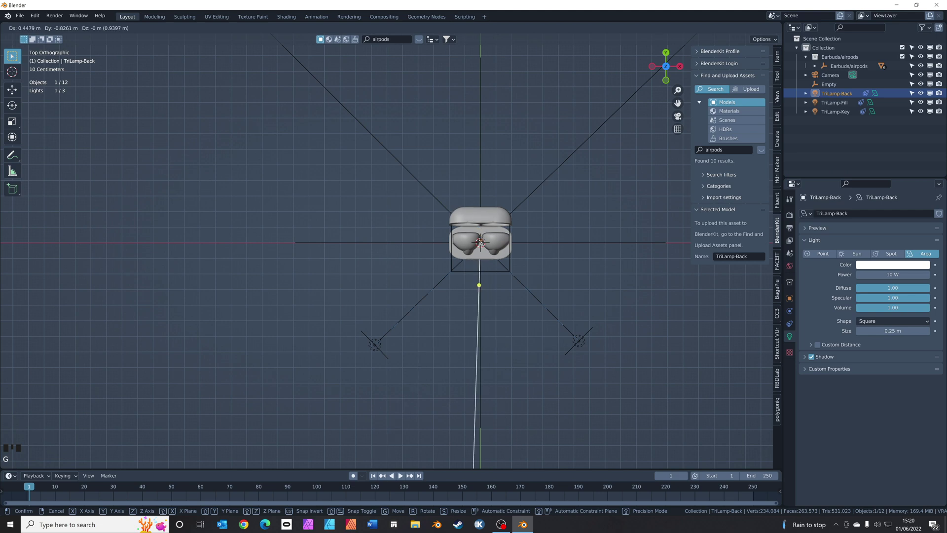
pyautogui.click(481, 242)
# Raise the TriLamp-Back light about 1.13 m along Z so that it sits directly above the airpods case
pyautogui.moveTo(483, 262); pyautogui.dragTo(466, 238, button='middle')
pyautogui.press('g')
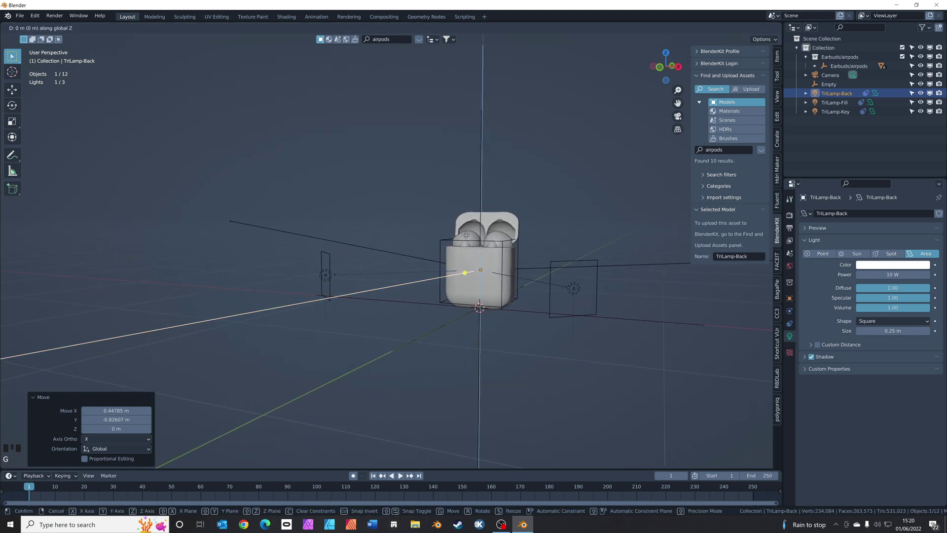
pyautogui.press('z')
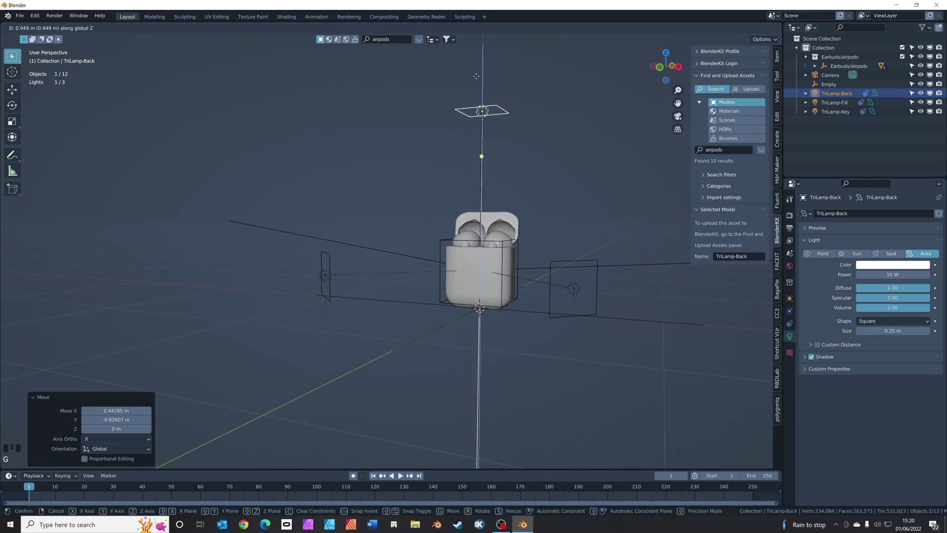
pyautogui.click(476, 48)
# Scale the overhead TriLamp-Back light up uniformly by about 3.59
pyautogui.moveTo(509, 142); pyautogui.dragTo(492, 161, button='middle')
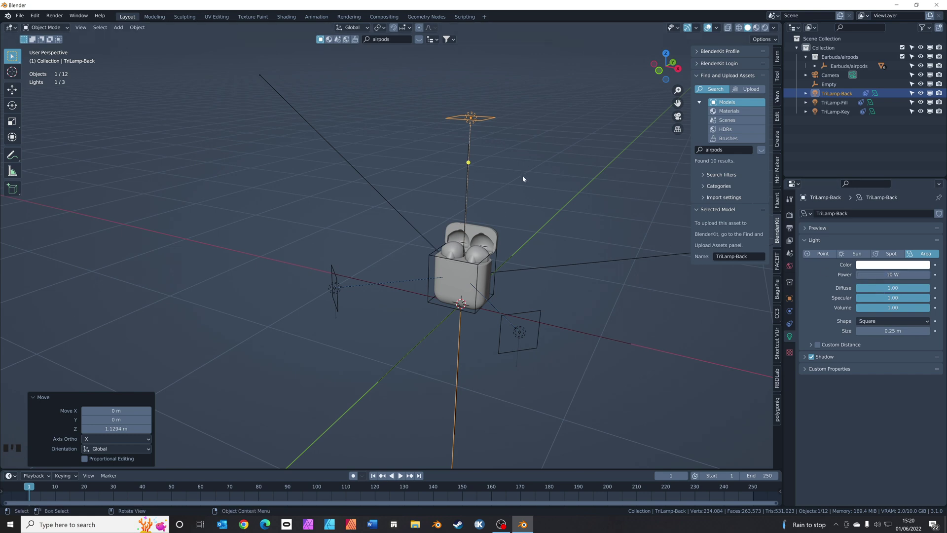
pyautogui.press('s')
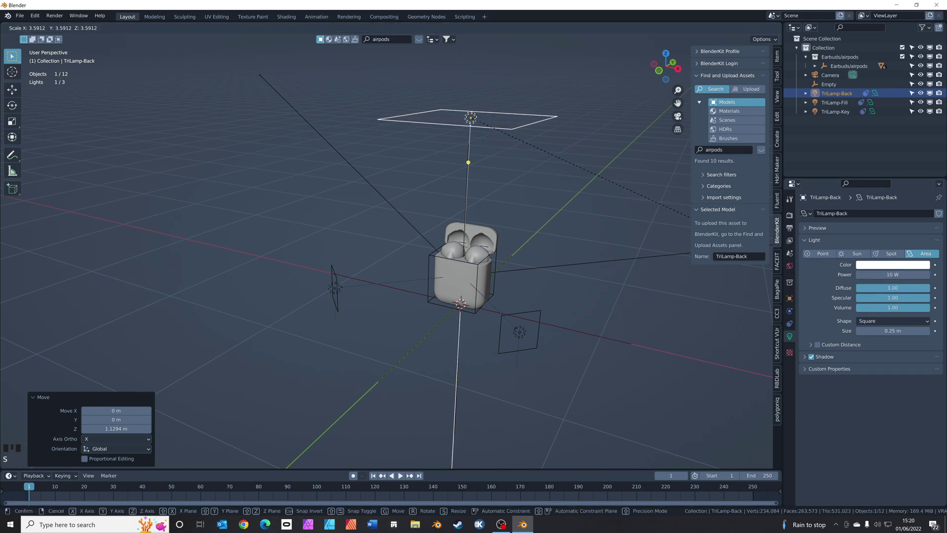
pyautogui.click(572, 237)
# Stretch the TriLamp-Fill and TriLamp-Key lights together along Z by about 3.69 into tall strips
pyautogui.moveTo(572, 236); pyautogui.dragTo(574, 264, button='middle')
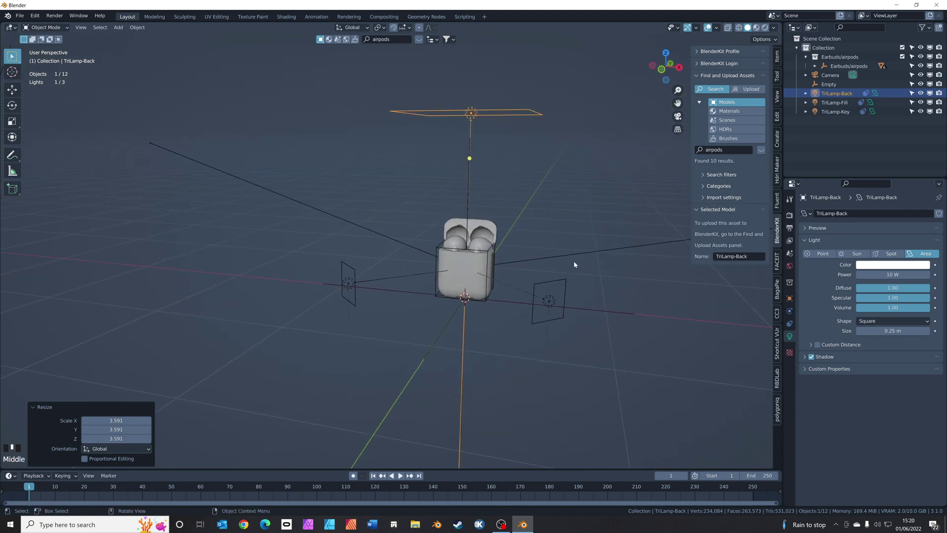
pyautogui.click(550, 295)
pyautogui.keyDown('shift'); pyautogui.click(348, 282); pyautogui.keyUp('shift')
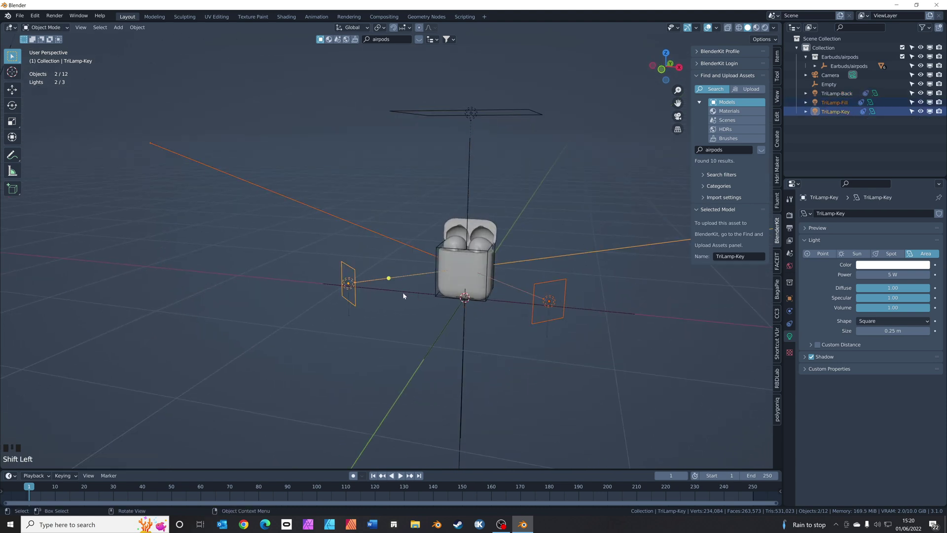
pyautogui.press('s')
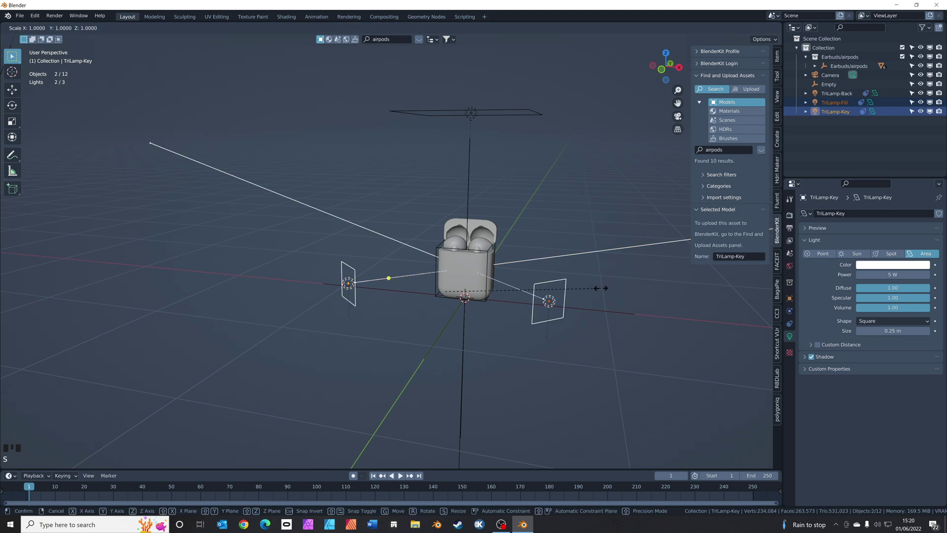
pyautogui.press('z')
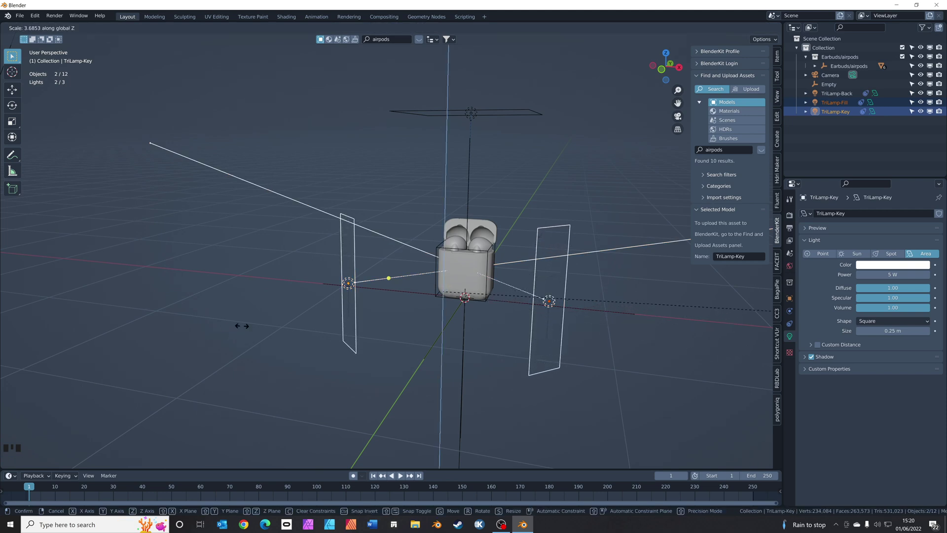
pyautogui.click(15, 292)
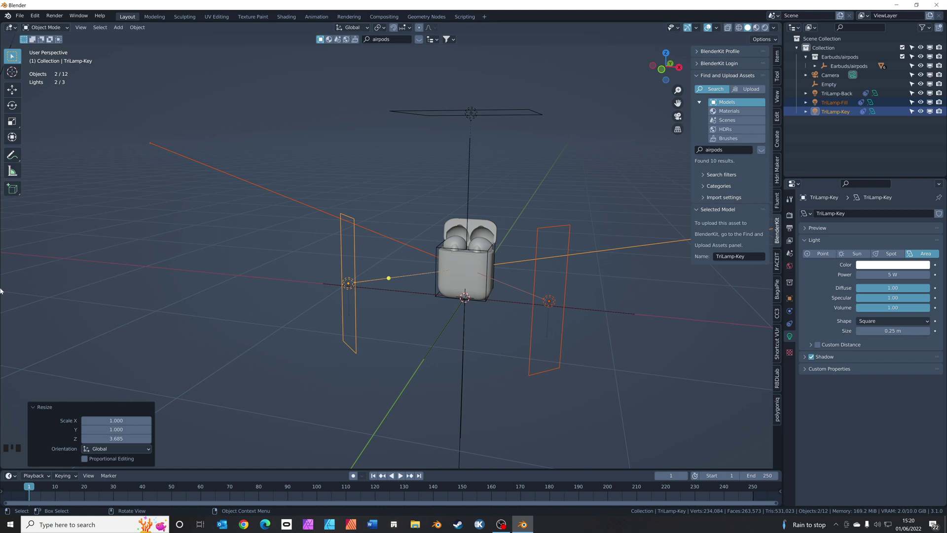
# Compare the location and scale values of the TriLamp-Key and TriLamp-Fill lights
pyautogui.click(777, 55)
pyautogui.moveTo(467, 241); pyautogui.dragTo(534, 243, button='middle')
pyautogui.click(454, 251)
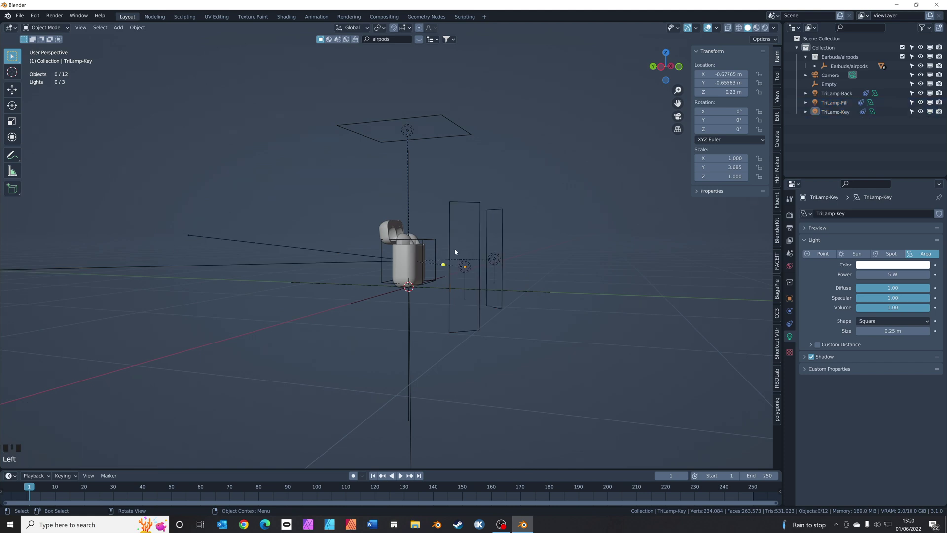
pyautogui.click(464, 266)
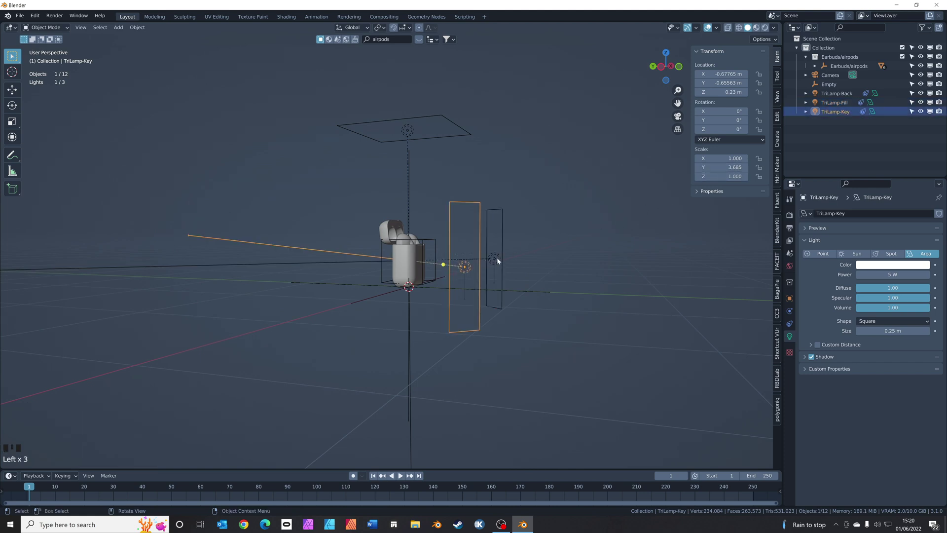
pyautogui.click(495, 258)
pyautogui.moveTo(542, 256); pyautogui.dragTo(439, 262, button='middle')
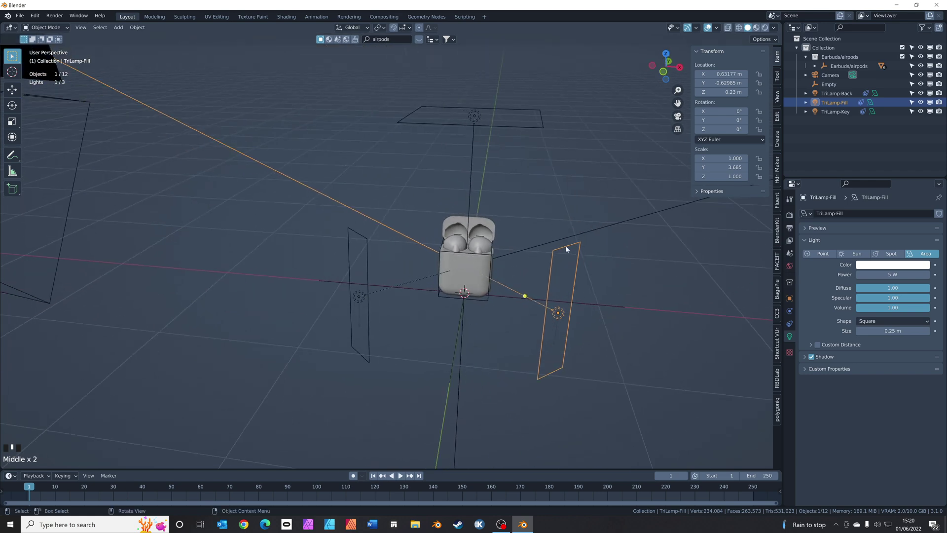
# Set the render engine to Cycles with GPU Compute as the device and enable viewport denoising
pyautogui.click(790, 216)
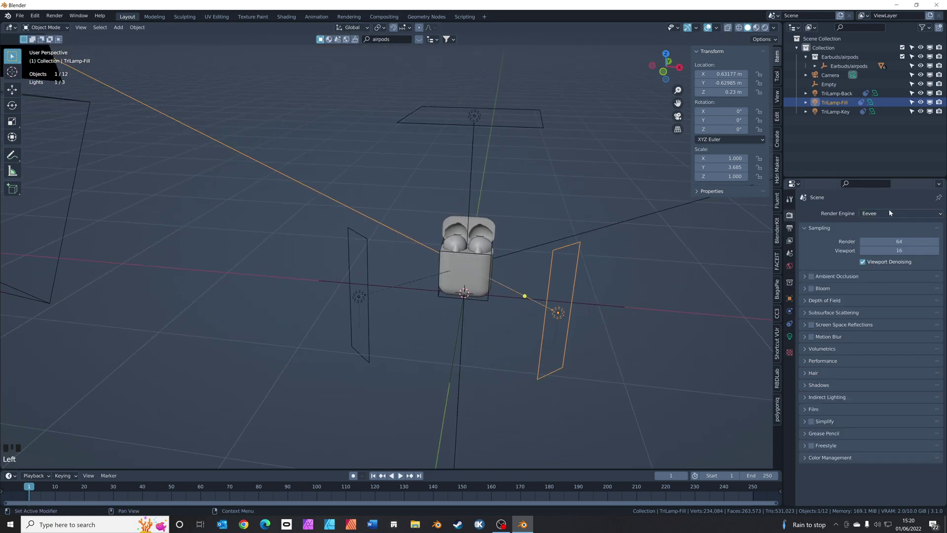
pyautogui.click(895, 214)
pyautogui.click(876, 244)
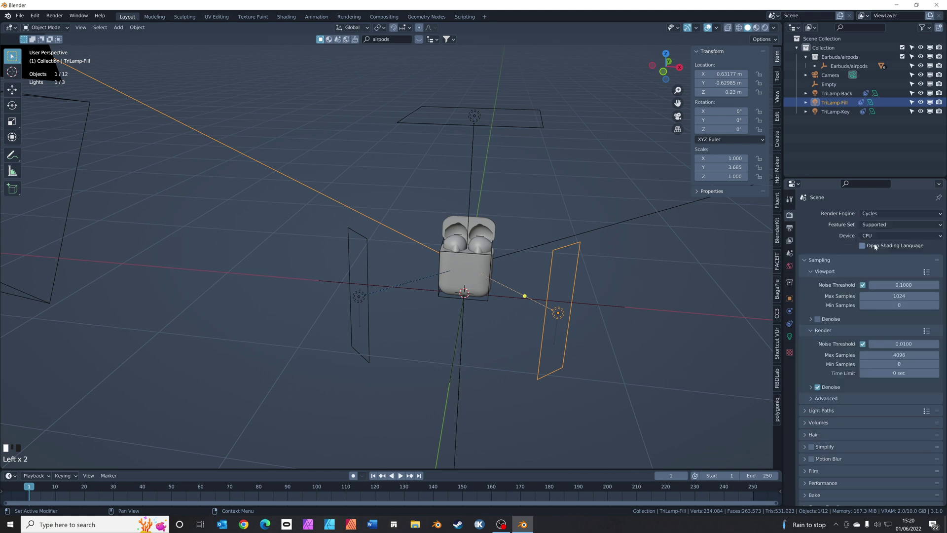
pyautogui.click(883, 235)
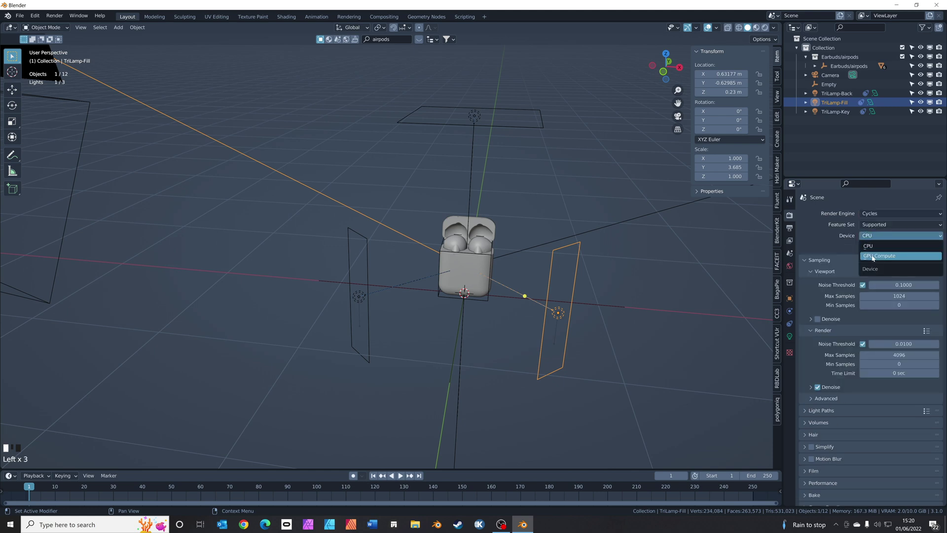
pyautogui.click(883, 253)
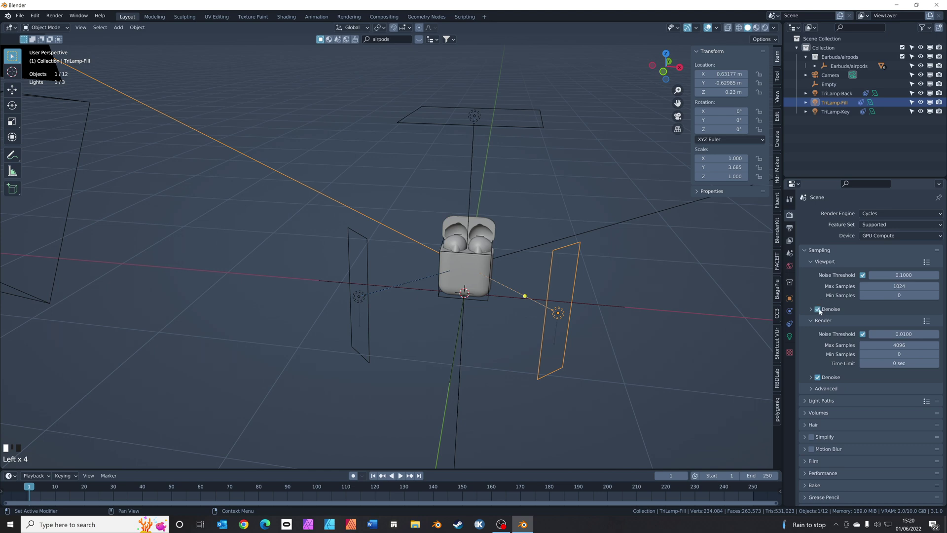
# Set the maximum samples to 32 for the viewport and 64 for the final render
pyautogui.click(893, 286)
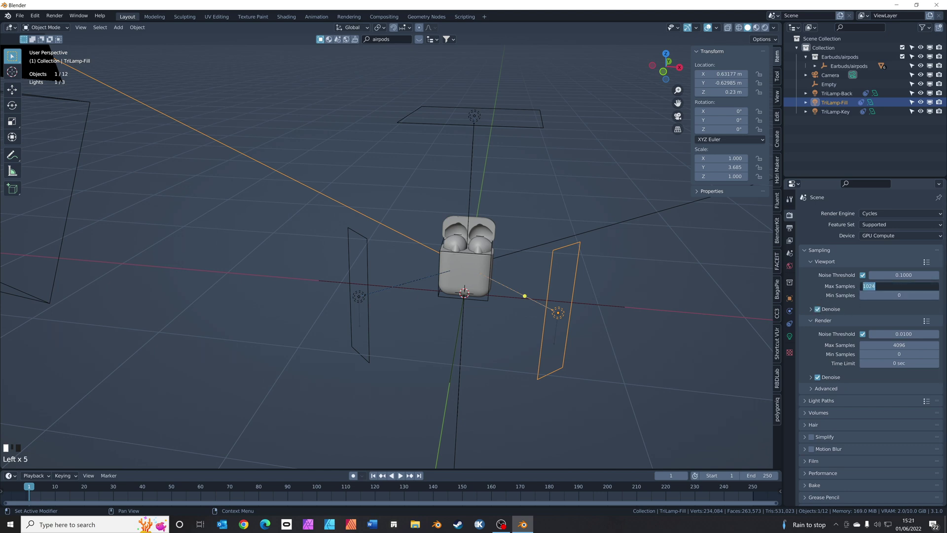
pyautogui.write('32')
pyautogui.press('Return')
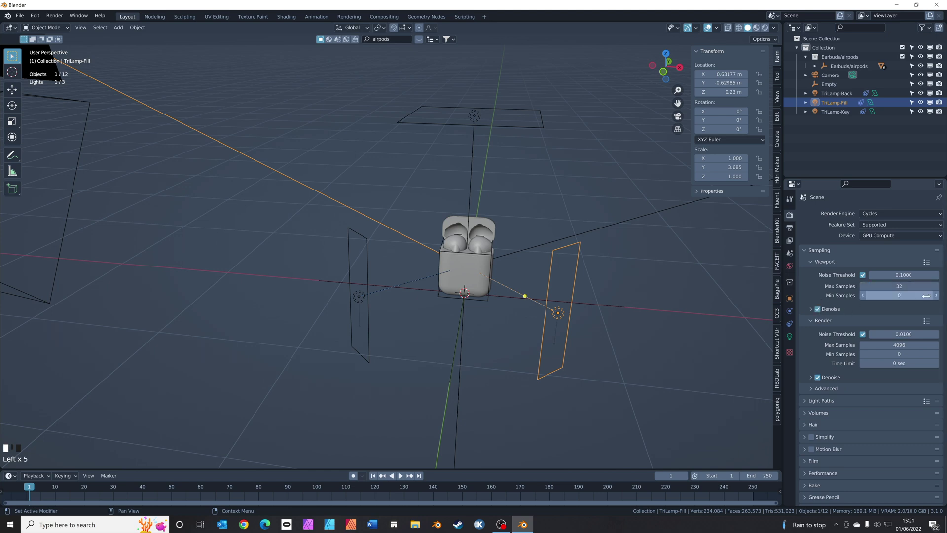
pyautogui.click(893, 345)
pyautogui.write('64')
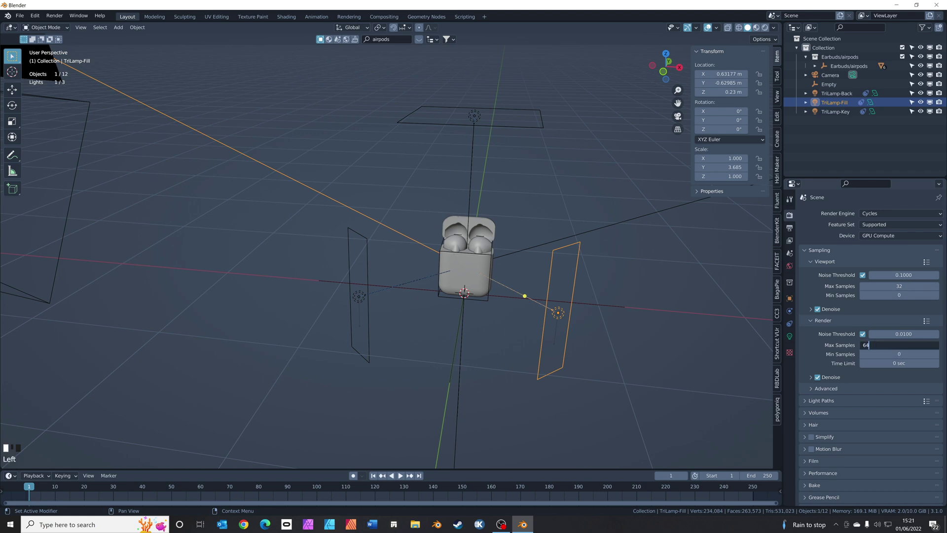
pyautogui.press('Return')
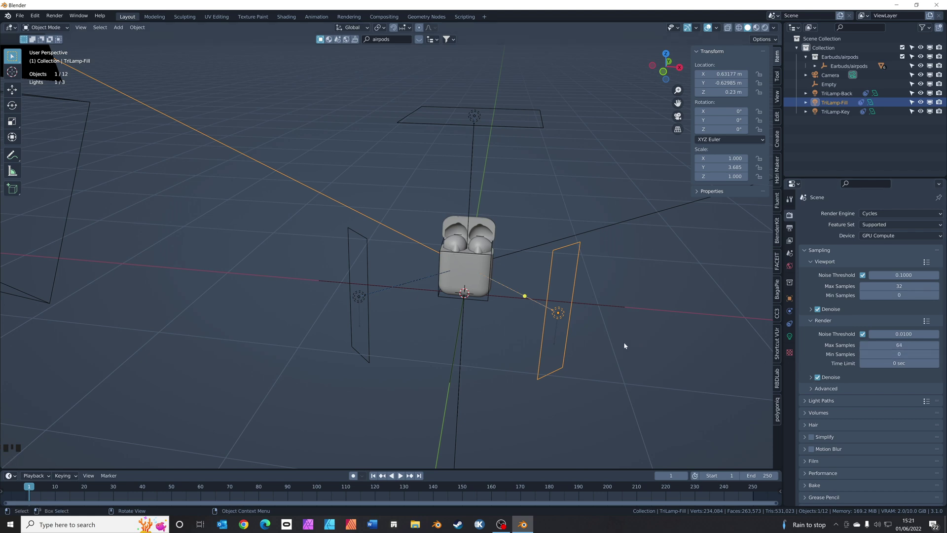
# Set the colour management look to Very High Contrast
pyautogui.scroll(-7, 842, 427)
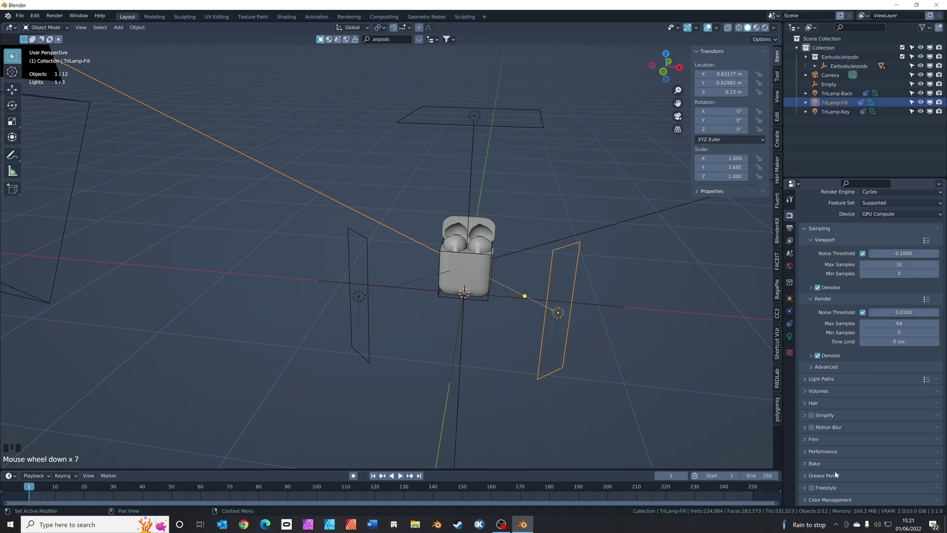
pyautogui.click(842, 498)
pyautogui.scroll(-5, 881, 443)
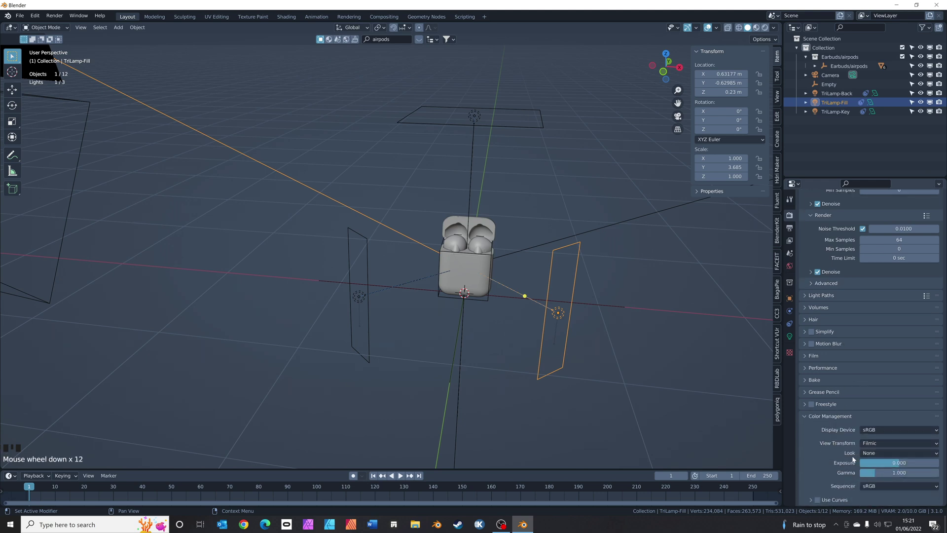
pyautogui.click(872, 454)
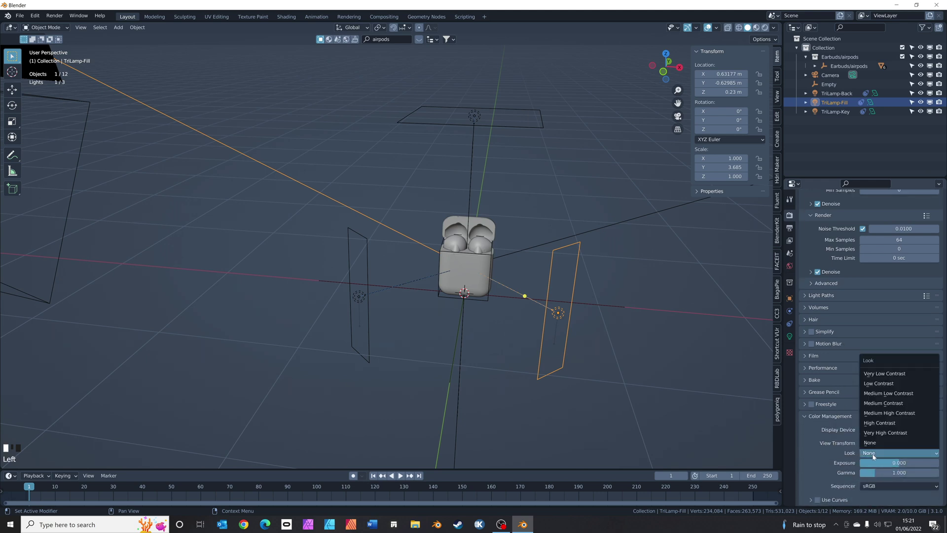
pyautogui.click(889, 433)
# Switch the viewport to rendered shading and inspect the lit airpods case from several angles
pyautogui.moveTo(501, 369); pyautogui.dragTo(483, 350, button='middle')
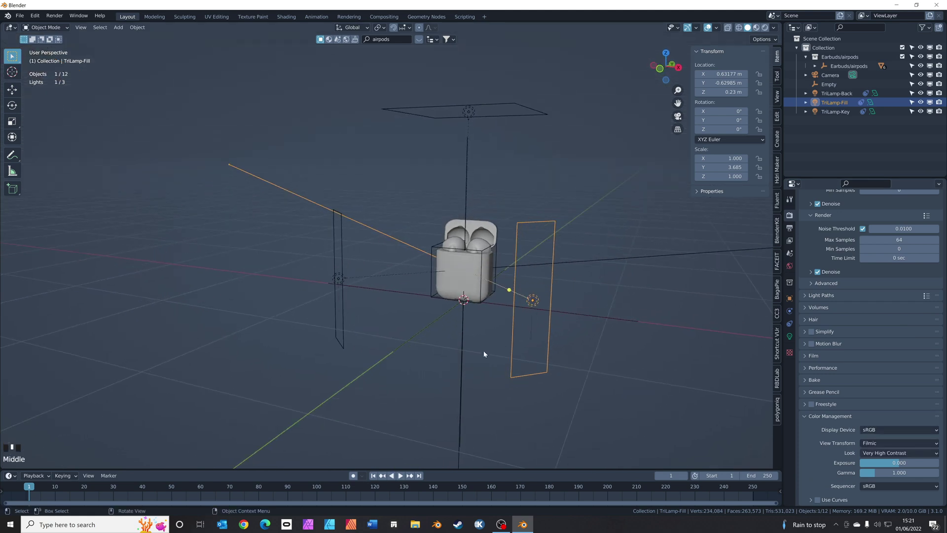
pyautogui.click(765, 27)
pyautogui.scroll(3, 548, 292)
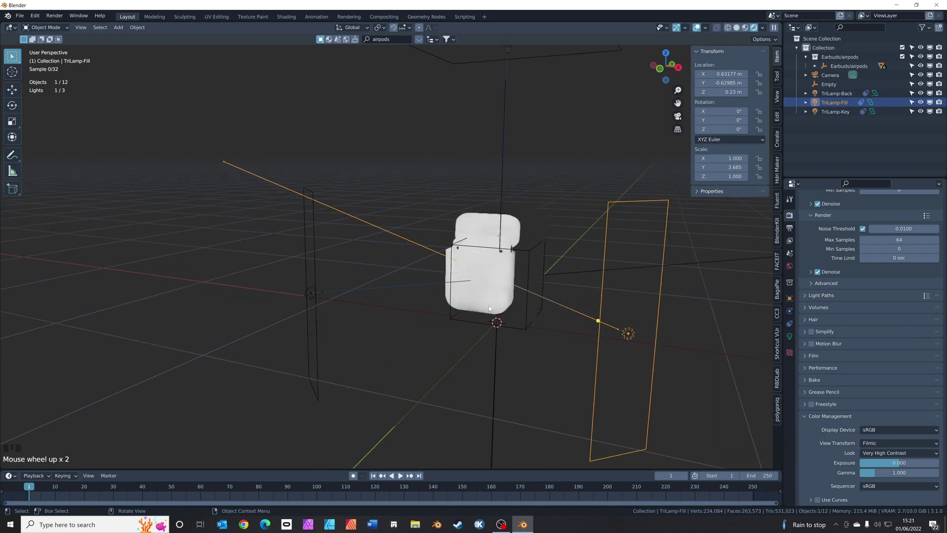
pyautogui.keyDown('alt'); pyautogui.moveTo(548, 292); pyautogui.dragTo(533, 321, button='middle'); pyautogui.keyUp('alt')
pyautogui.scroll(-4, 493, 303)
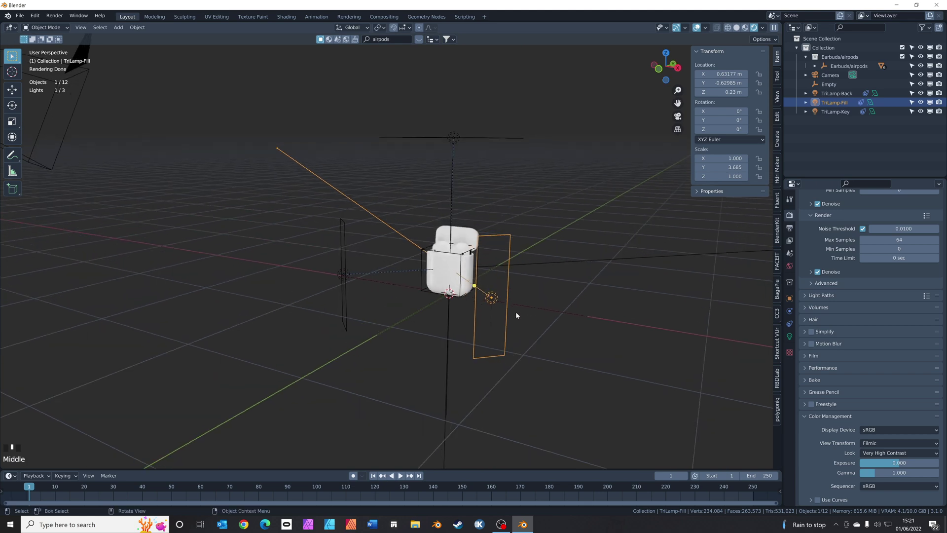
pyautogui.moveTo(422, 331); pyautogui.dragTo(446, 326, button='middle')
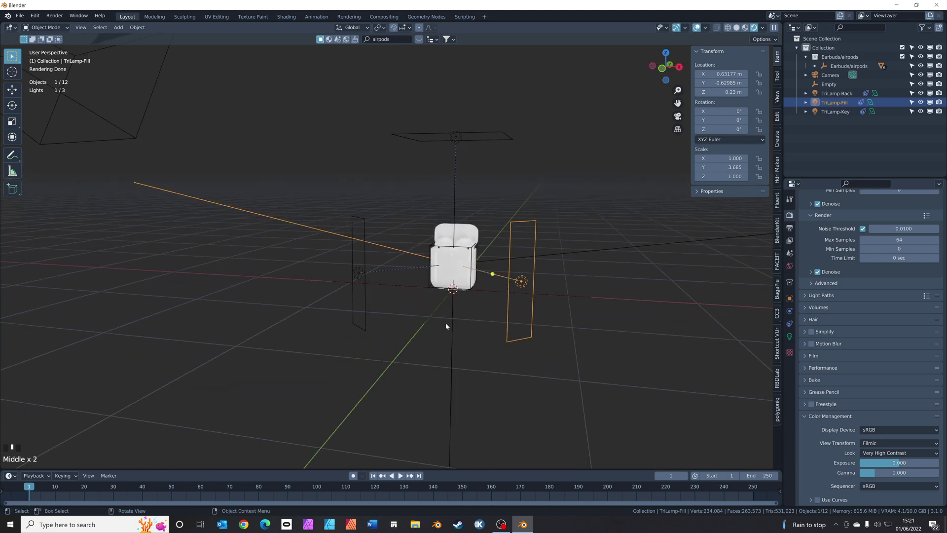
# Add a second camera at the origin, clear its rotation and set its X rotation to 90°
pyautogui.hotkey('shift', 'a')
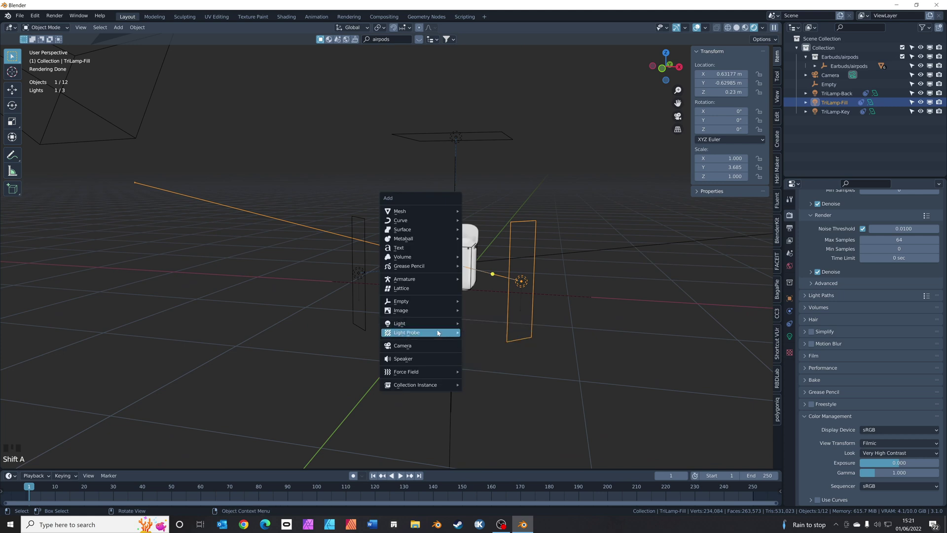
pyautogui.click(432, 346)
pyautogui.moveTo(431, 347); pyautogui.dragTo(446, 330, button='middle')
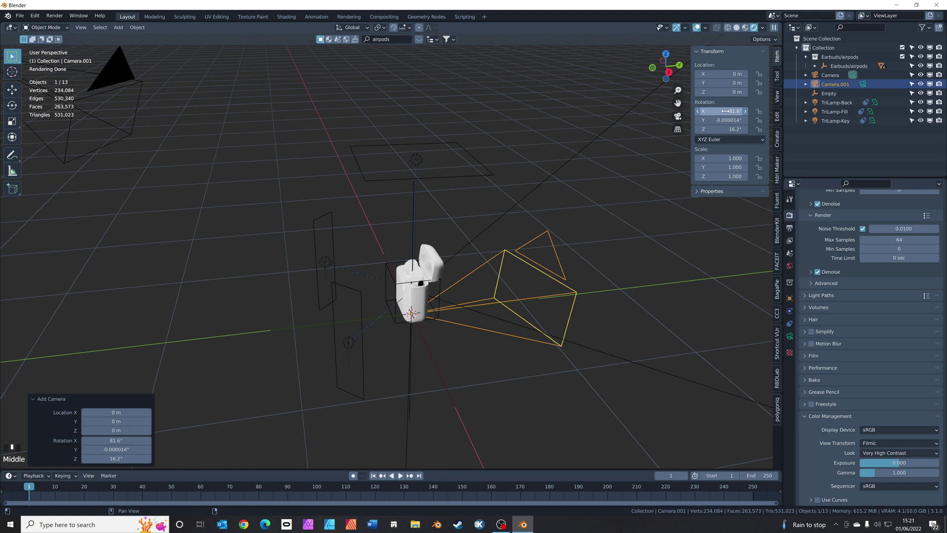
pyautogui.hotkey('alt', 'r')
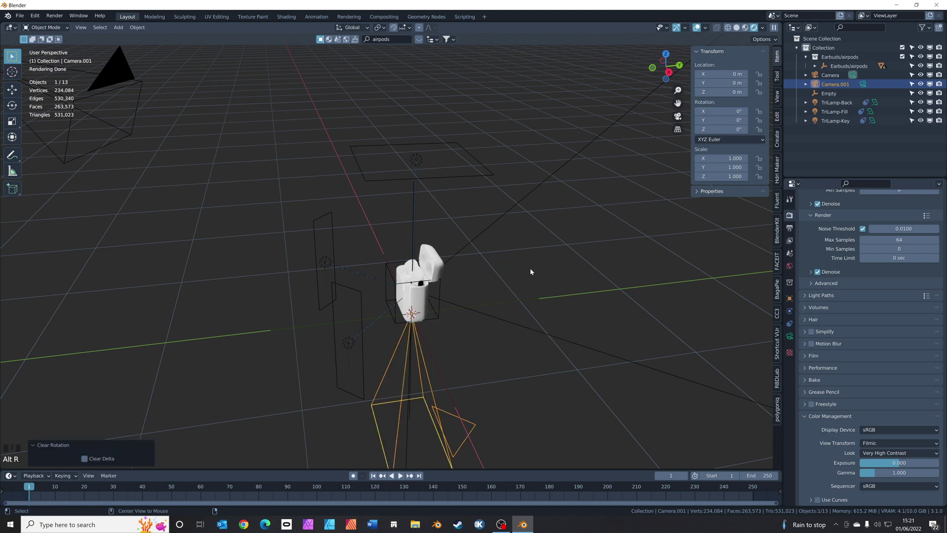
pyautogui.click(722, 111)
pyautogui.write('90')
pyautogui.press('Return')
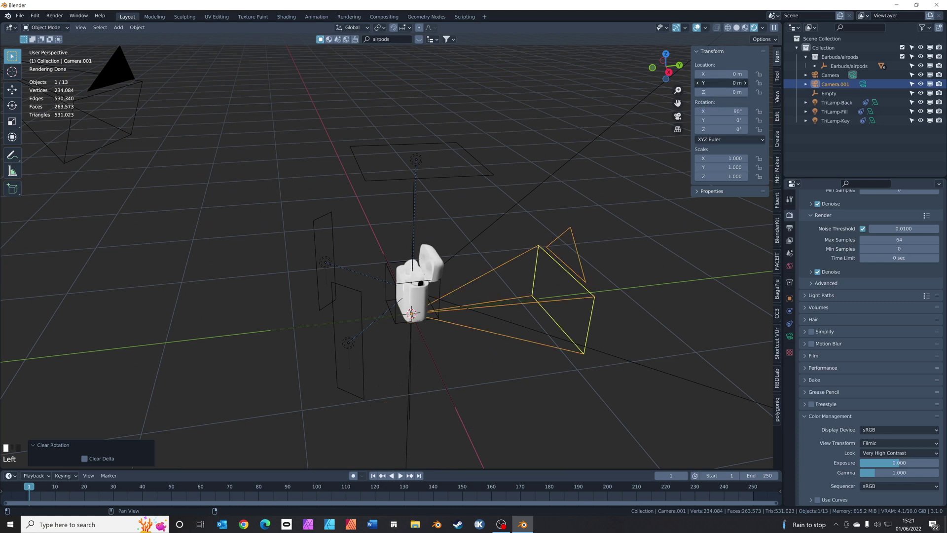
# Pull the new camera back to -2.13 m on Y and check the active camera's view
pyautogui.moveTo(725, 82); pyautogui.dragTo(590, 120)
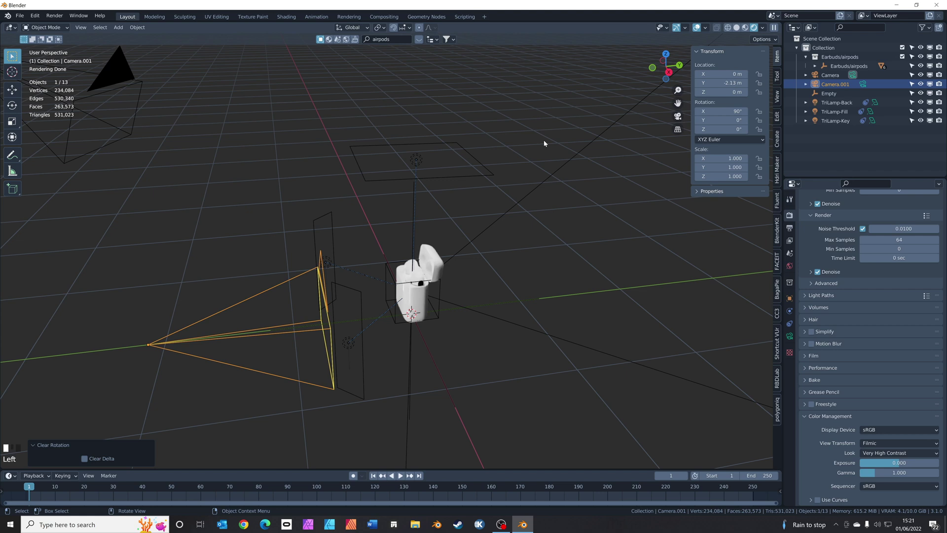
pyautogui.press('KP_0')
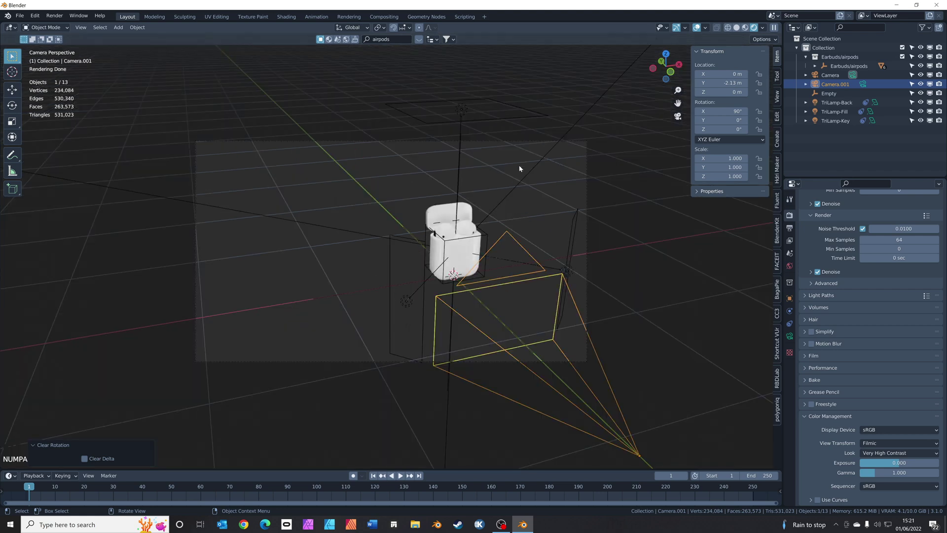
pyautogui.press('KP_0')
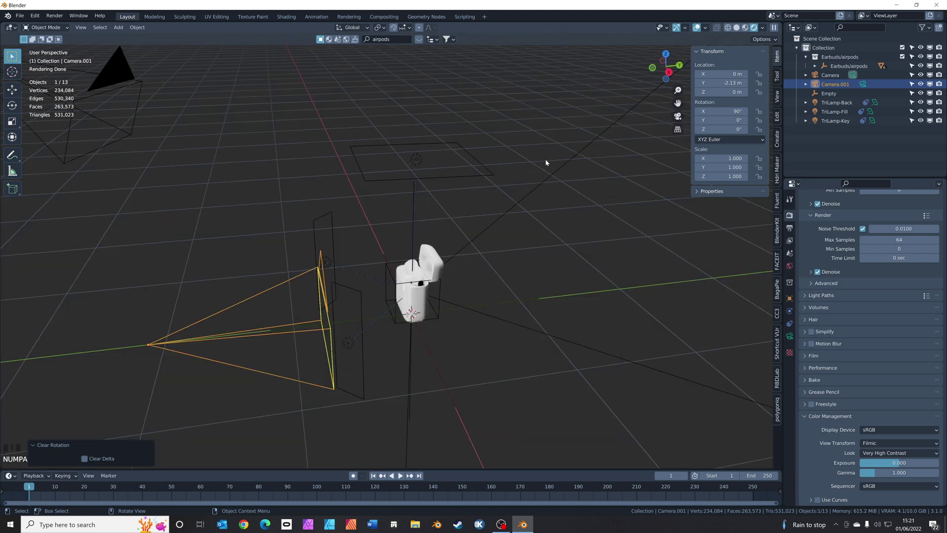
# Delete the original camera from the scene and select the new one
pyautogui.click(830, 76)
pyautogui.press('Delete')
pyautogui.click(832, 75)
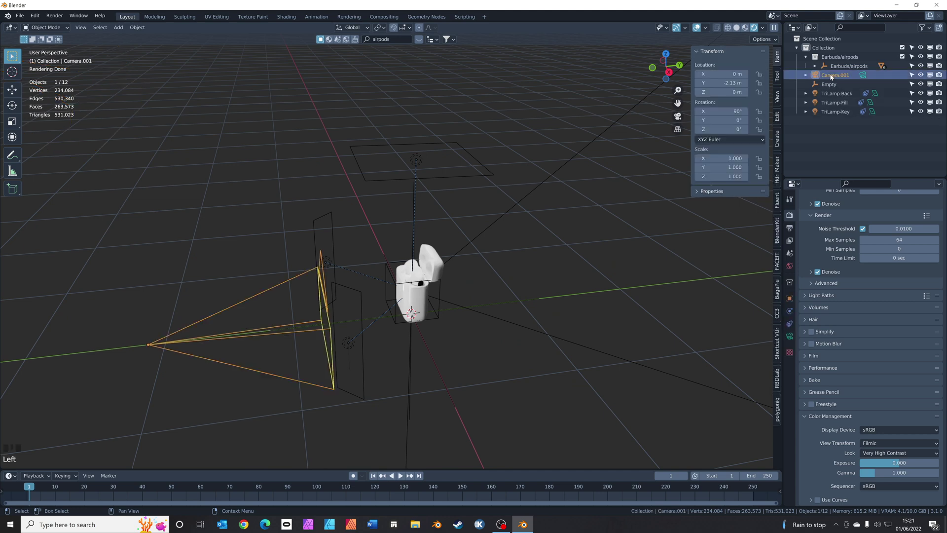
# Look through the new camera and raise it to 0.31 m on Z to frame the whole airpods case
pyautogui.press('KP_0')
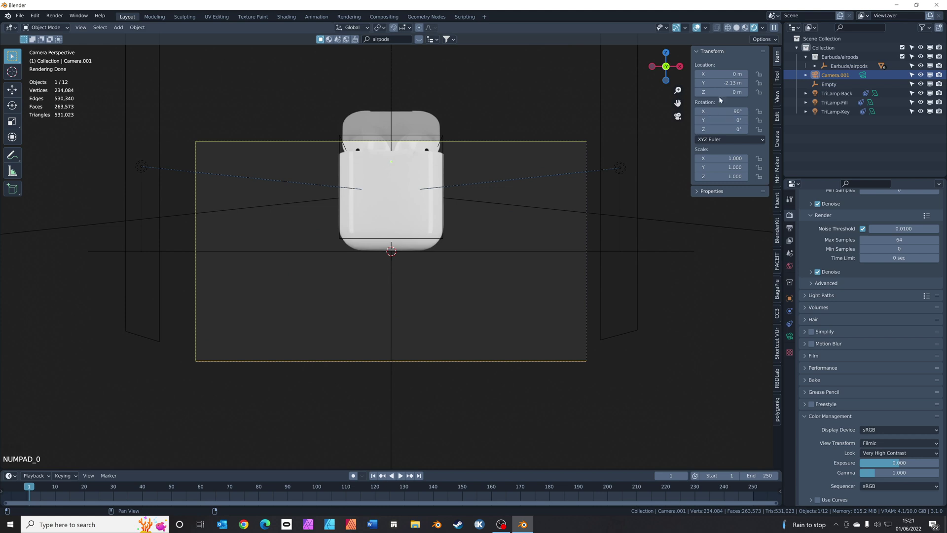
pyautogui.moveTo(724, 92); pyautogui.dragTo(745, 92)
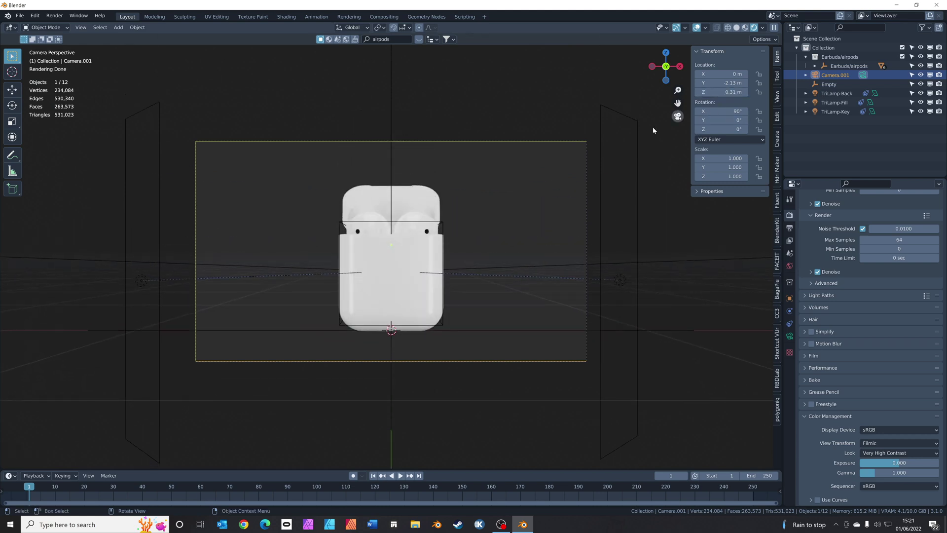
pyautogui.moveTo(562, 306); pyautogui.dragTo(415, 315, button='middle')
pyautogui.scroll(-2, 473, 313)
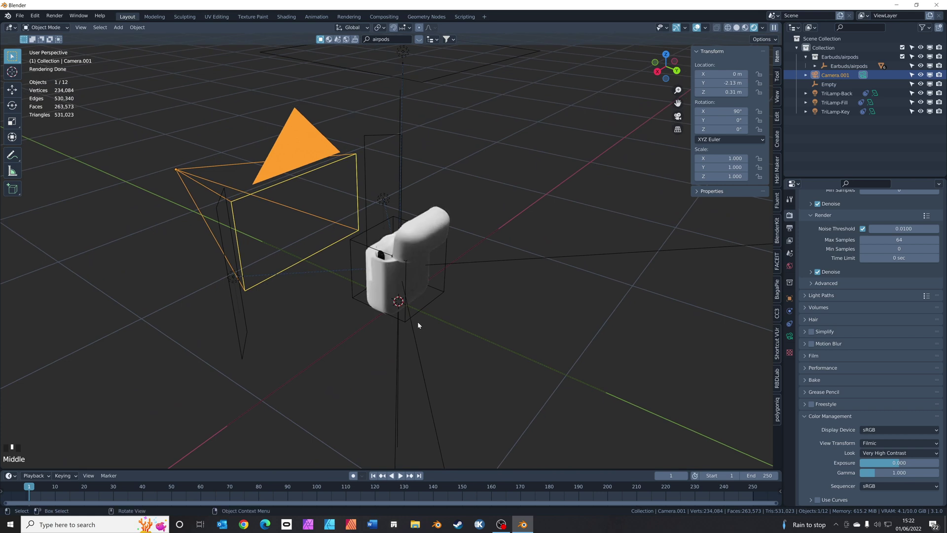
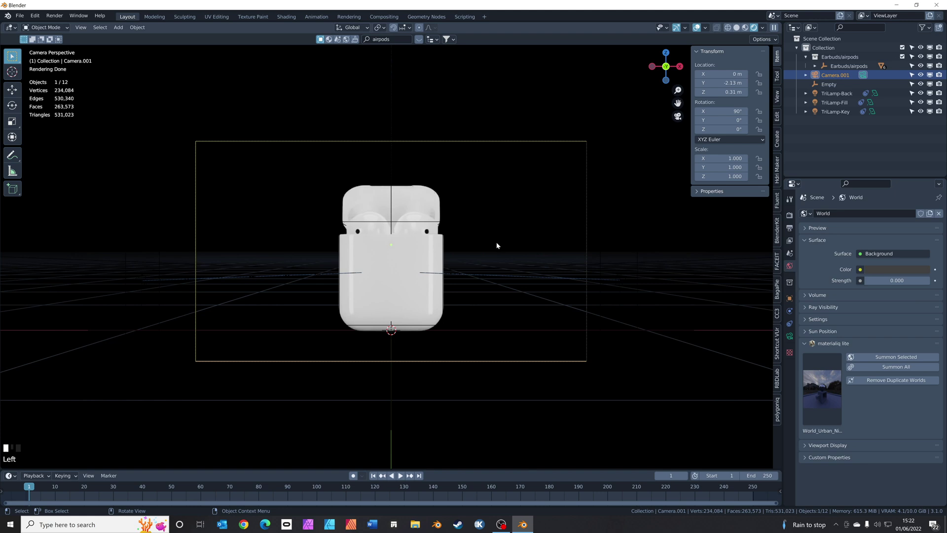
# Add a 2 m plane at the origin and rotate it 90° about X so that it stands upright
pyautogui.hotkey('shift', 'a')
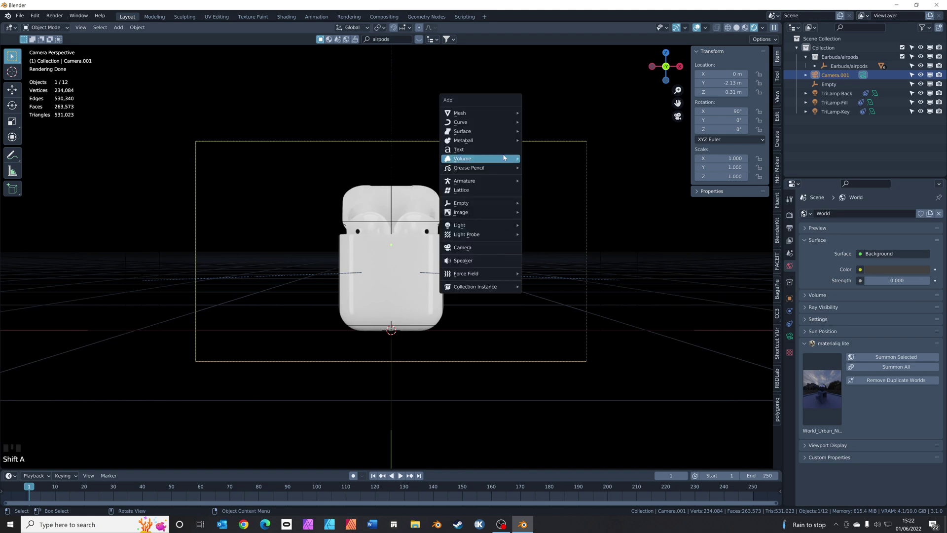
pyautogui.moveTo(494, 113)
pyautogui.click(552, 121)
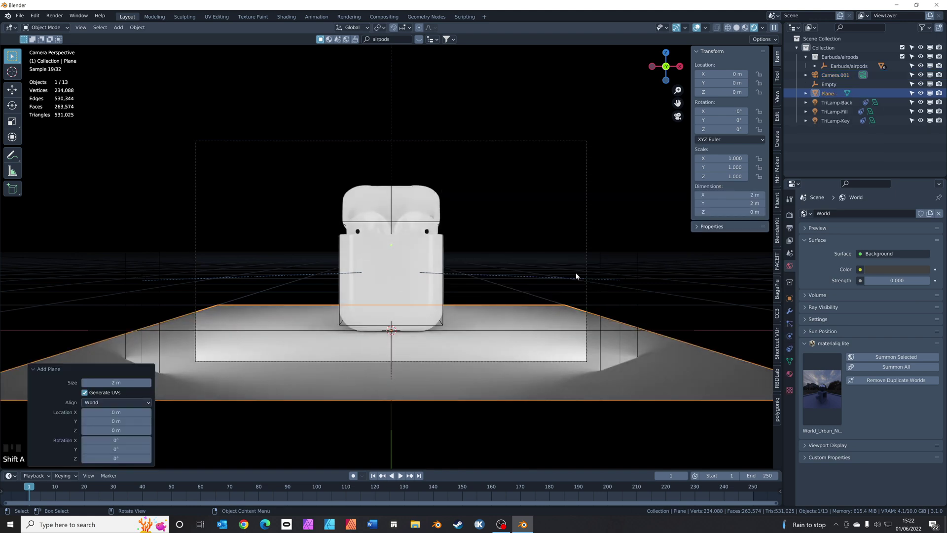
pyautogui.press('r')
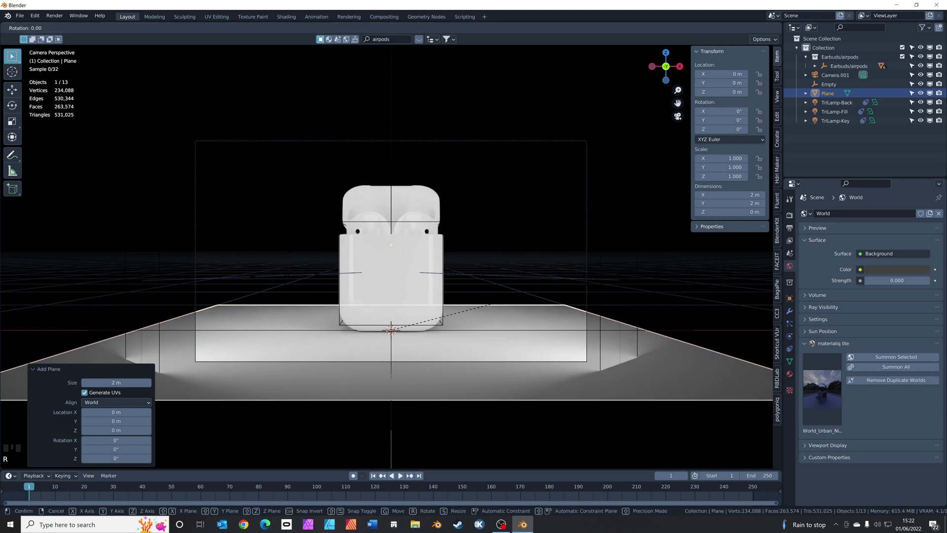
pyautogui.write('x')
pyautogui.write('90')
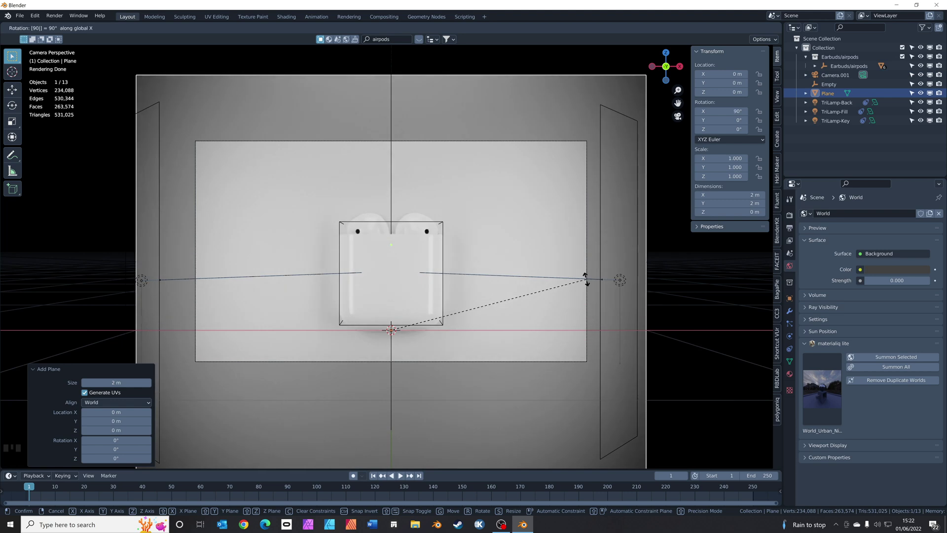
pyautogui.press('Return')
# Move the upright plane about 2.17 m along Y to serve as a backdrop behind the airpods case
pyautogui.moveTo(493, 276); pyautogui.dragTo(450, 284, button='middle')
pyautogui.click(450, 284)
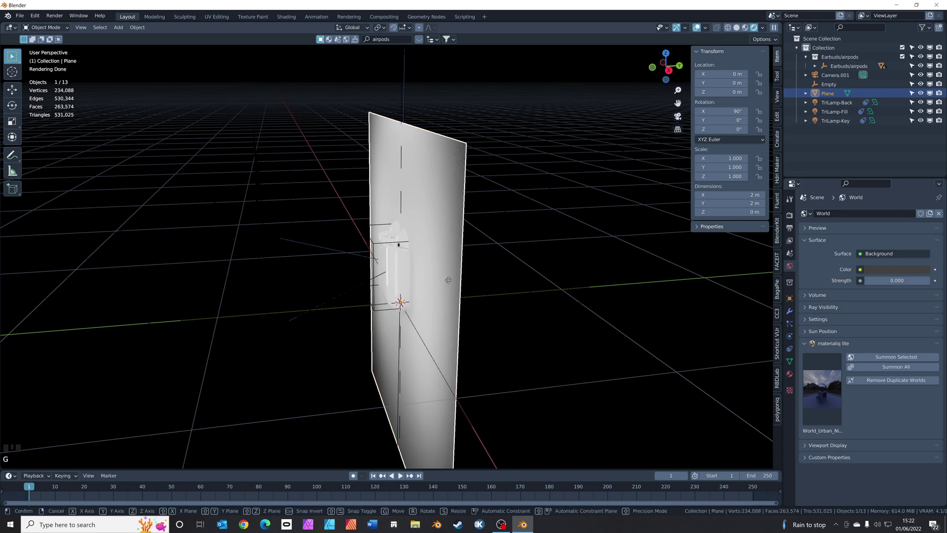
pyautogui.press('g')
pyautogui.press('y')
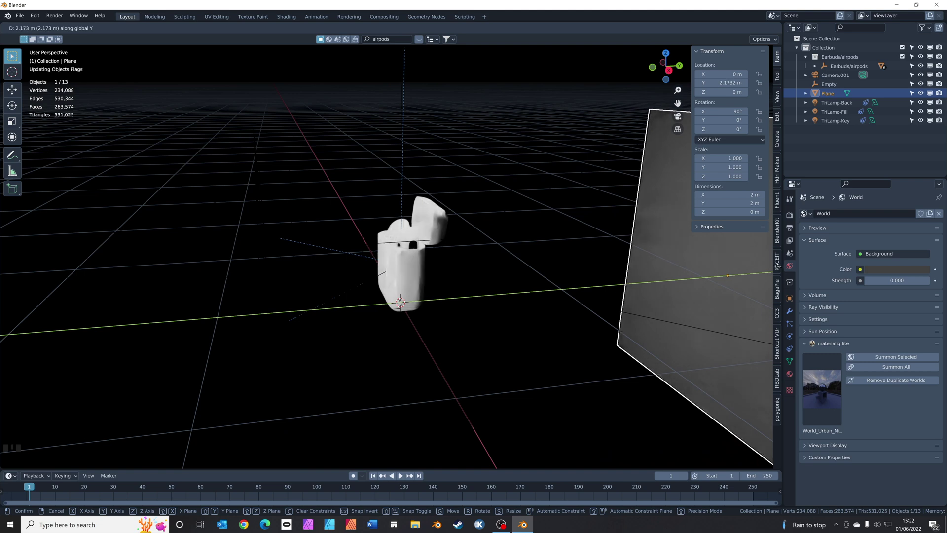
pyautogui.click(653, 280)
pyautogui.moveTo(653, 280); pyautogui.dragTo(476, 299, button='middle')
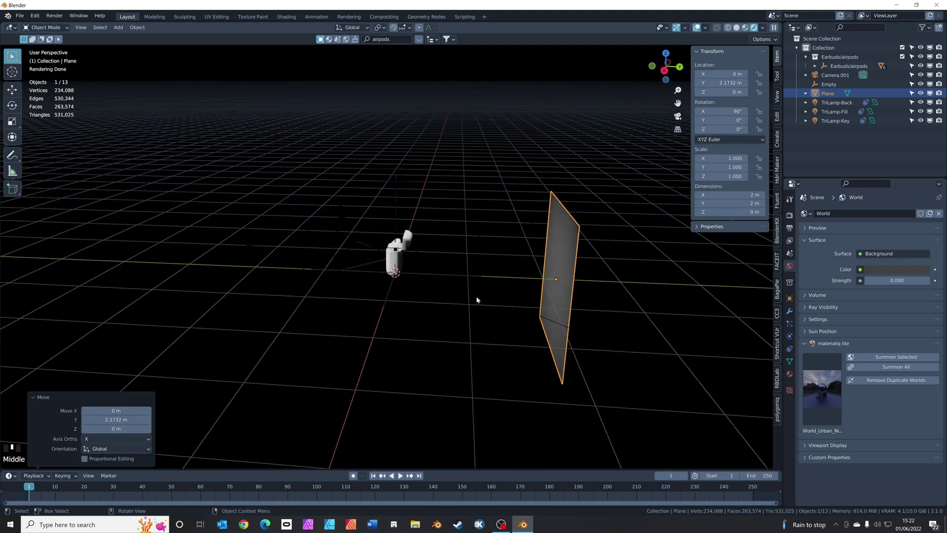
pyautogui.moveTo(415, 296); pyautogui.dragTo(452, 286, button='middle')
pyautogui.scroll(3, 447, 285)
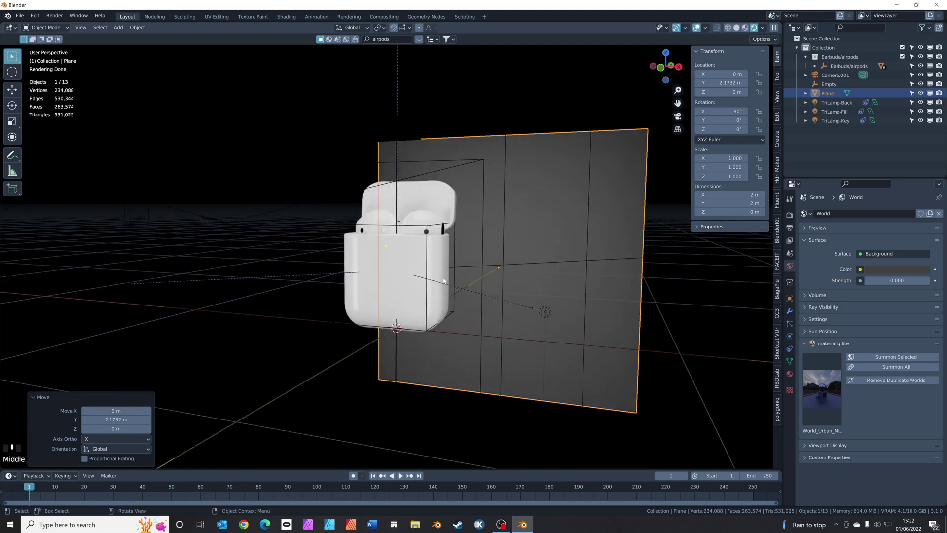
# Look through the camera, then give the backdrop plane a new material and name it Emission
pyautogui.press('KP_0')
pyautogui.scroll(2, 443, 280)
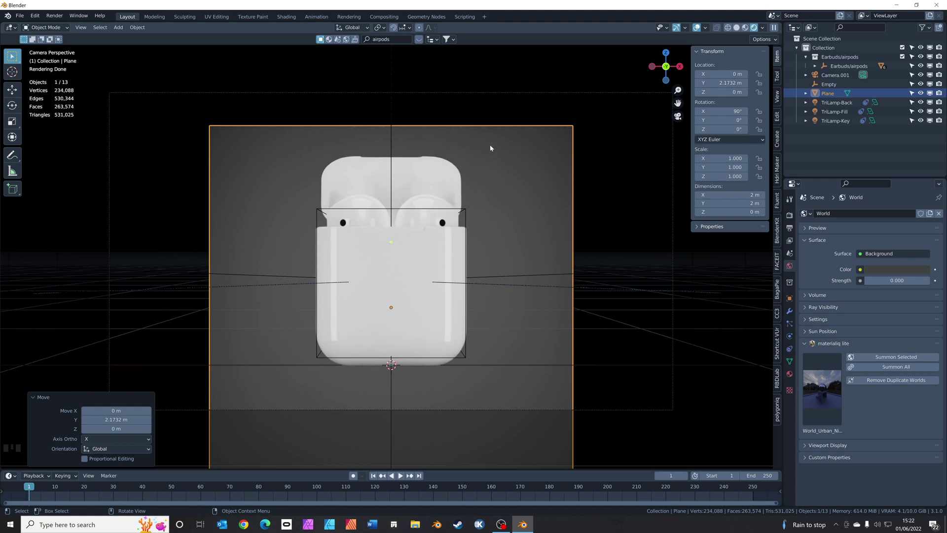
pyautogui.click(789, 373)
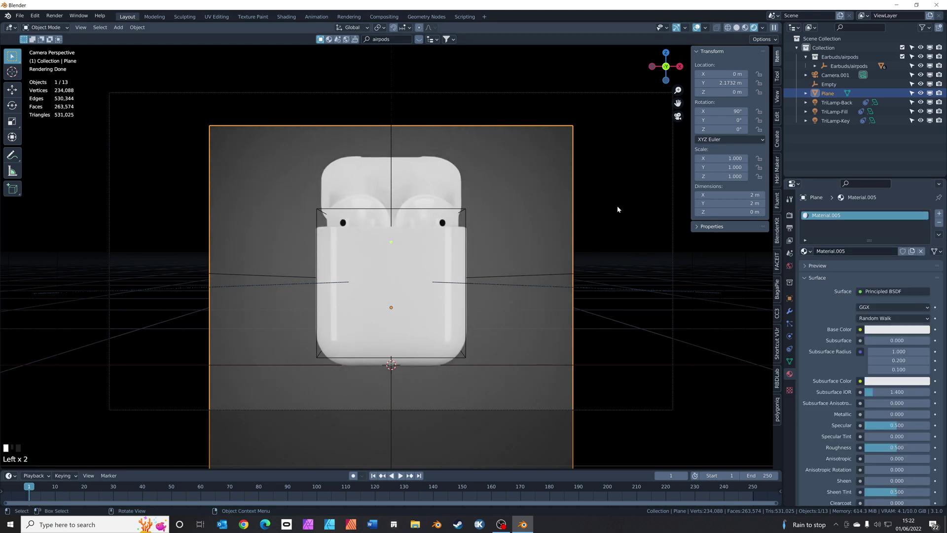
pyautogui.click(848, 252)
pyautogui.write('Emission')
pyautogui.press('Return')
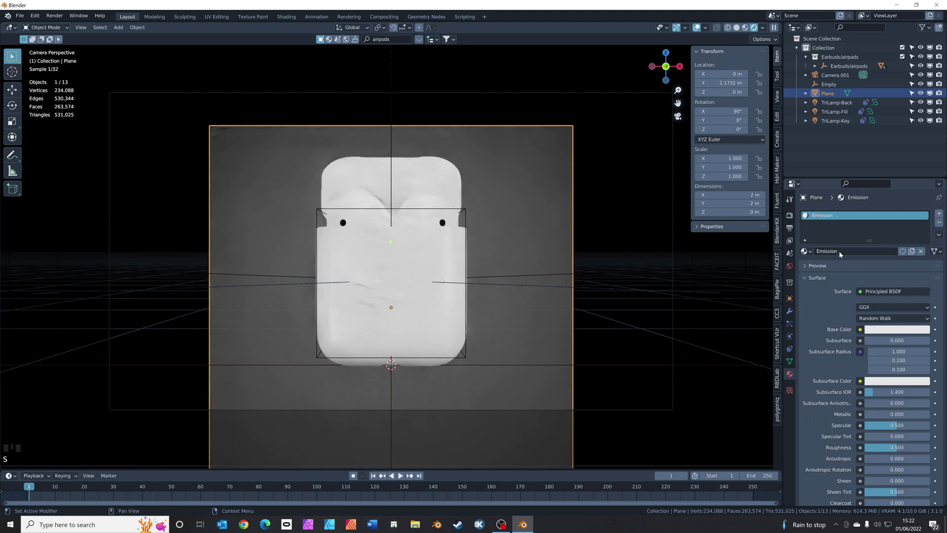
# Change the backdrop material's surface to the Emission shader and set its strength to 1.5
pyautogui.click(897, 291)
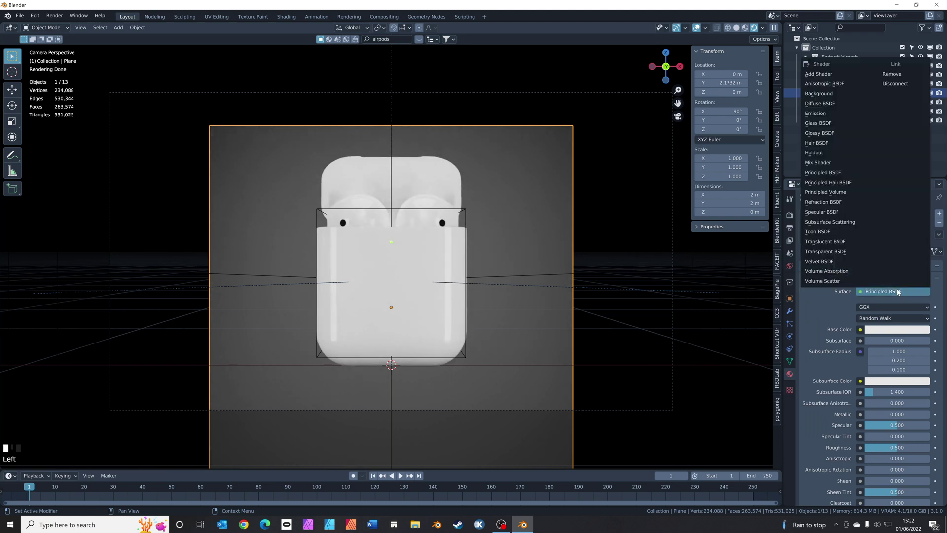
pyautogui.click(834, 114)
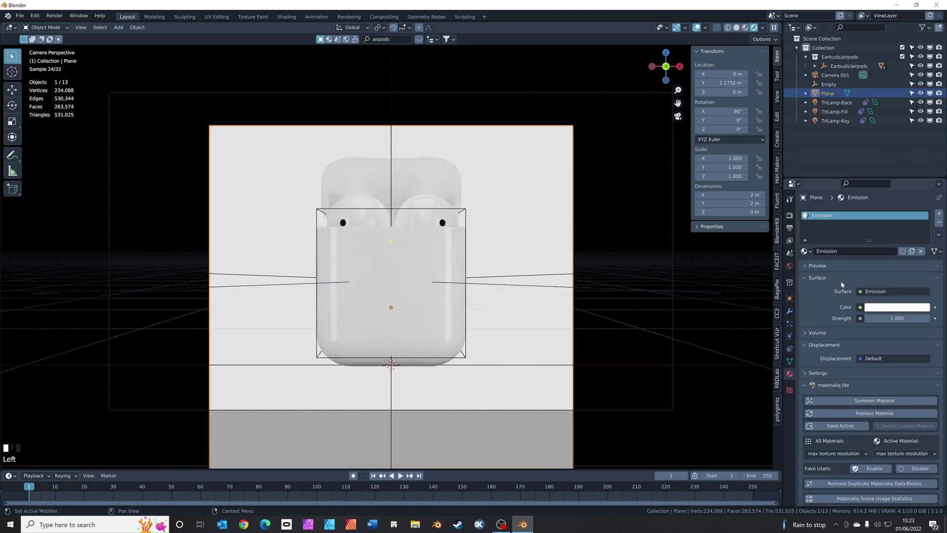
pyautogui.click(883, 318)
pyautogui.write('1')
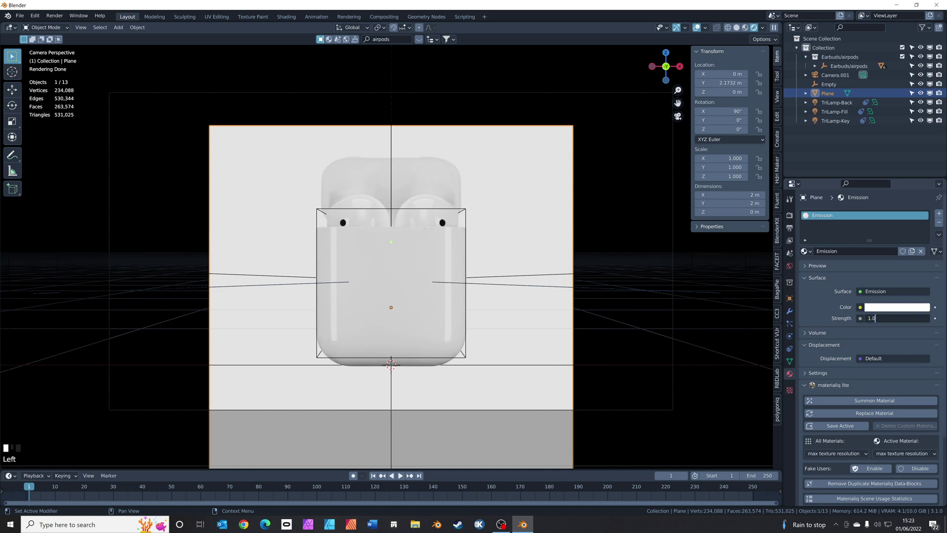
pyautogui.write('.5')
pyautogui.press('Return')
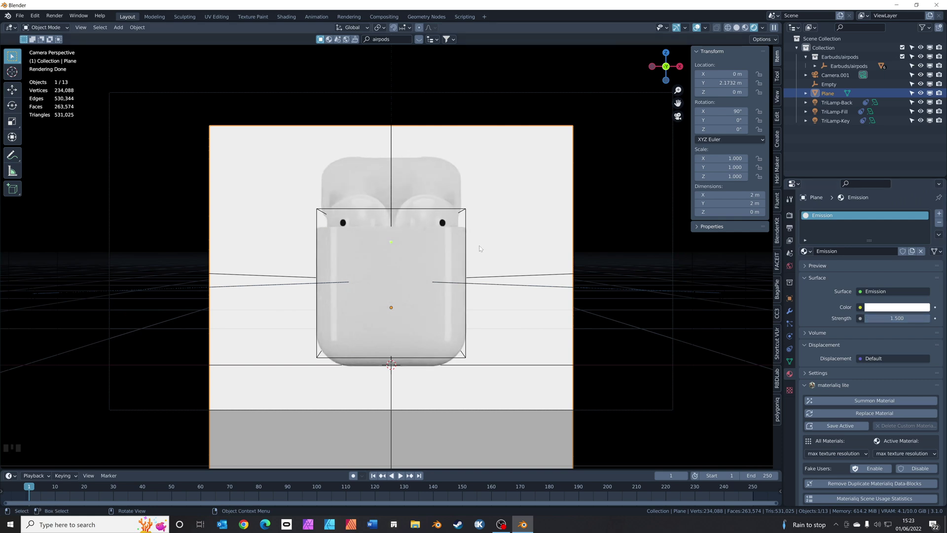
# Move the backdrop plane farther behind the airpods case along Y, to about 5.44 m
pyautogui.click(602, 275)
pyautogui.click(562, 324)
pyautogui.moveTo(539, 259); pyautogui.dragTo(480, 270, button='middle')
pyautogui.scroll(-3, 549, 273)
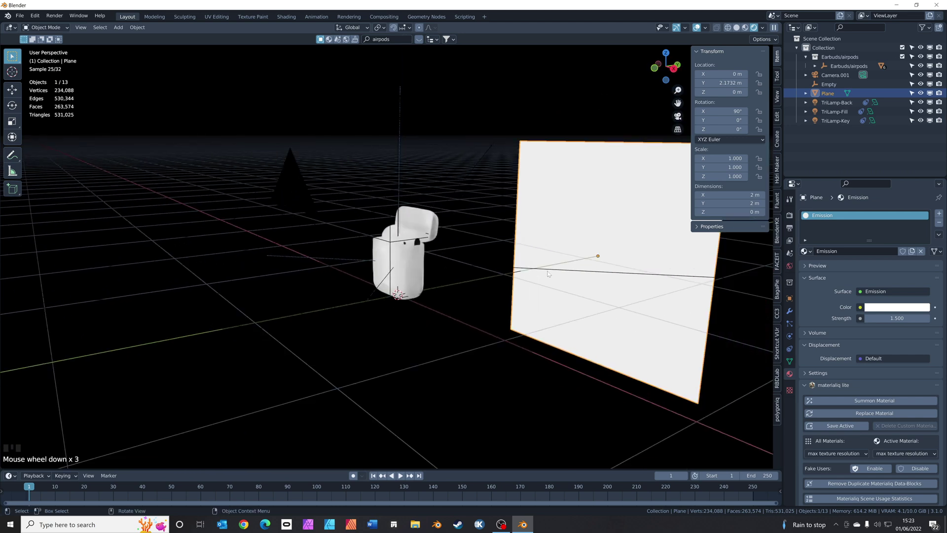
pyautogui.click(548, 217)
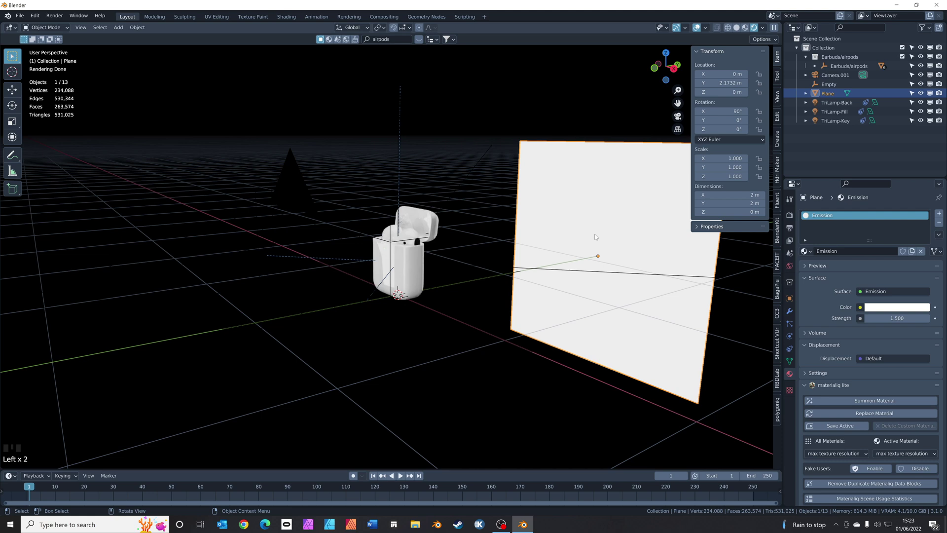
pyautogui.press('g')
pyautogui.press('y')
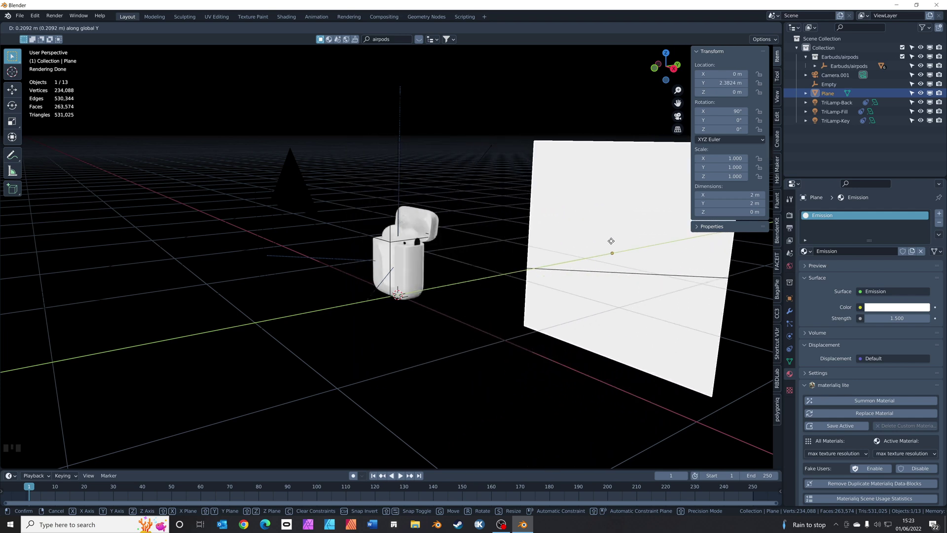
pyautogui.click(611, 241)
pyautogui.moveTo(612, 241); pyautogui.dragTo(541, 267, button='middle')
pyautogui.click(543, 264)
pyautogui.press('g')
pyautogui.press('y')
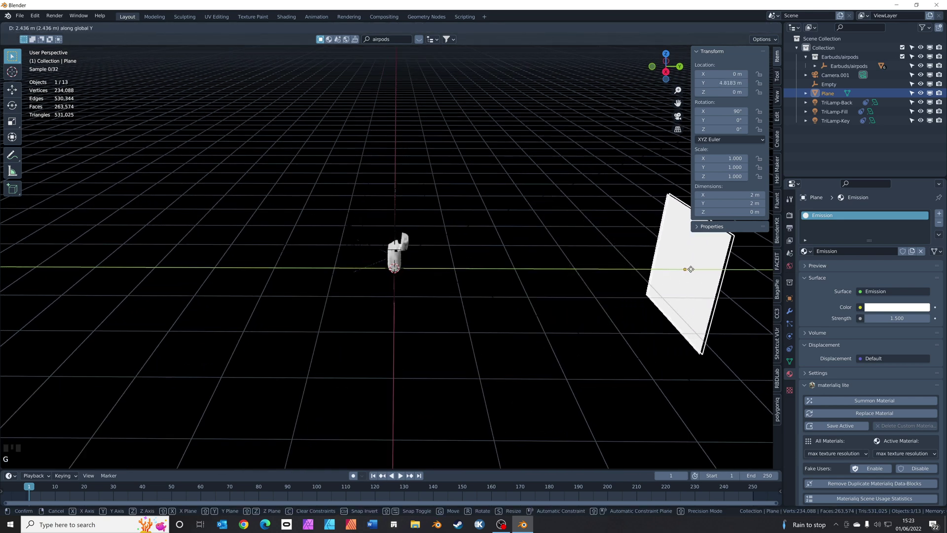
pyautogui.click(724, 269)
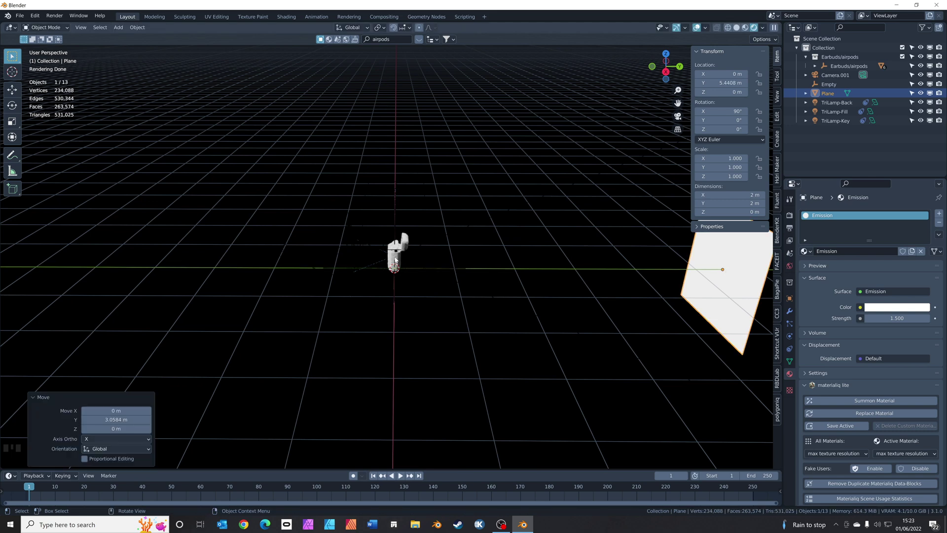
# Scale the backdrop plane up by about 2.925 in the camera view so that it fills the whole frame
pyautogui.scroll(10, 395, 260)
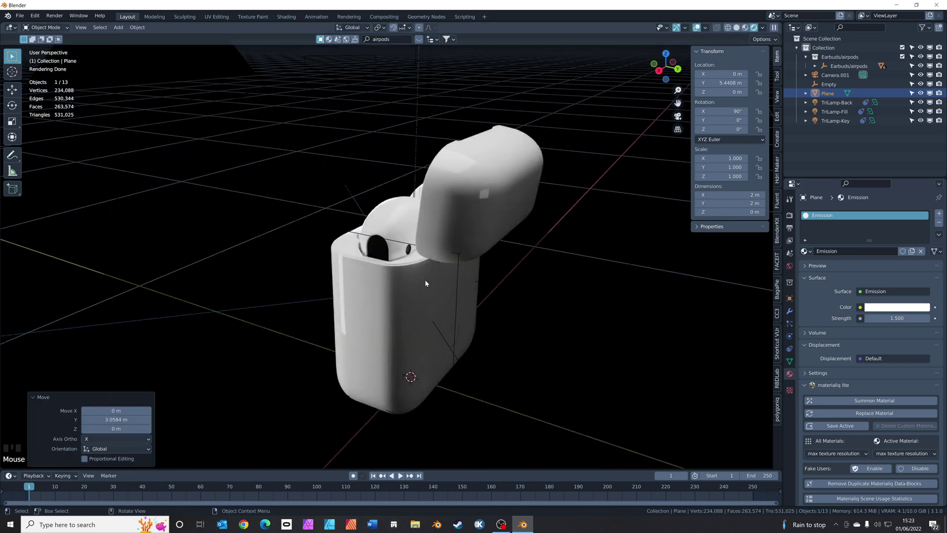
pyautogui.press('KP_0')
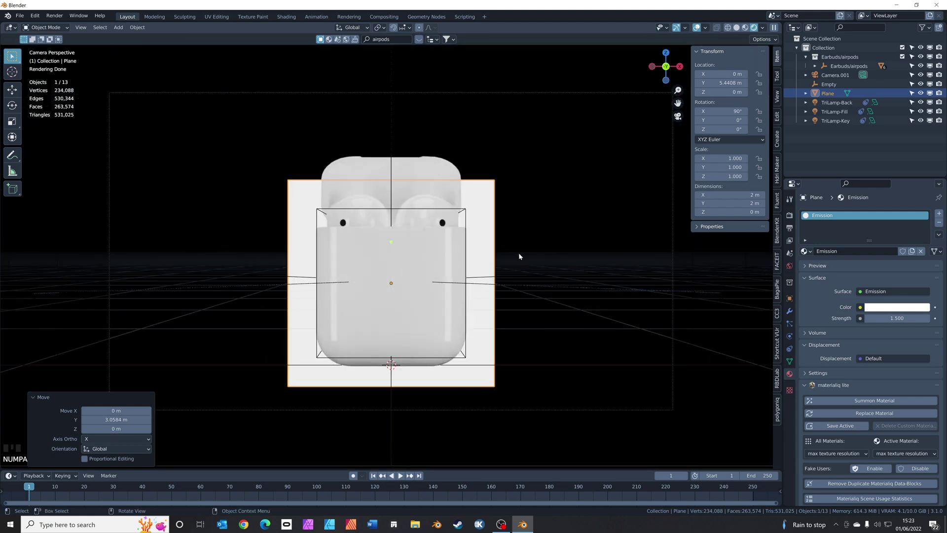
pyautogui.click(481, 217)
pyautogui.click(477, 203)
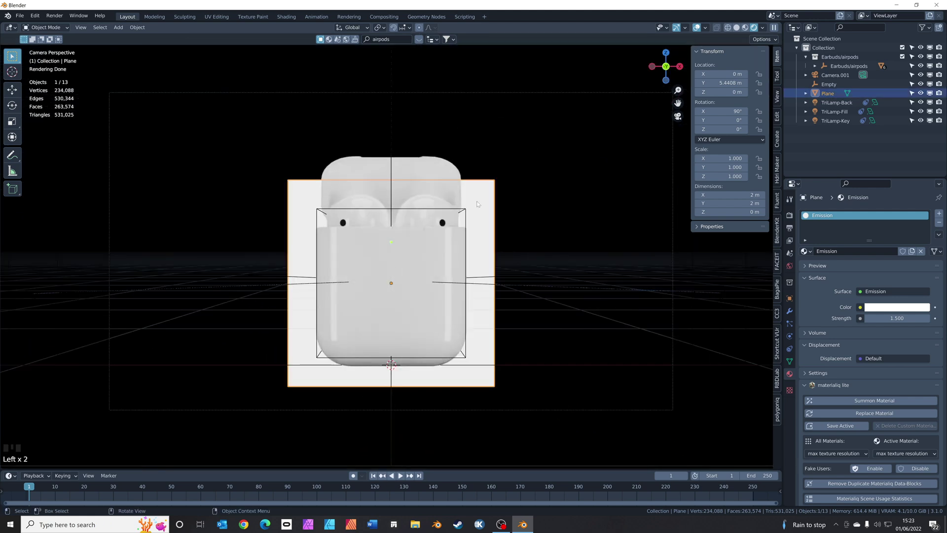
pyautogui.press('s')
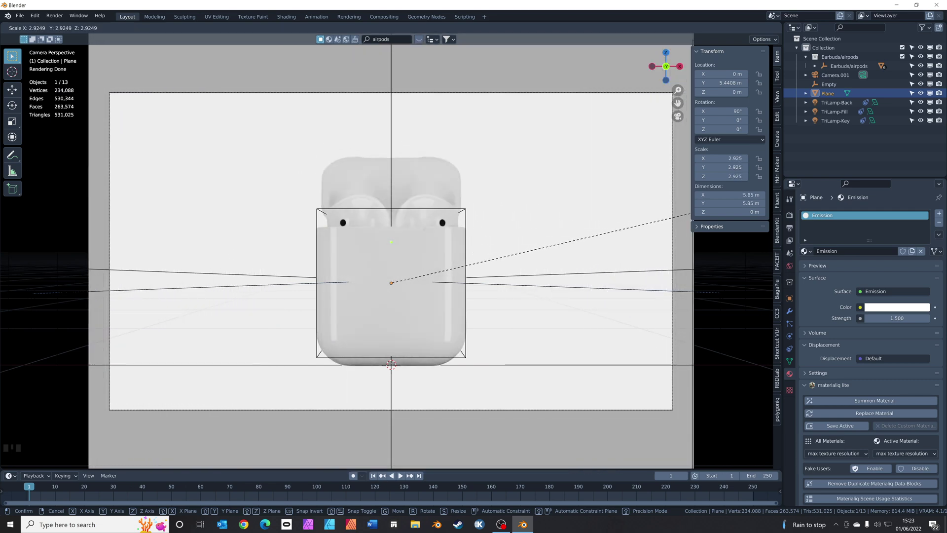
pyautogui.click(711, 207)
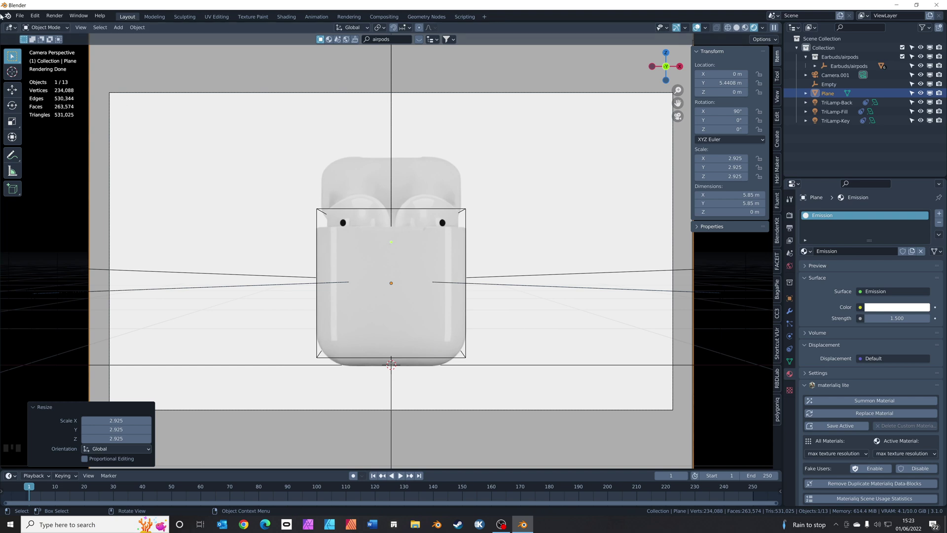
# Save the project as Airpod Tutorial Part 1.blend, render a still through the camera and close the render window
pyautogui.click(20, 15)
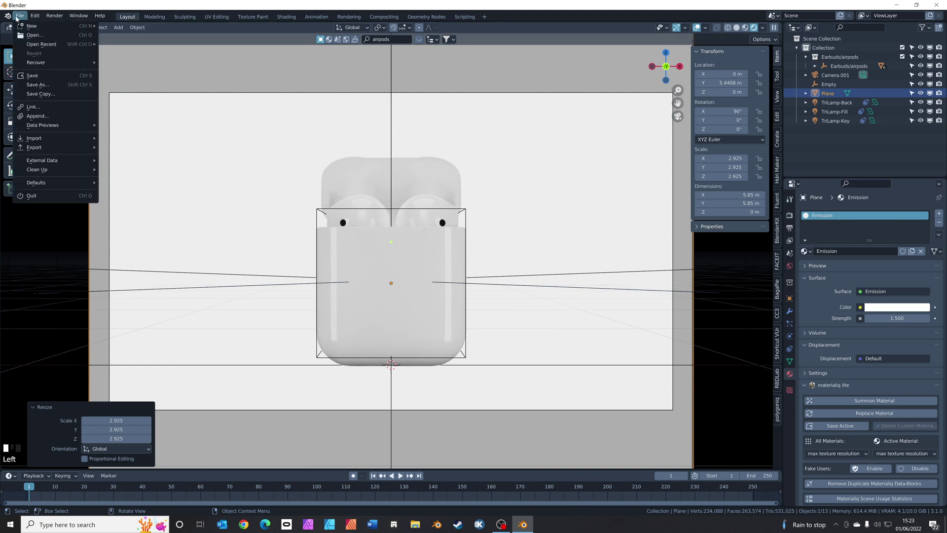
pyautogui.click(47, 79)
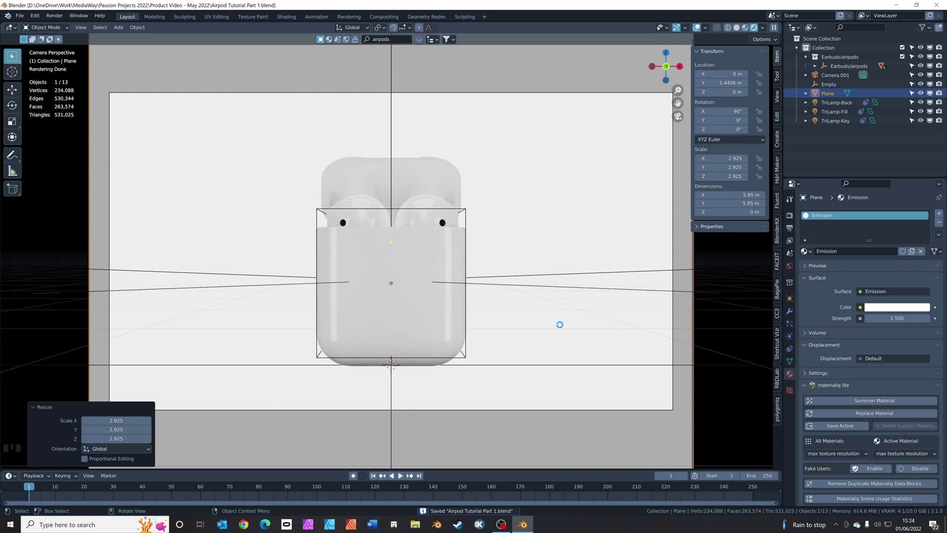
pyautogui.press('F12')
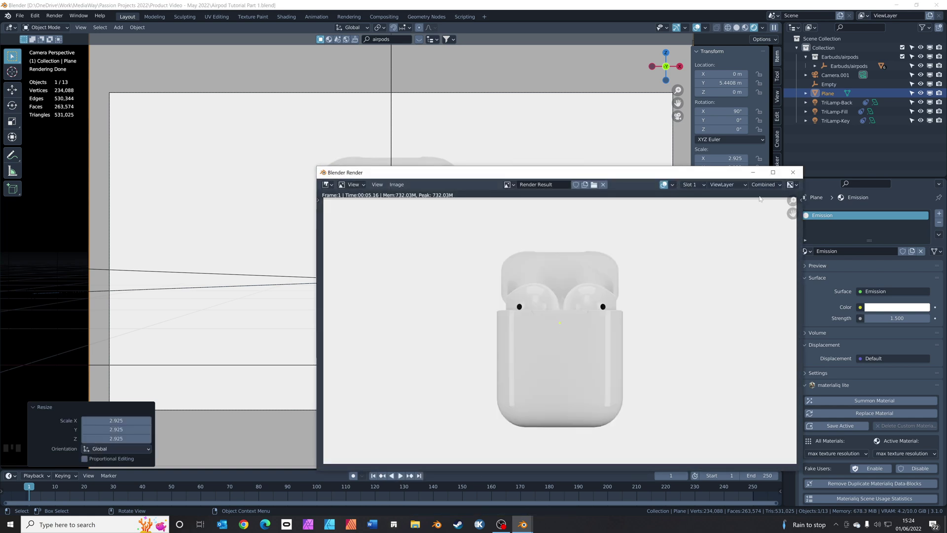
pyautogui.click(792, 173)
# Try lifting one earbud straight up out of the case along Z
pyautogui.moveTo(497, 260); pyautogui.dragTo(432, 231, button='middle')
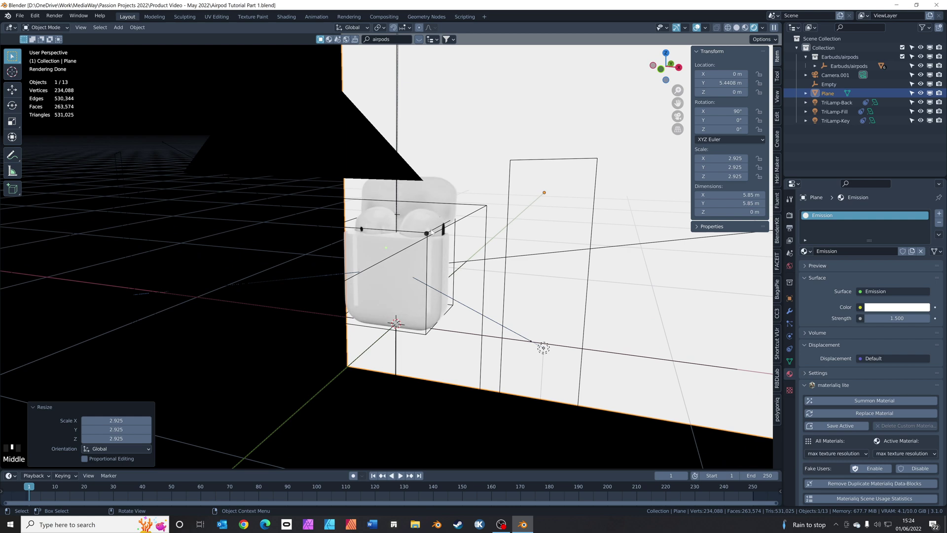
pyautogui.click(423, 230)
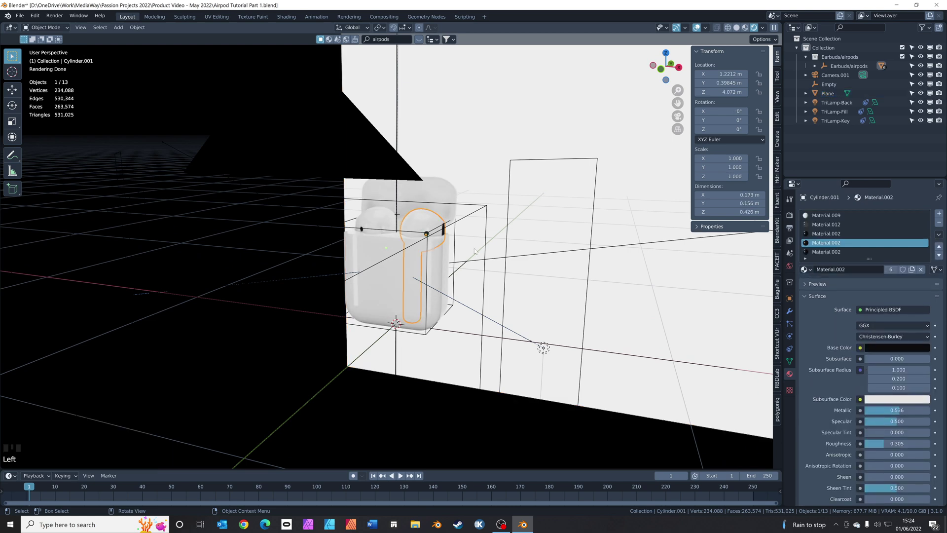
pyautogui.press('g')
pyautogui.press('z')
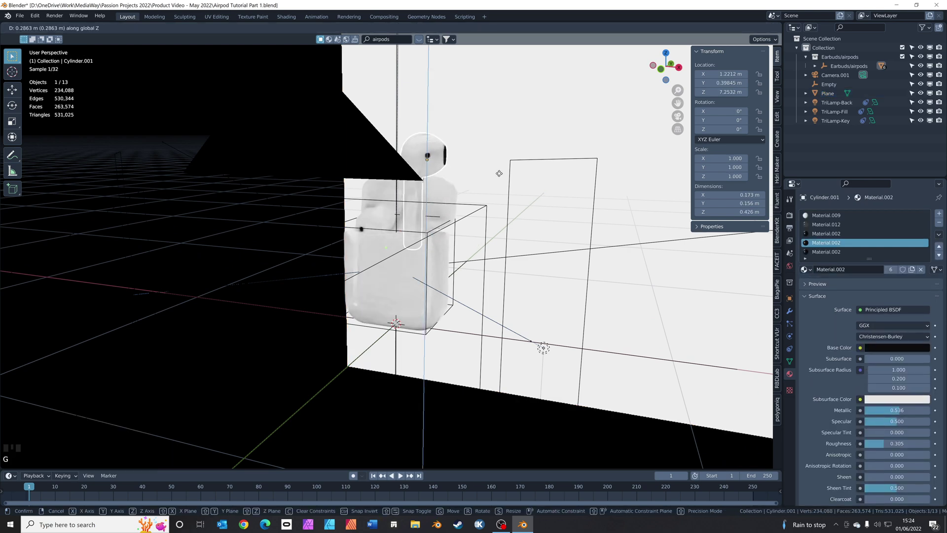
pyautogui.click(467, 190)
# Look through the camera and try rotating the raised earbud about the global Z axis
pyautogui.press('KP_0')
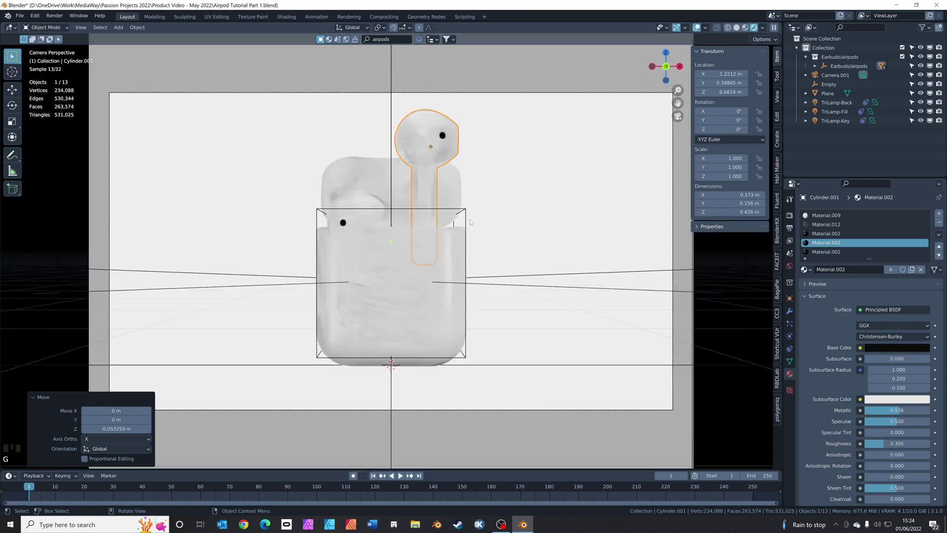
pyautogui.press('r')
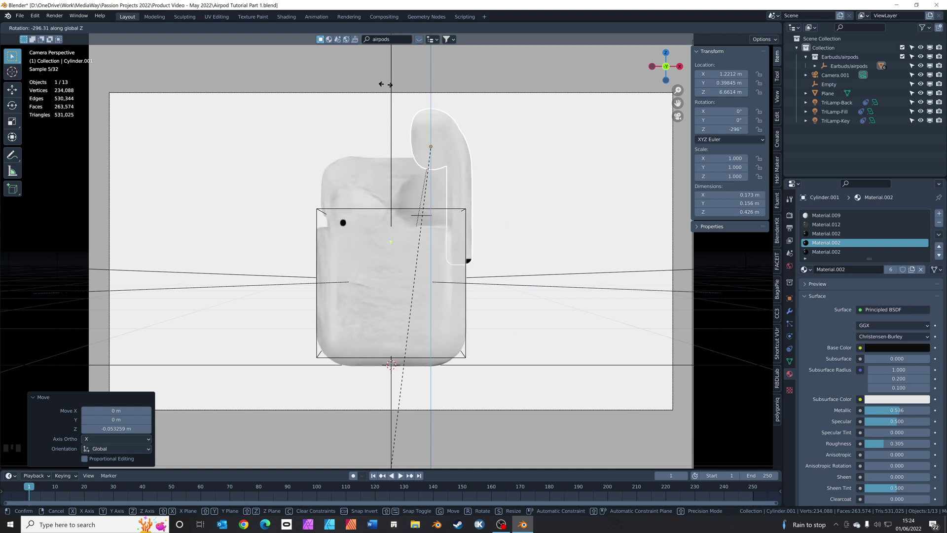
pyautogui.click(497, 398)
pyautogui.press('F12')
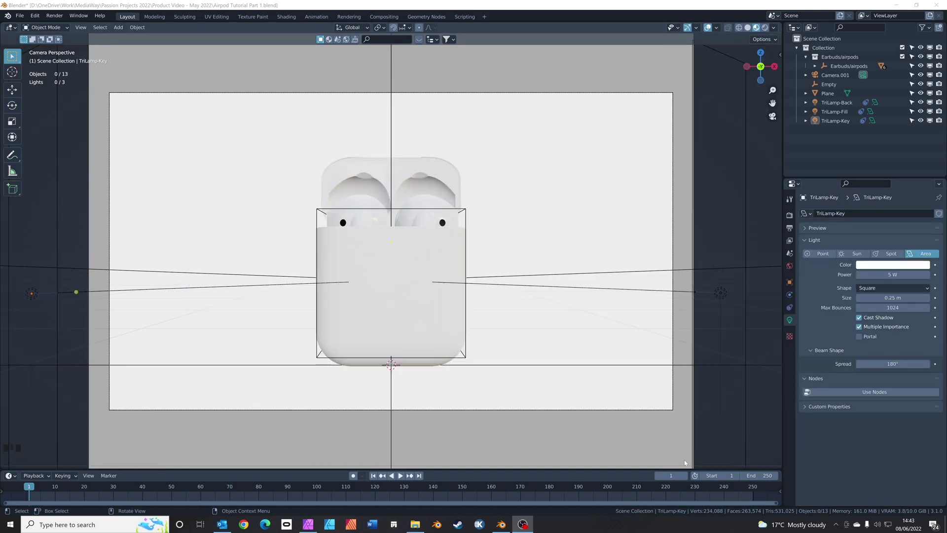
# Set the animation's end frame to 150 and fit the frame range in the timeline
pyautogui.click(764, 475)
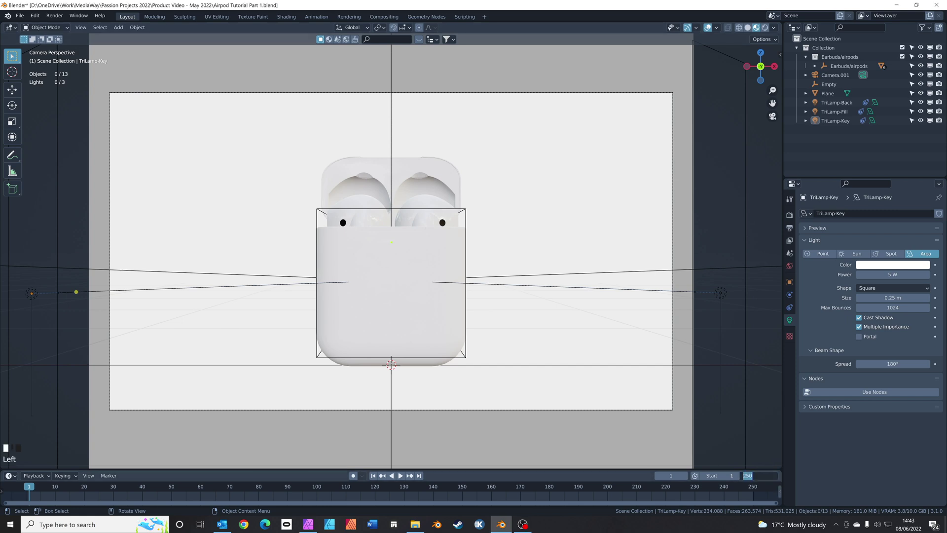
pyautogui.write('150')
pyautogui.press('Return')
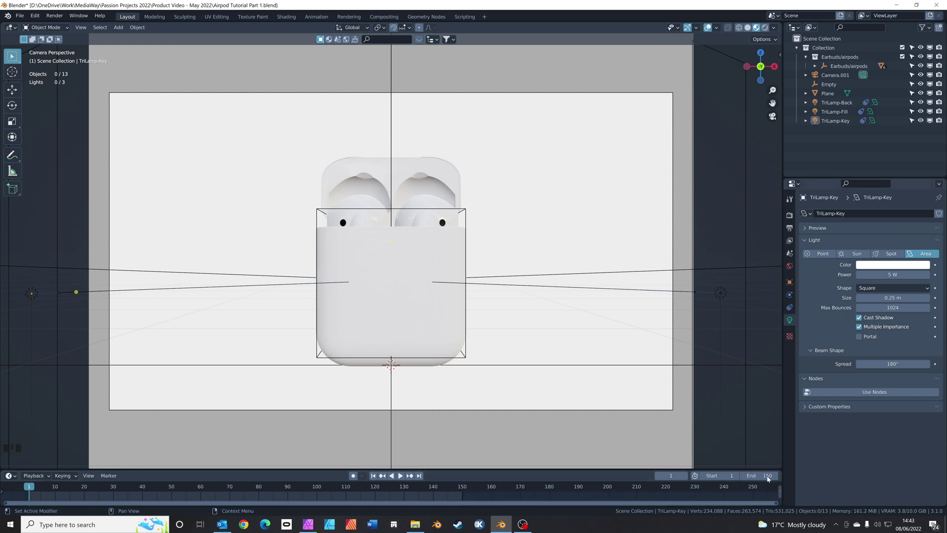
pyautogui.scroll(6, 453, 489)
pyautogui.moveTo(454, 504); pyautogui.dragTo(327, 503)
pyautogui.scroll(-4, 327, 492)
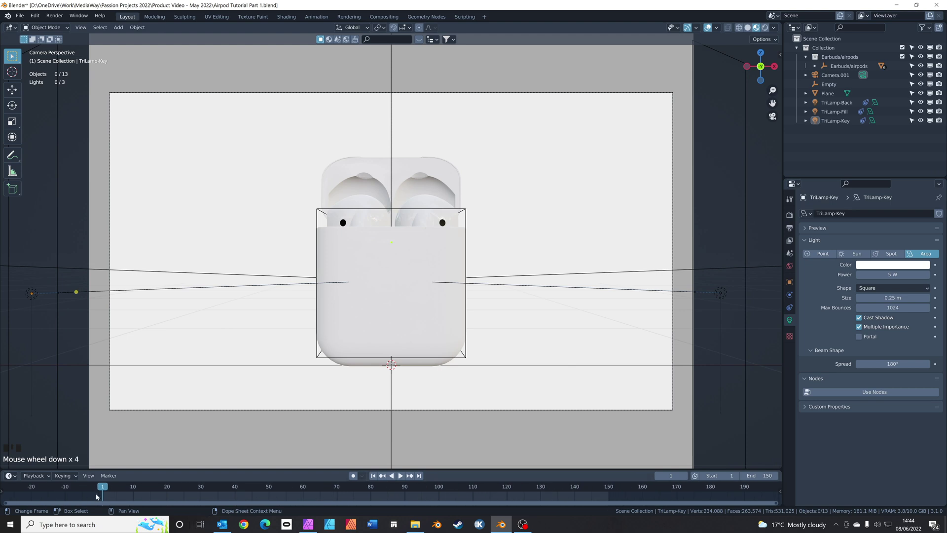
# Hide the TriLamp-Back, TriLamp-Fill and TriLamp-Key lights in the viewport
pyautogui.moveTo(395, 296); pyautogui.dragTo(499, 316, button='middle')
pyautogui.click(459, 312)
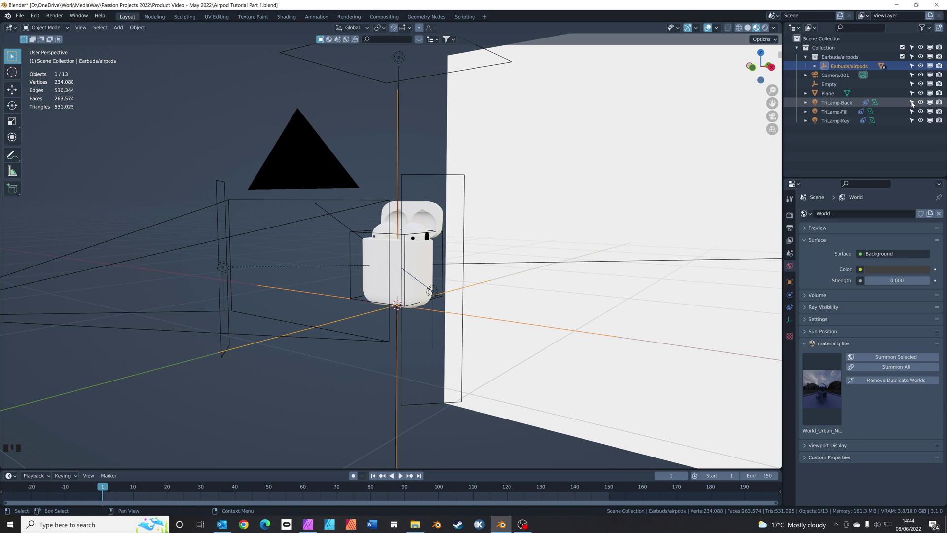
pyautogui.moveTo(920, 102); pyautogui.dragTo(921, 120)
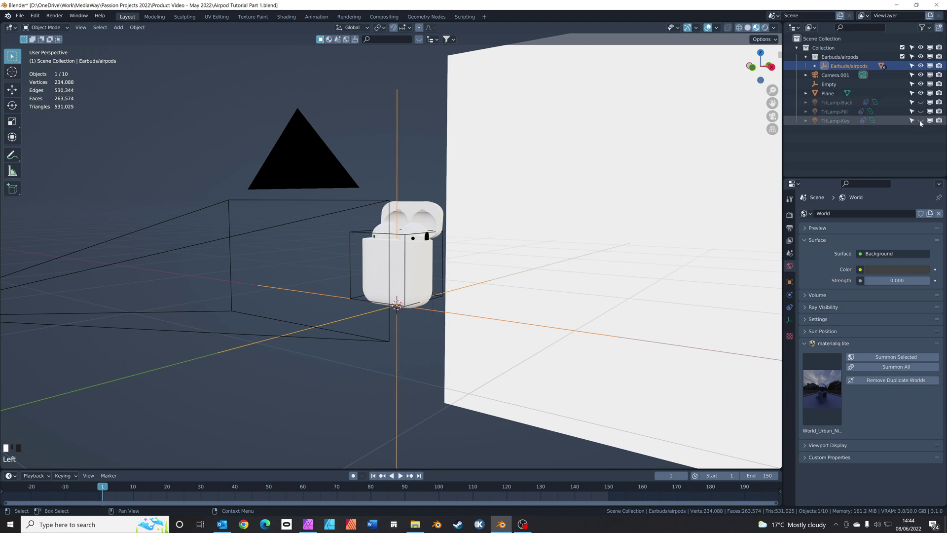
# Try moving the whole airpods model freely by its parent object
pyautogui.moveTo(630, 212); pyautogui.dragTo(503, 261, button='middle')
pyautogui.click(418, 345)
pyautogui.click(437, 318)
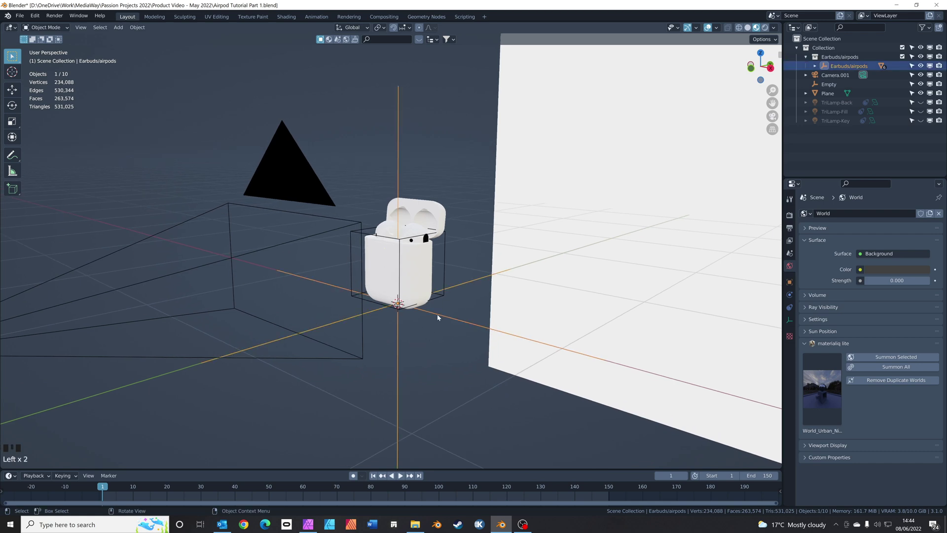
pyautogui.press('g')
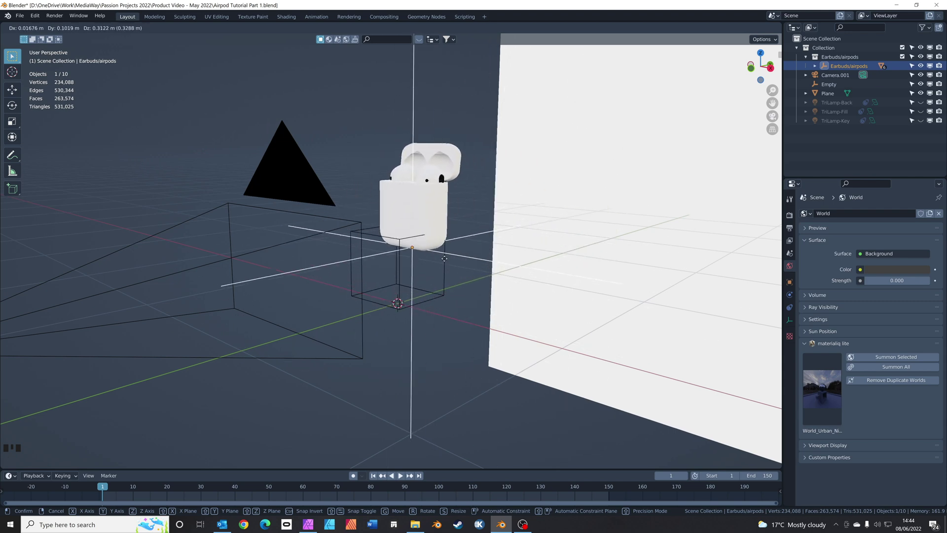
pyautogui.click(446, 302)
pyautogui.moveTo(425, 341); pyautogui.dragTo(433, 334, button='middle')
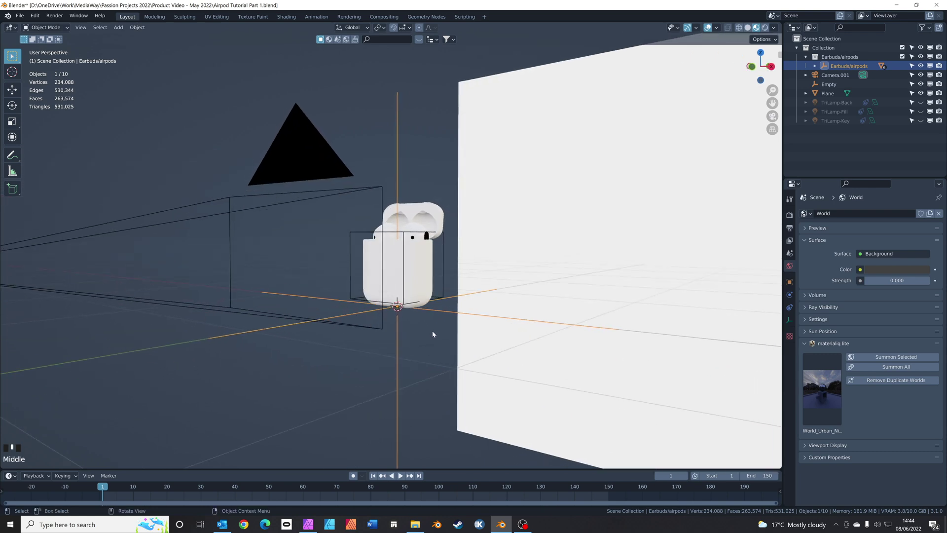
# Try moving one earbud and then the case lid separately from the rest of the model
pyautogui.moveTo(417, 256); pyautogui.dragTo(418, 232, button='middle')
pyautogui.click(418, 231)
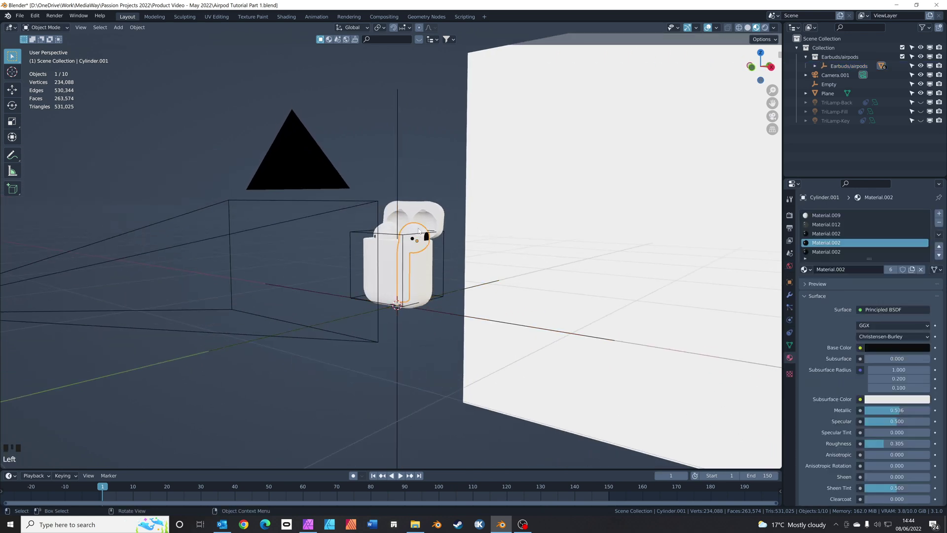
pyautogui.press('g')
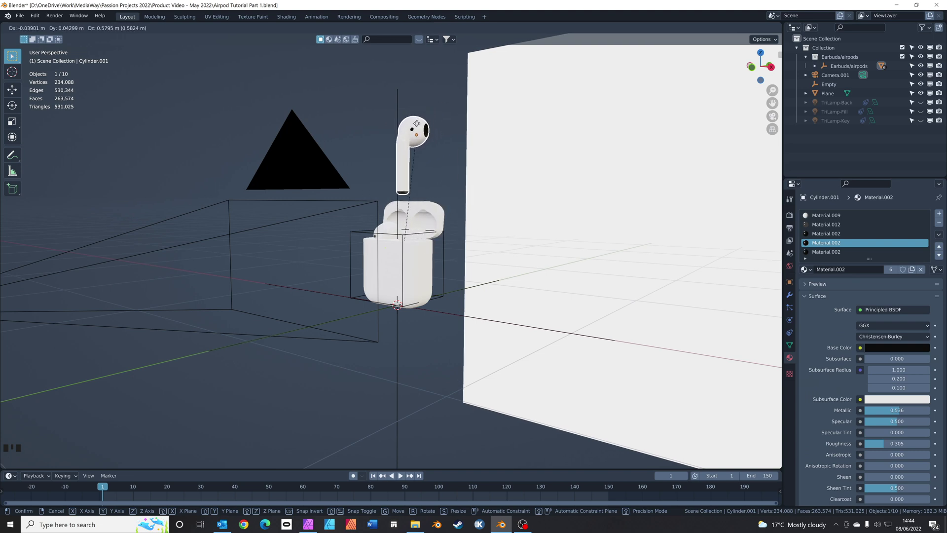
pyautogui.rightClick(447, 198)
pyautogui.click(436, 223)
pyautogui.press('g')
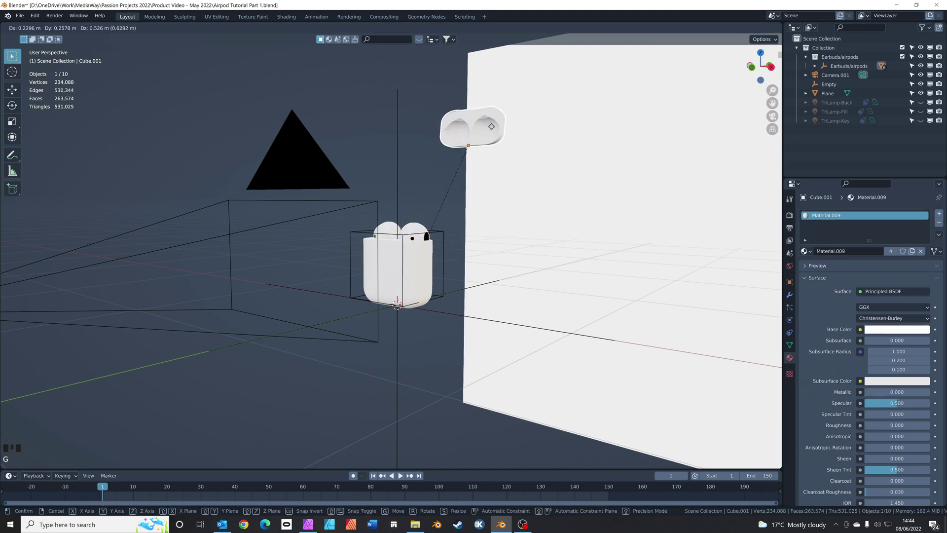
pyautogui.rightClick(487, 160)
pyautogui.moveTo(421, 273); pyautogui.dragTo(464, 194, button='middle')
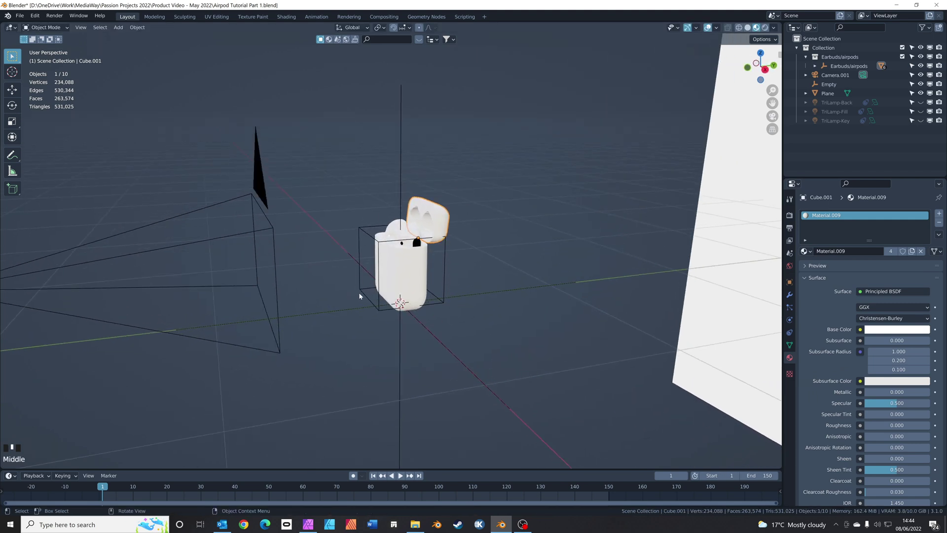
pyautogui.moveTo(347, 323); pyautogui.dragTo(380, 312, button='middle')
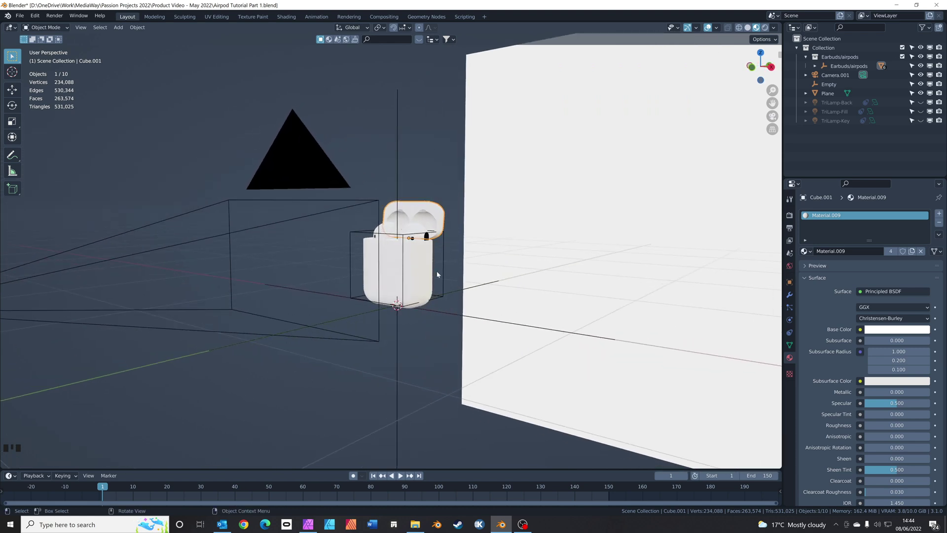
# In camera view at frame 120, insert a Location & Rotation keyframe on the Earbuds/airpods parent object
pyautogui.press('KP_0')
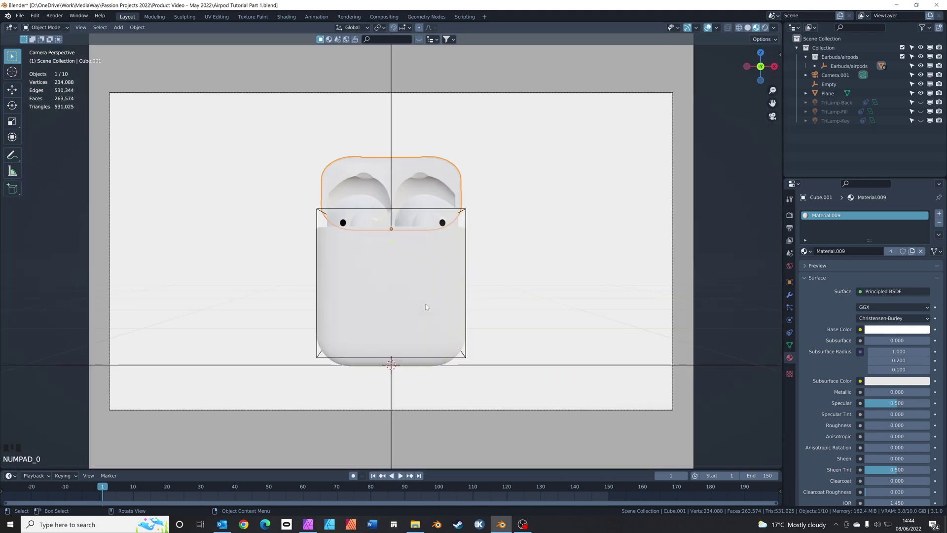
pyautogui.click(490, 365)
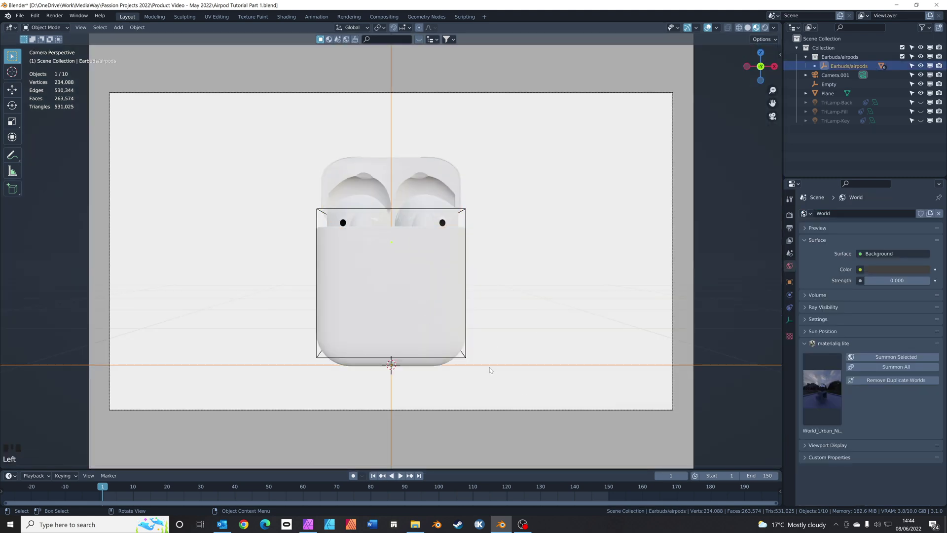
pyautogui.moveTo(441, 487); pyautogui.dragTo(507, 487)
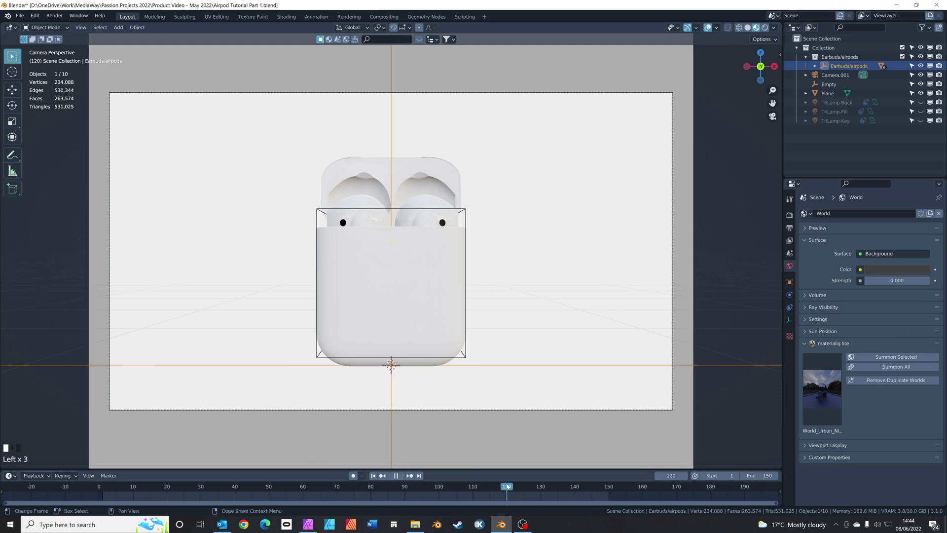
pyautogui.click(488, 367)
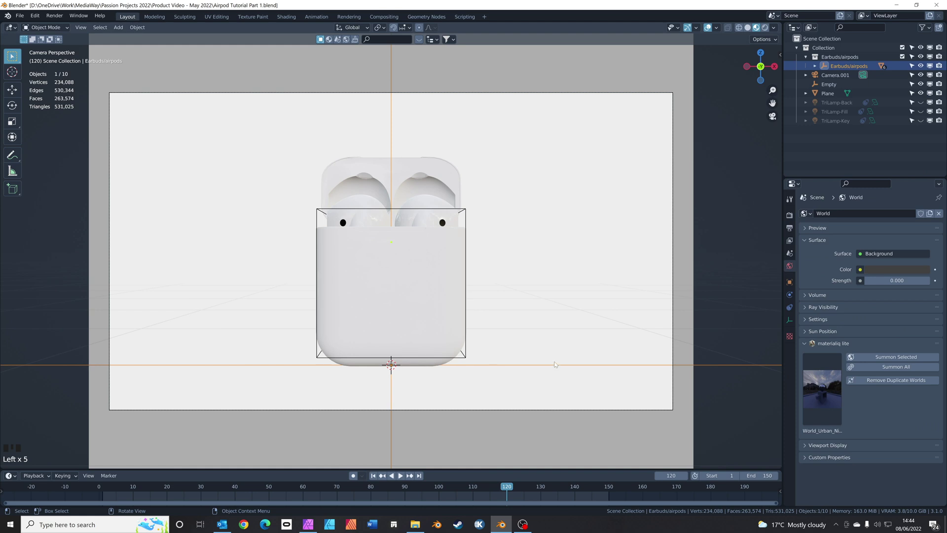
pyautogui.press('g')
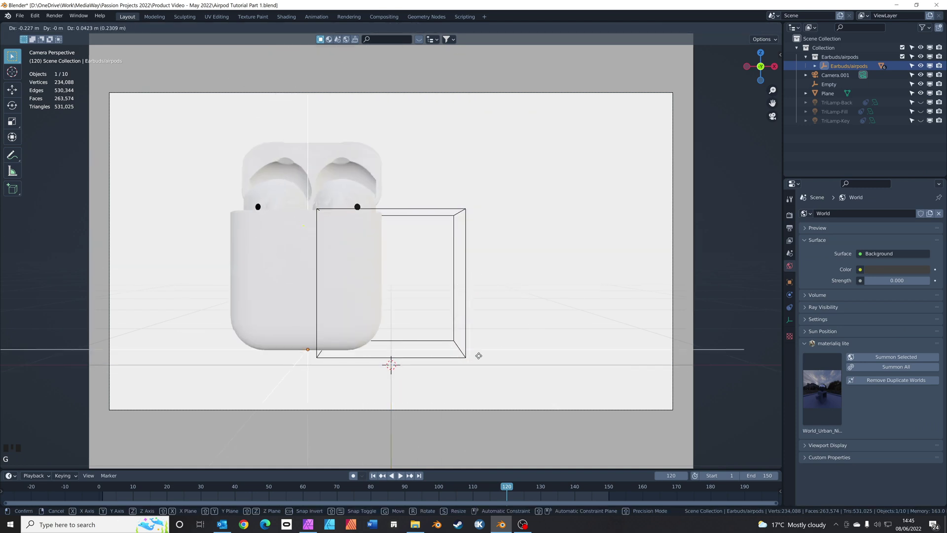
pyautogui.rightClick(521, 310)
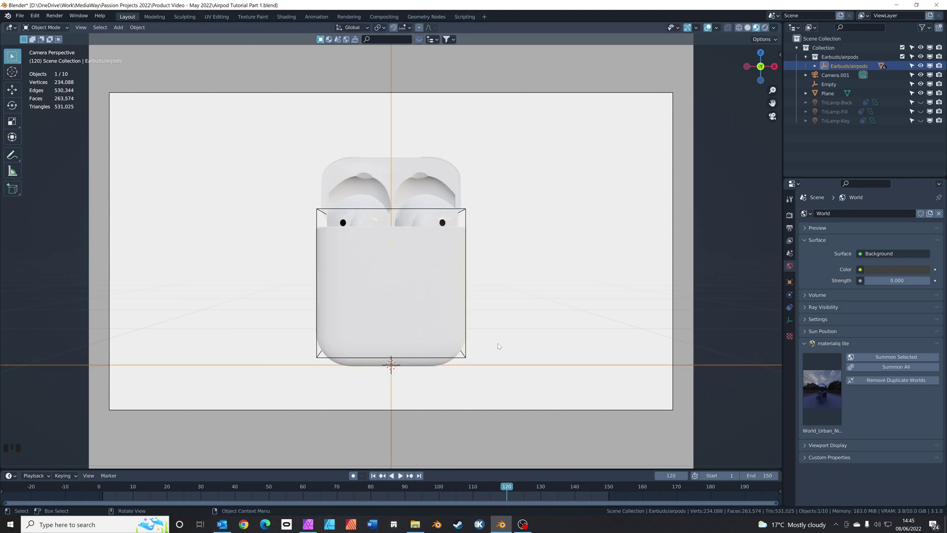
pyautogui.press('i')
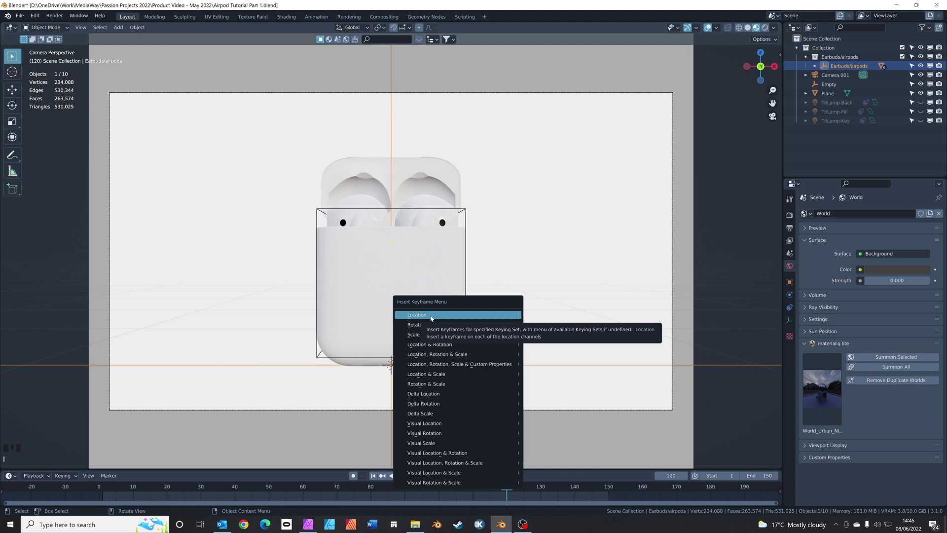
pyautogui.click(451, 345)
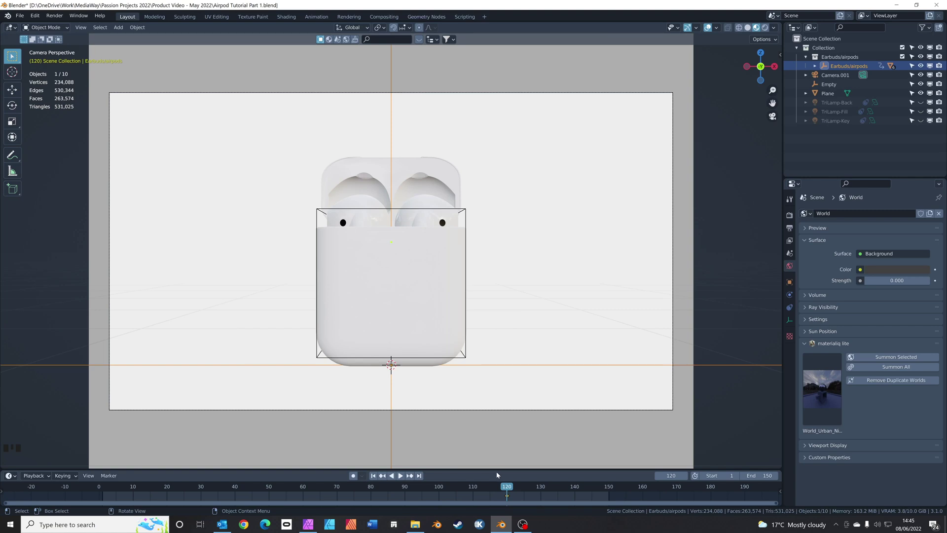
# Insert a Location & Rotation keyframe on each of the two earbuds at frame 120
pyautogui.click(428, 221)
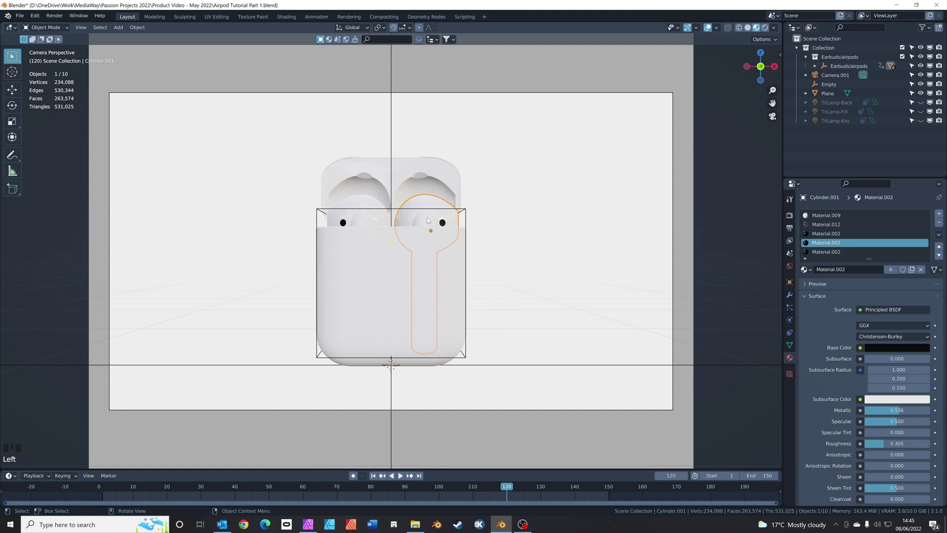
pyautogui.press('i')
pyautogui.click(428, 217)
pyautogui.click(335, 211)
pyautogui.press('i')
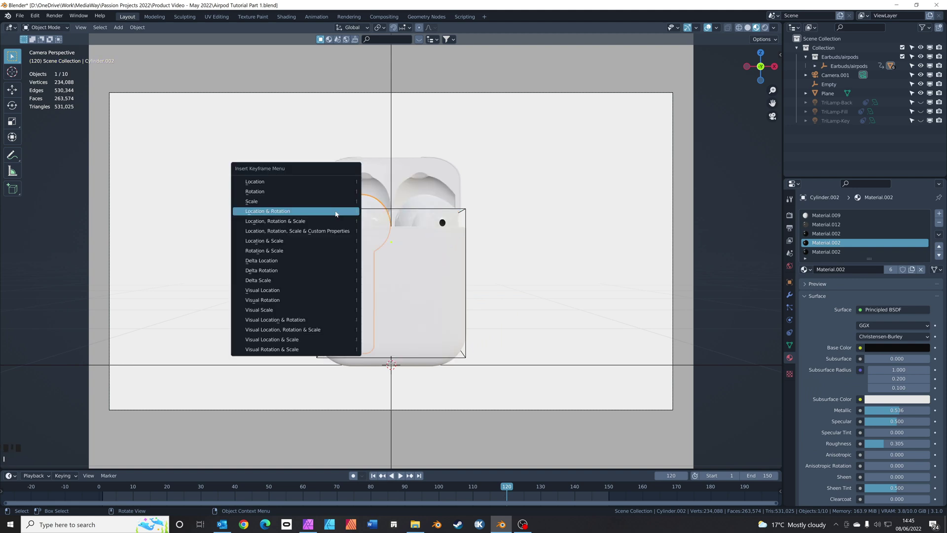
pyautogui.click(335, 212)
# Enlarge the timeline area and keep the current frame at 120
pyautogui.moveTo(511, 468); pyautogui.dragTo(517, 369)
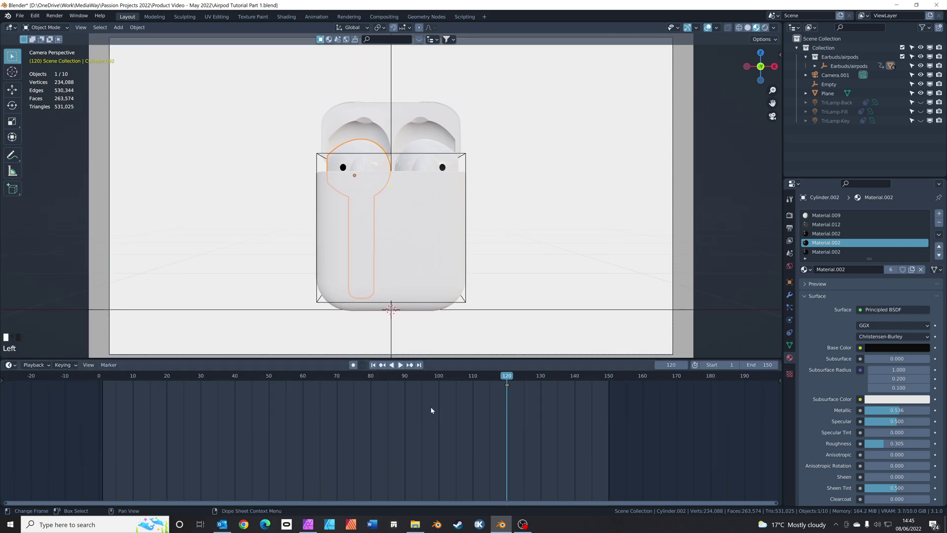
pyautogui.scroll(2, 466, 303)
pyautogui.scroll(-4, 470, 315)
pyautogui.moveTo(479, 296); pyautogui.dragTo(466, 316, button='middle')
pyautogui.click(507, 380)
pyautogui.moveTo(507, 379)
pyautogui.mouseDown()
pyautogui.moveTo(482, 380)
pyautogui.moveTo(507, 381)
pyautogui.mouseUp()
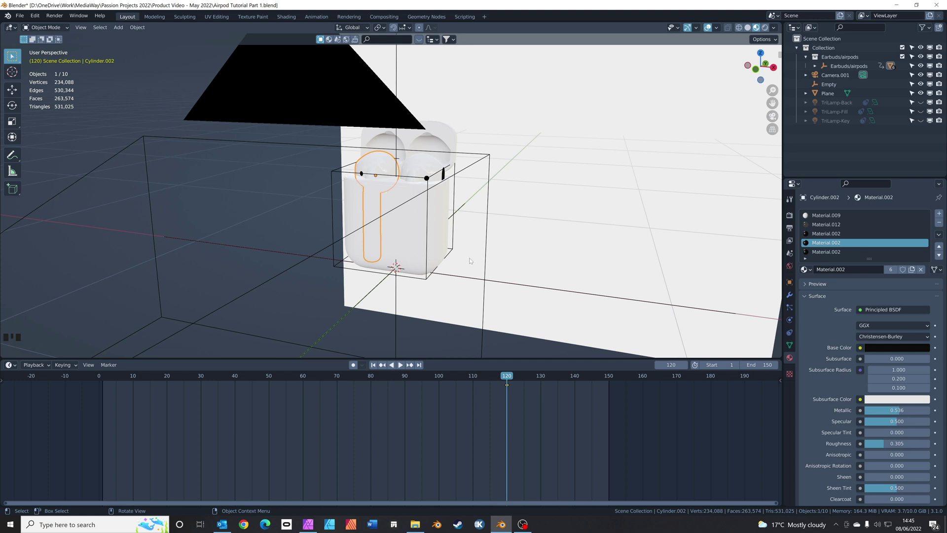
# At frame 95, move the Earbuds/airpods parent down about 0.765 m along global Z and insert a Location & Rotation keyframe
pyautogui.moveTo(435, 385); pyautogui.dragTo(422, 385)
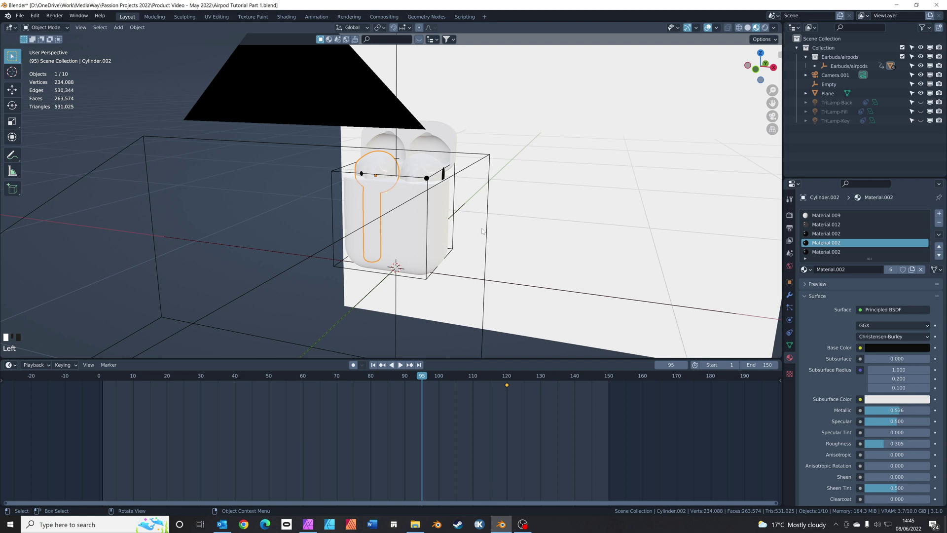
pyautogui.press('KP_0')
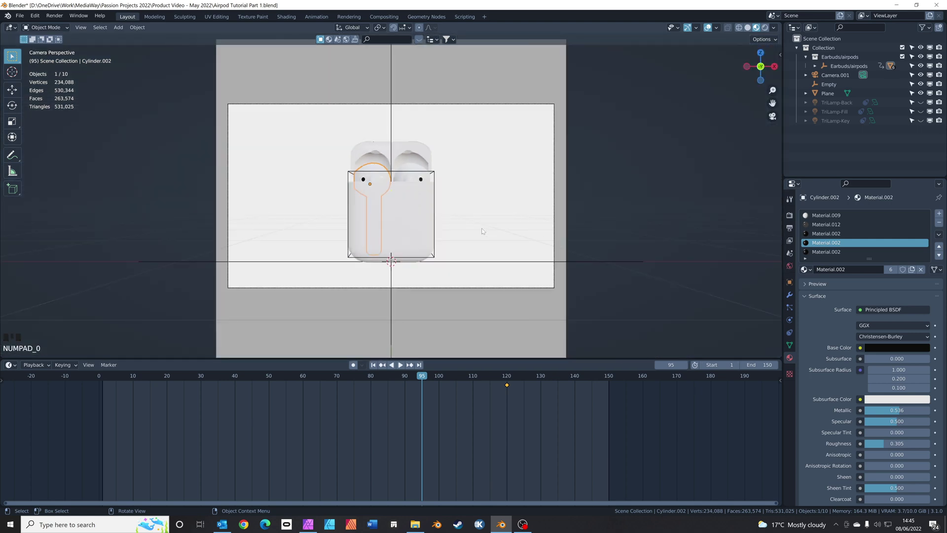
pyautogui.click(497, 262)
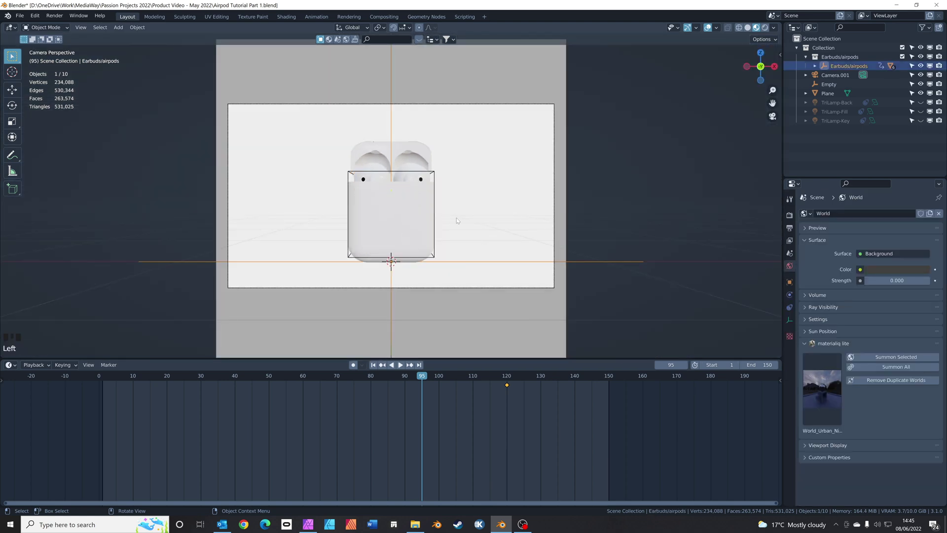
pyautogui.press('g')
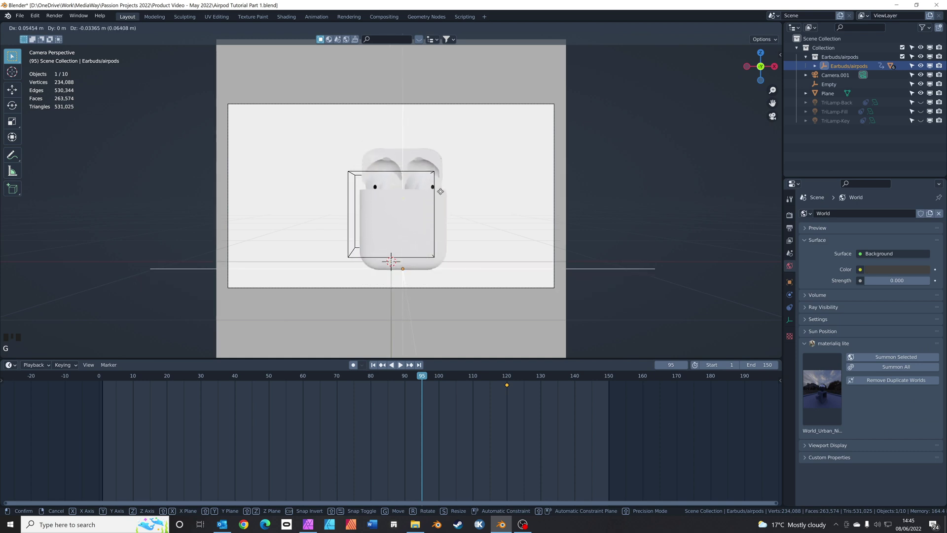
pyautogui.press('z')
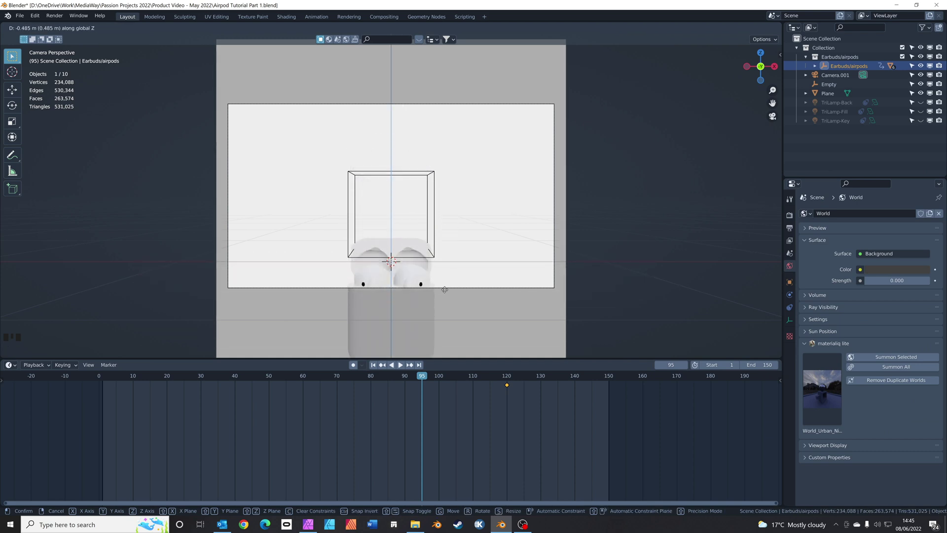
pyautogui.moveTo(443, 336)
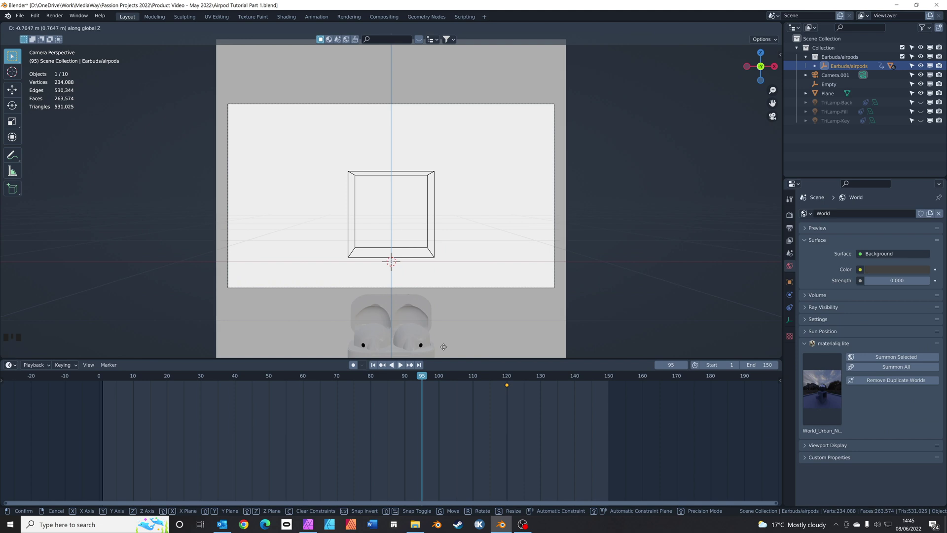
pyautogui.click(444, 350)
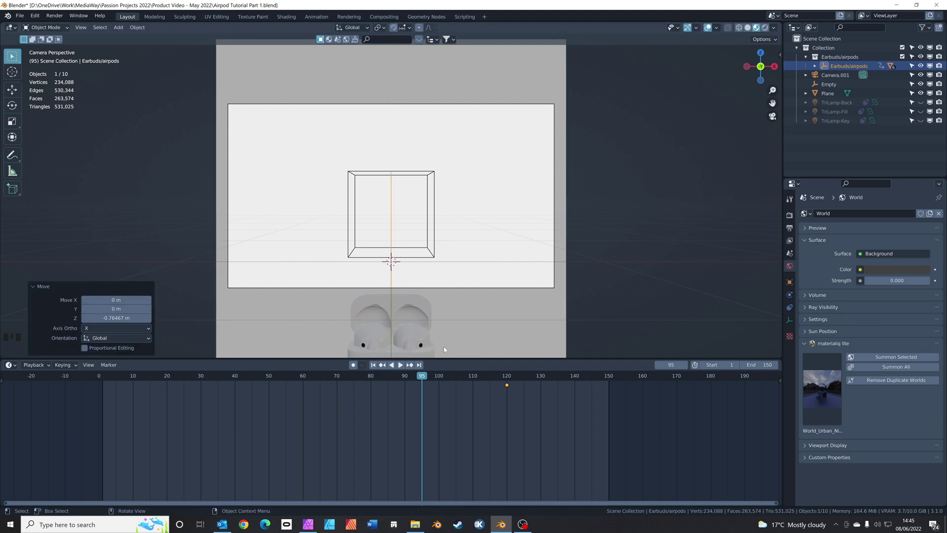
pyautogui.press('i')
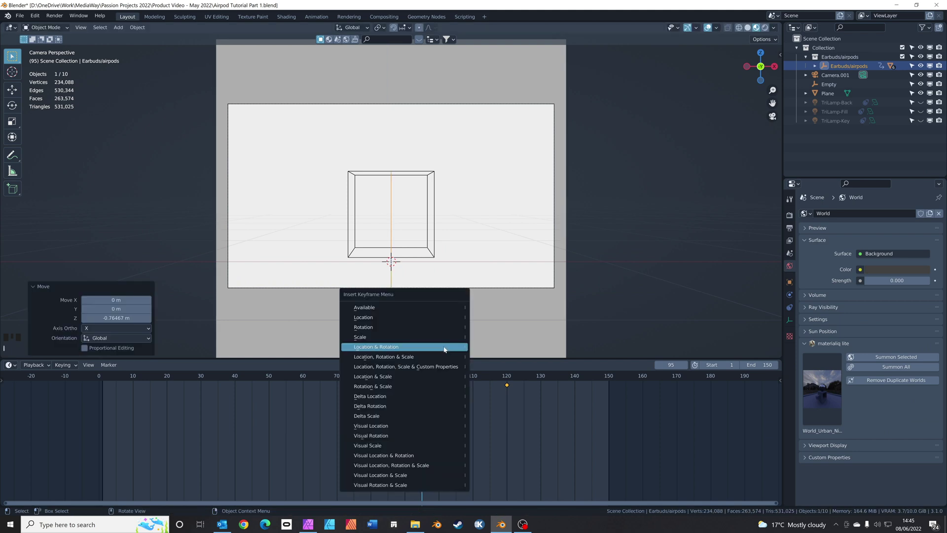
pyautogui.click(444, 347)
# At frame 95, raise both earbuds about 0.859 m along global Z and insert Location & Rotation keyframes for them
pyautogui.click(413, 378)
pyautogui.moveTo(414, 377)
pyautogui.mouseDown()
pyautogui.moveTo(509, 384)
pyautogui.moveTo(422, 384)
pyautogui.mouseUp()
pyautogui.click(373, 340)
pyautogui.keyDown('shift'); pyautogui.click(413, 341); pyautogui.keyUp('shift')
pyautogui.doubleClick(414, 340)
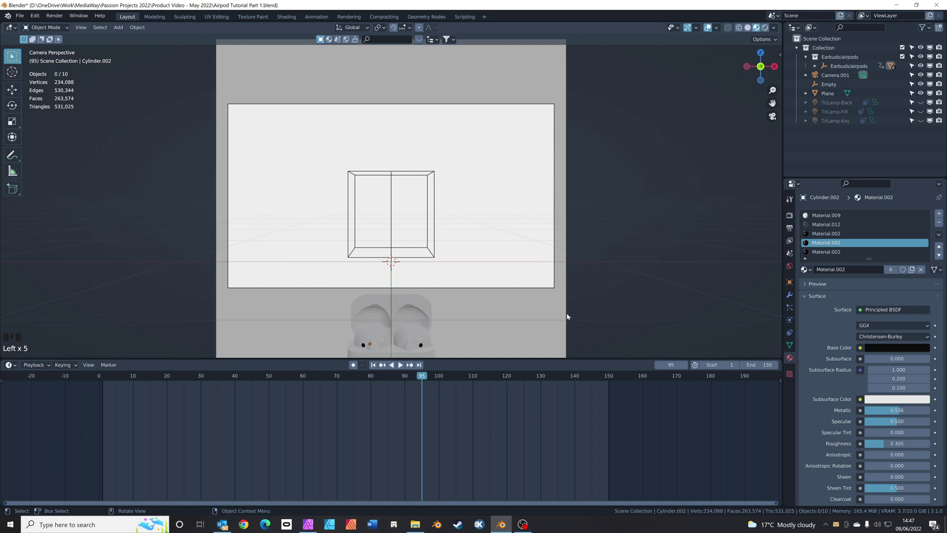
pyautogui.keyDown('shift'); pyautogui.click(375, 334); pyautogui.keyUp('shift')
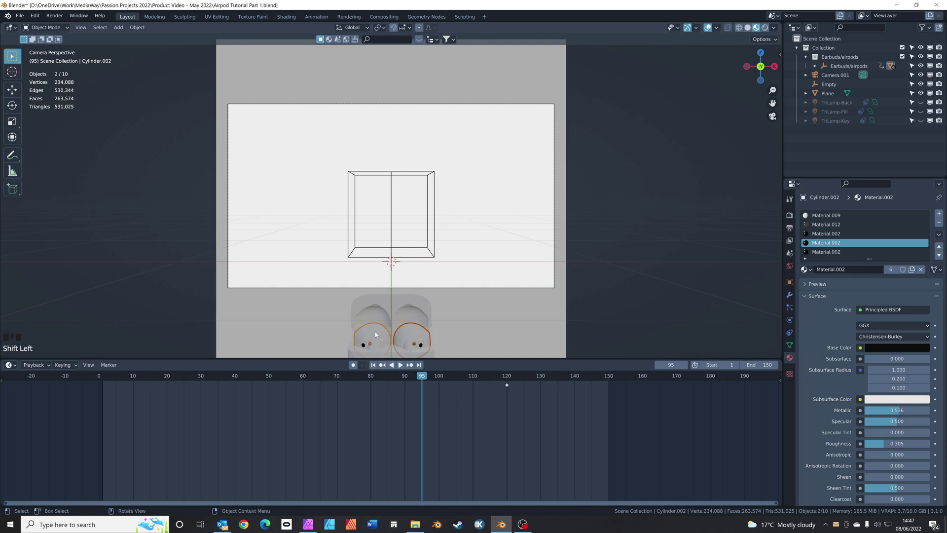
pyautogui.press('g')
pyautogui.press('z')
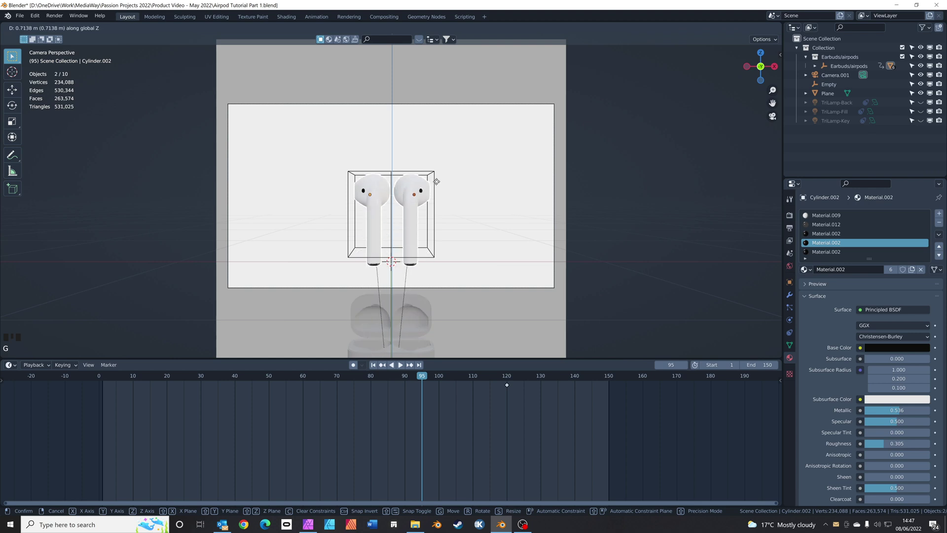
pyautogui.click(442, 151)
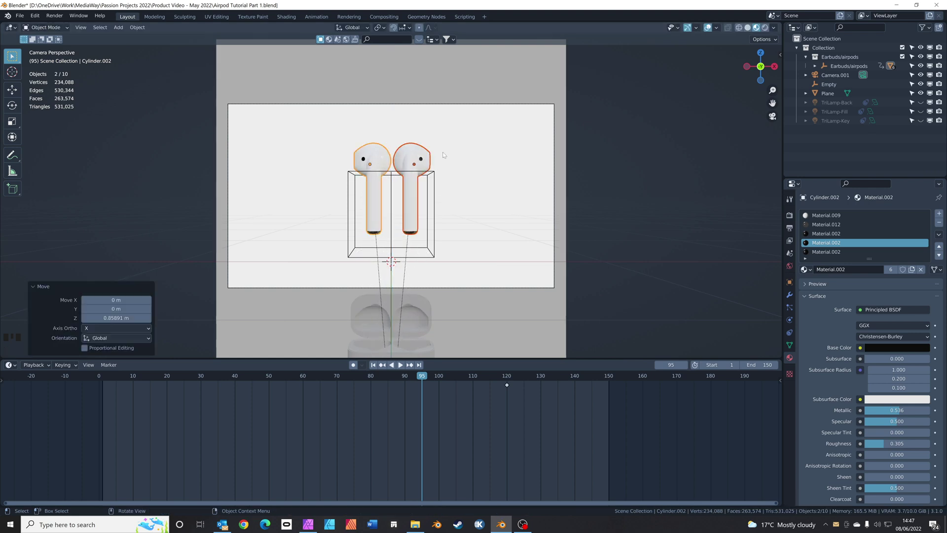
pyautogui.press('i')
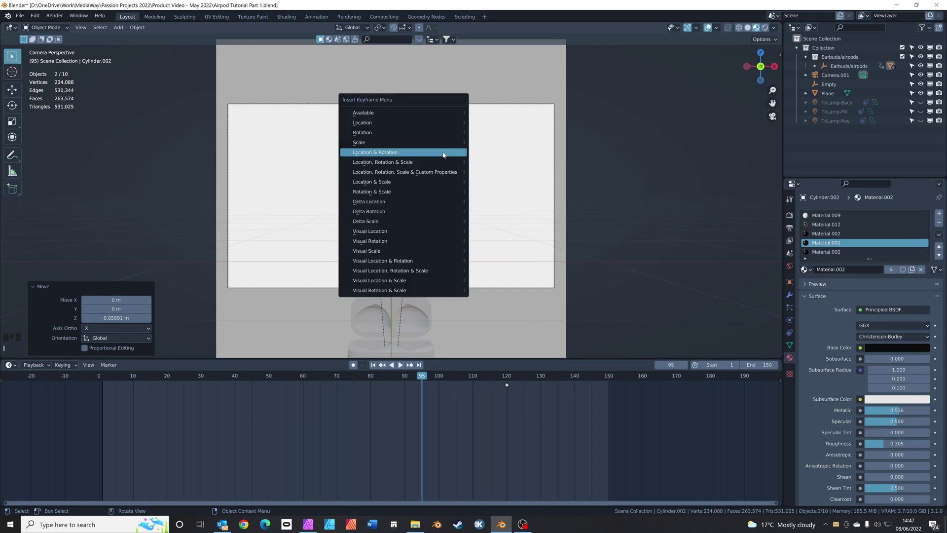
pyautogui.click(443, 153)
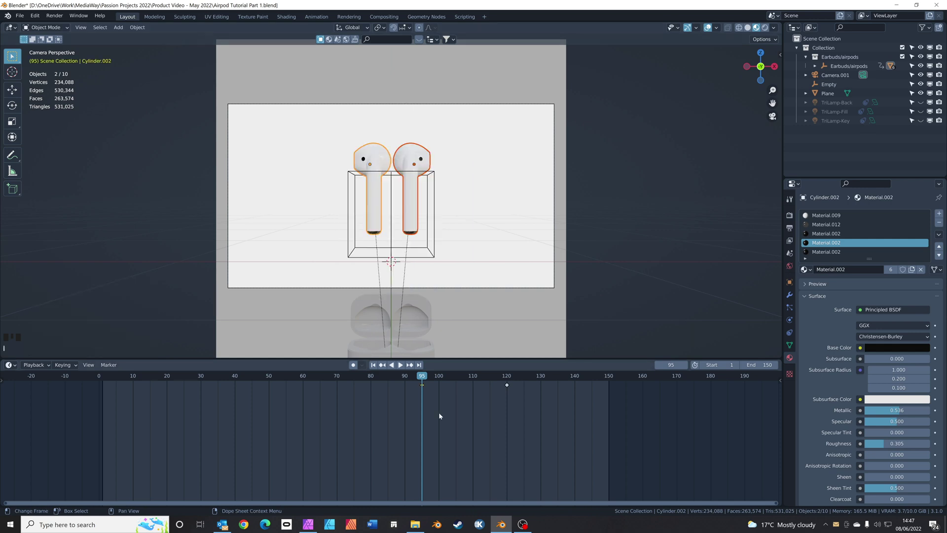
# Insert a single keyframe on the X rotation of the case lid at frame 120
pyautogui.moveTo(423, 376); pyautogui.dragTo(534, 379)
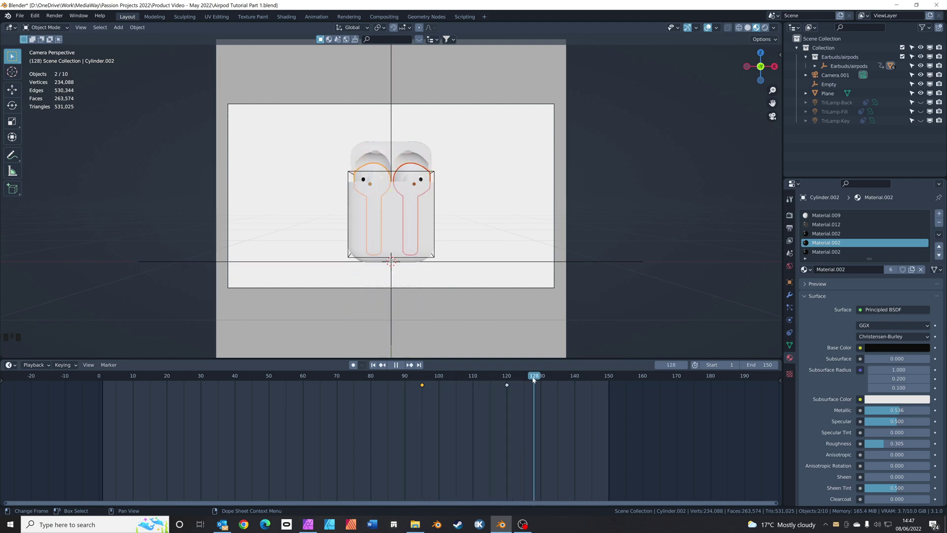
pyautogui.moveTo(531, 380); pyautogui.dragTo(506, 378)
pyautogui.click(417, 156)
pyautogui.moveTo(455, 179); pyautogui.dragTo(451, 211, button='middle')
pyautogui.scroll(3, 451, 211)
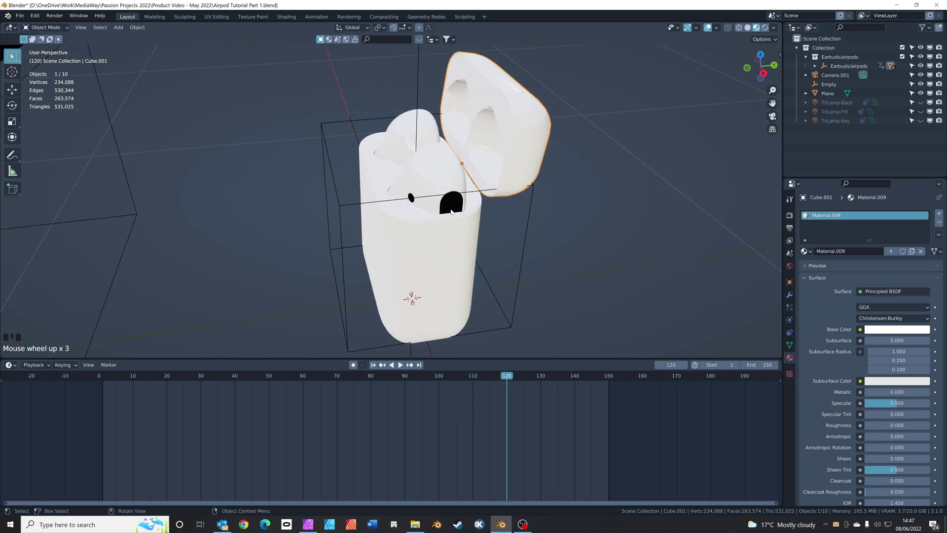
pyautogui.press('n')
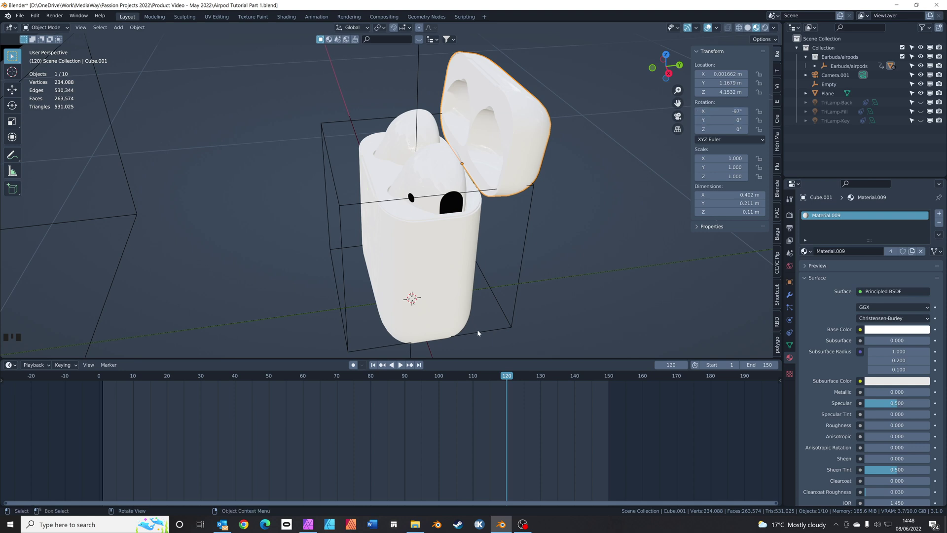
pyautogui.click(513, 378)
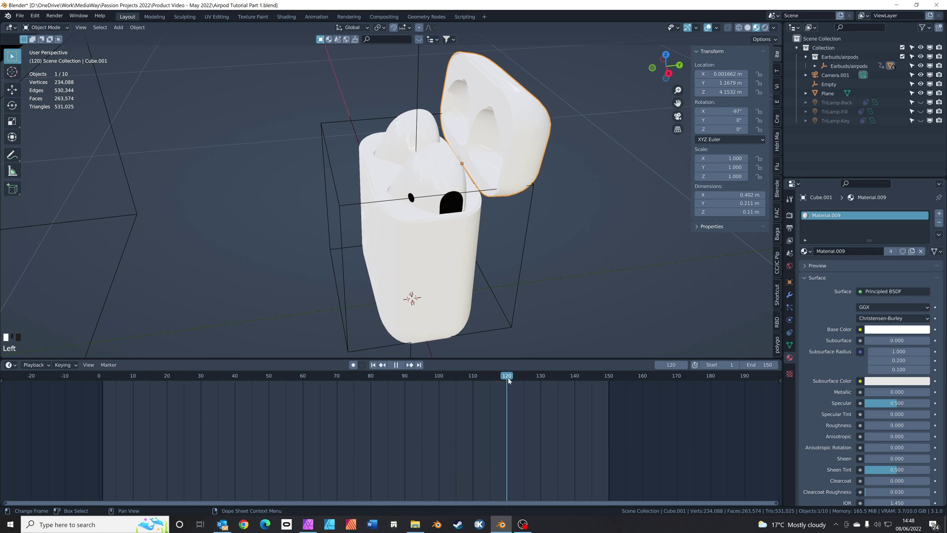
pyautogui.rightClick(721, 112)
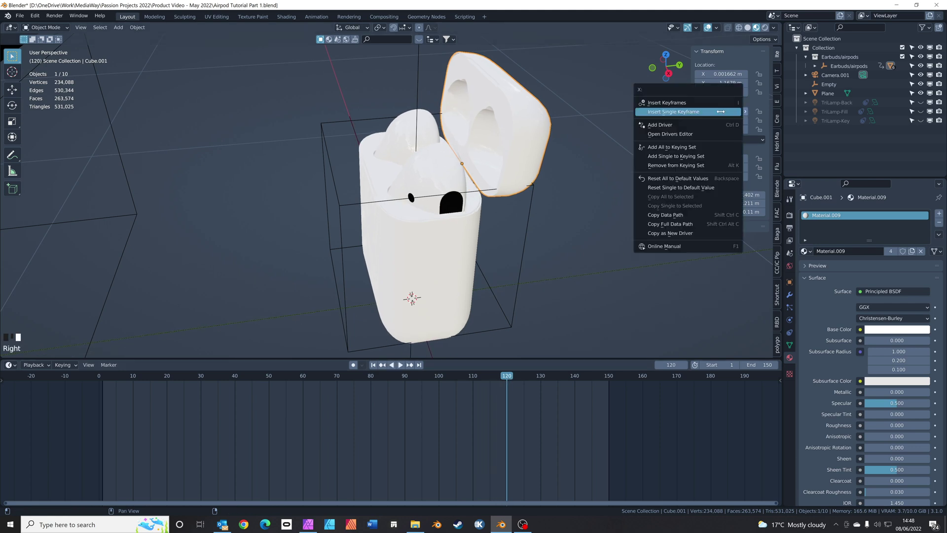
pyautogui.click(695, 113)
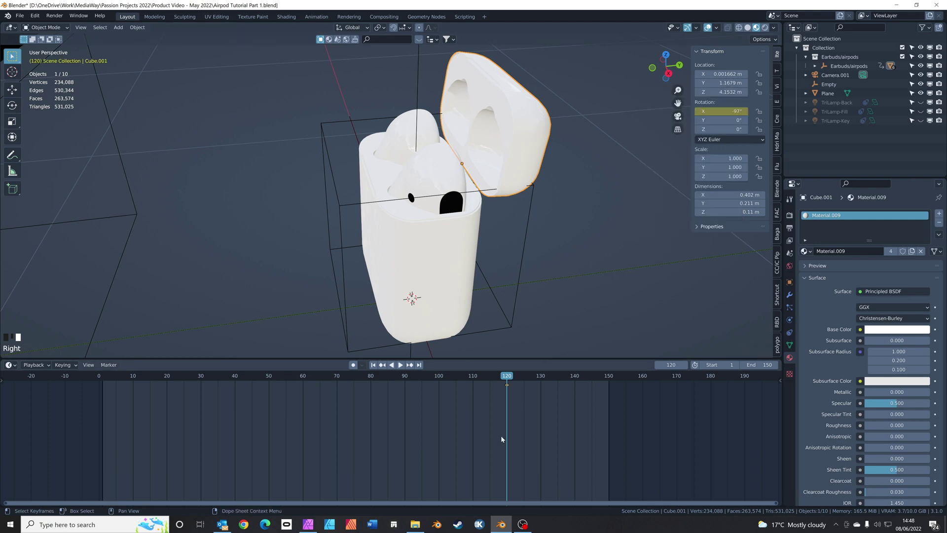
# At frame 135, set the case lid's X rotation to 0° and insert a single keyframe on it
pyautogui.moveTo(507, 379); pyautogui.dragTo(558, 379)
pyautogui.moveTo(729, 111)
pyautogui.mouseDown()
pyautogui.moveTo(714, 111)
pyautogui.moveTo(770, 111)
pyautogui.moveTo(711, 111)
pyautogui.moveTo(777, 111)
pyautogui.moveTo(721, 111)
pyautogui.mouseUp()
pyautogui.click(722, 111)
pyautogui.write('0')
pyautogui.press('Return')
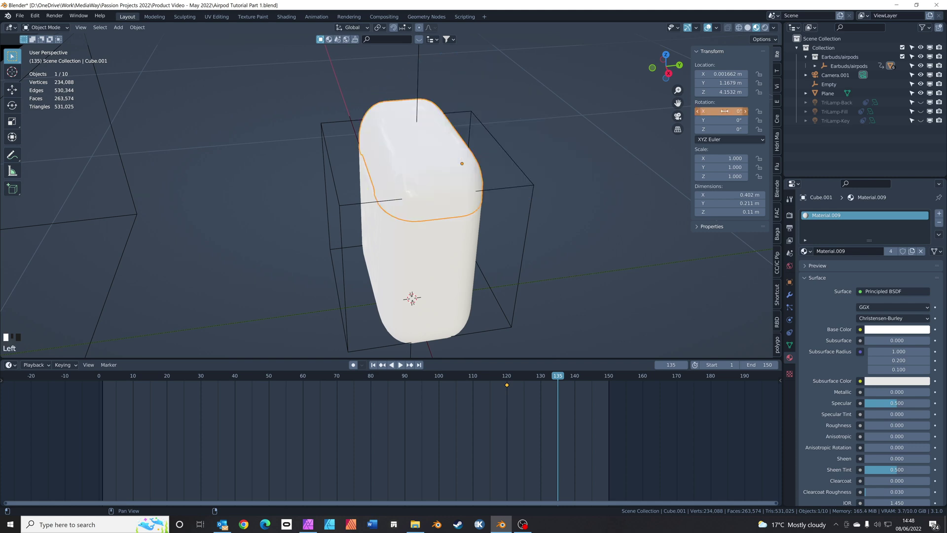
pyautogui.rightClick(724, 111)
pyautogui.rightClick(724, 109)
# Scrub and play the animation around frames 112 to 135 to check the lid closing, including from the camera view
pyautogui.click(562, 394)
pyautogui.click(563, 394)
pyautogui.click(562, 393)
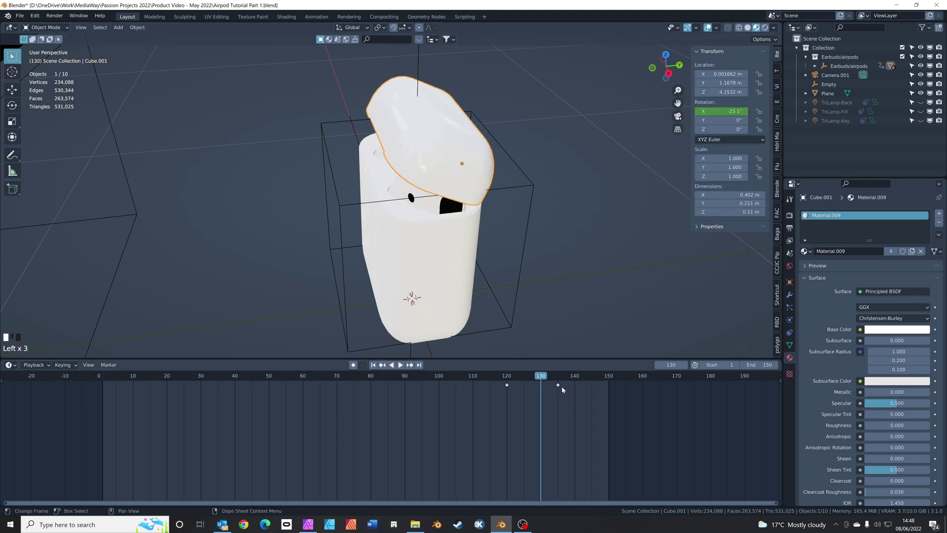
pyautogui.moveTo(532, 378); pyautogui.dragTo(487, 381)
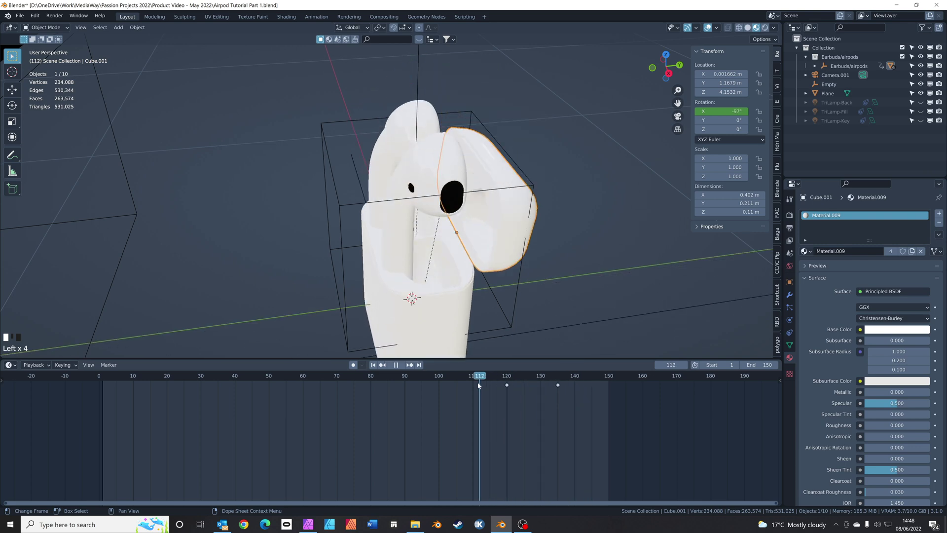
pyautogui.press('space')
pyautogui.press('KP_0')
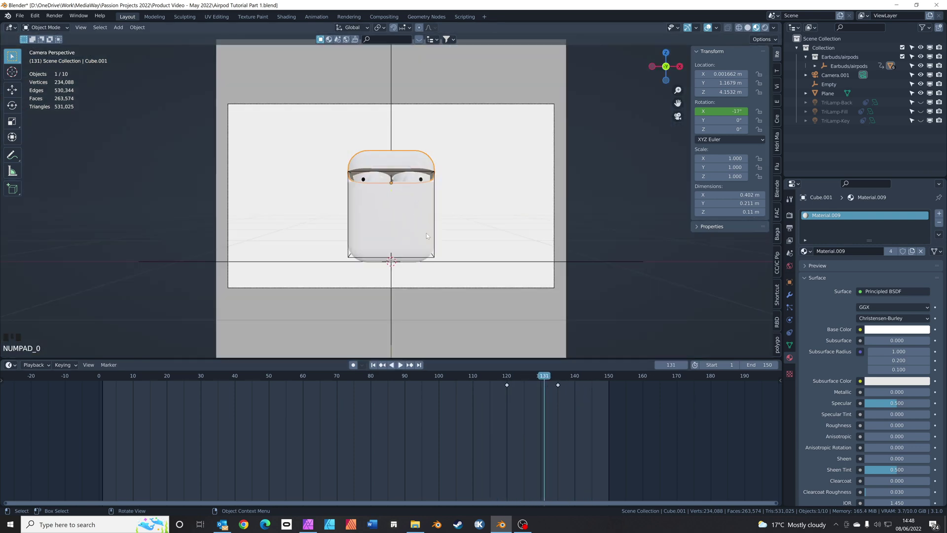
# Insert a keyframe on the focal length of Camera.001 at frame 95
pyautogui.moveTo(525, 377); pyautogui.dragTo(422, 386)
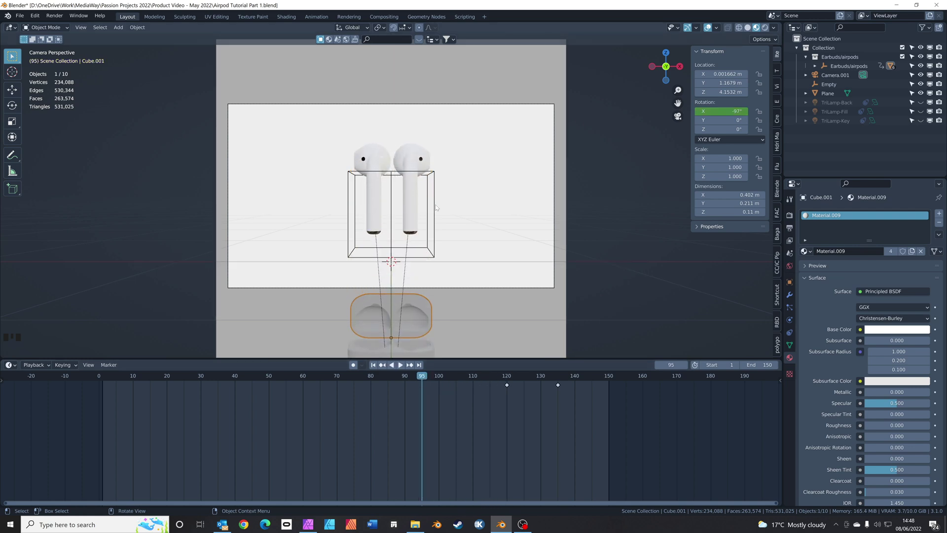
pyautogui.click(834, 76)
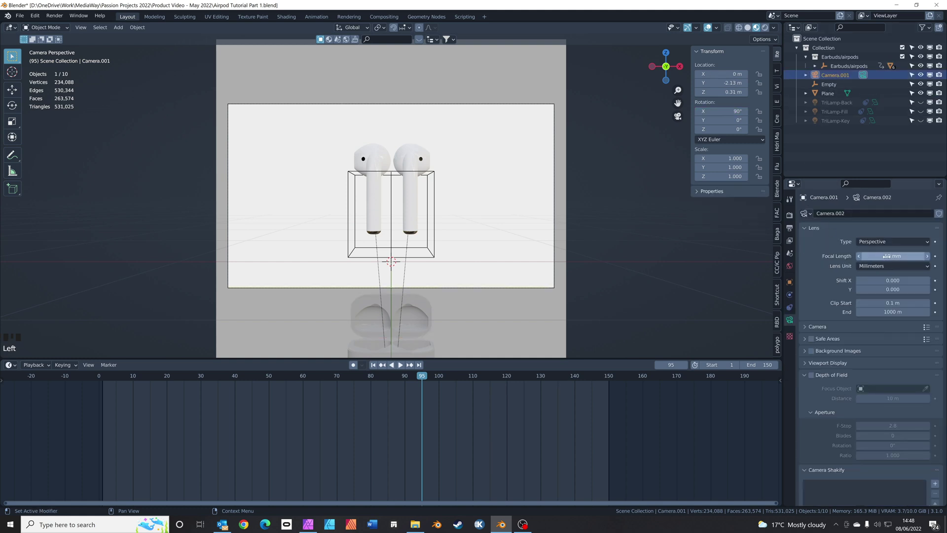
pyautogui.click(935, 257)
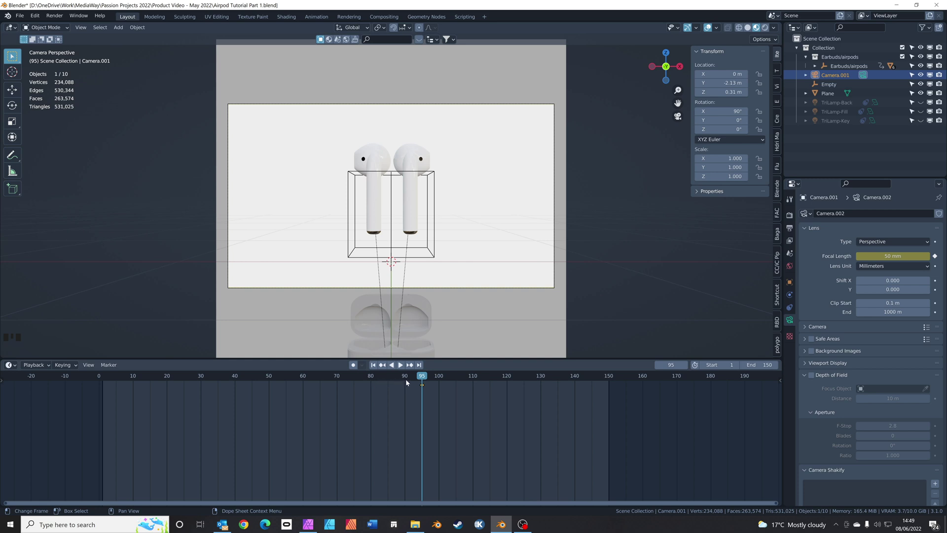
# At frame 60, set the focal length of Camera.001 to 75 mm and keyframe it
pyautogui.click(392, 365)
pyautogui.moveTo(312, 383); pyautogui.dragTo(302, 383)
pyautogui.press('space')
pyautogui.moveTo(886, 259); pyautogui.dragTo(912, 259)
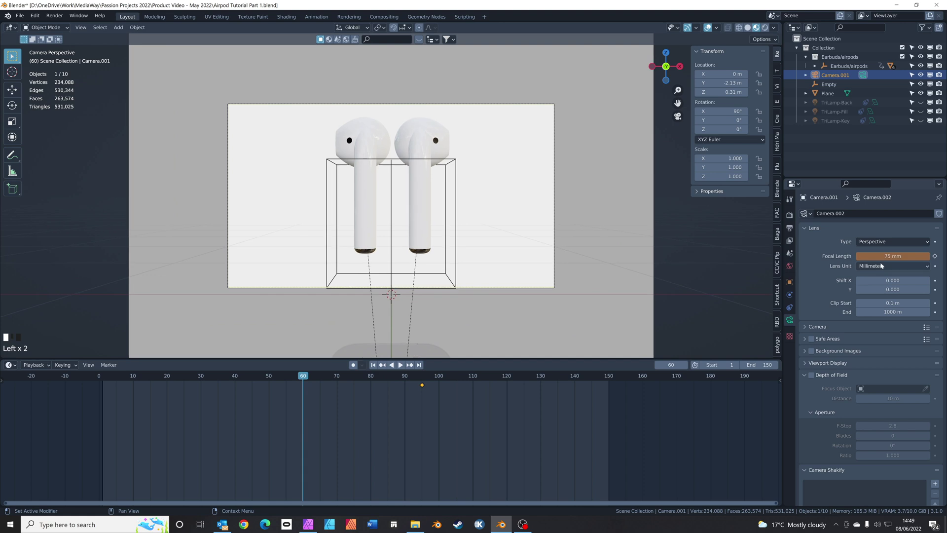
pyautogui.click(936, 257)
# At frame 1, raise both earbuds about 0.474 m along global Z and insert a Location & Rotation keyframe
pyautogui.moveTo(303, 379); pyautogui.dragTo(238, 400)
pyautogui.press('Left')
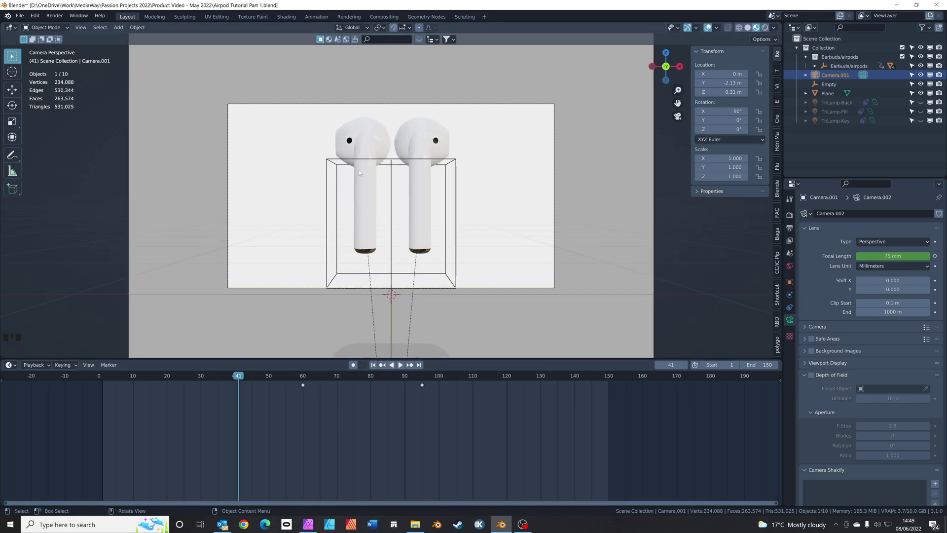
pyautogui.click(357, 168)
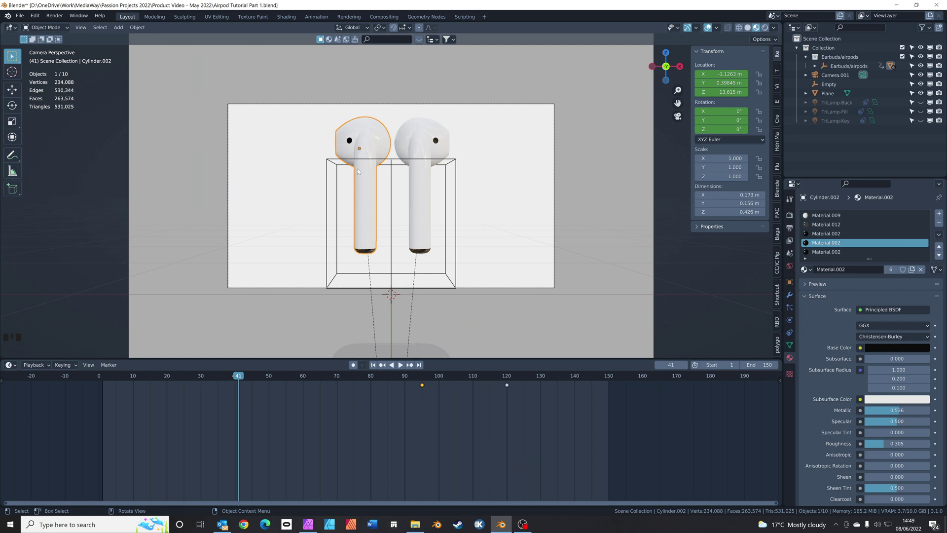
pyautogui.hotkey('shift', 'Left')
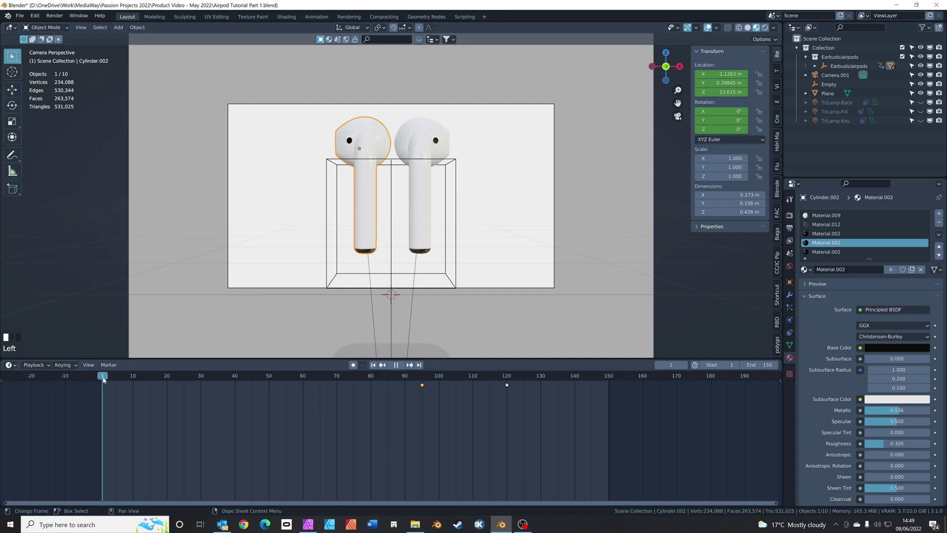
pyautogui.click(429, 136)
pyautogui.keyDown('shift'); pyautogui.click(360, 182); pyautogui.keyUp('shift')
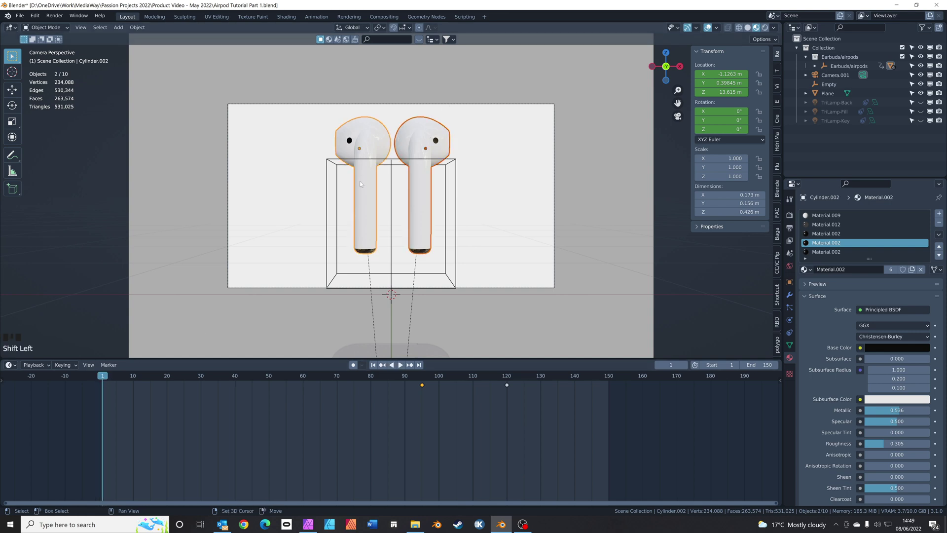
pyautogui.press('g')
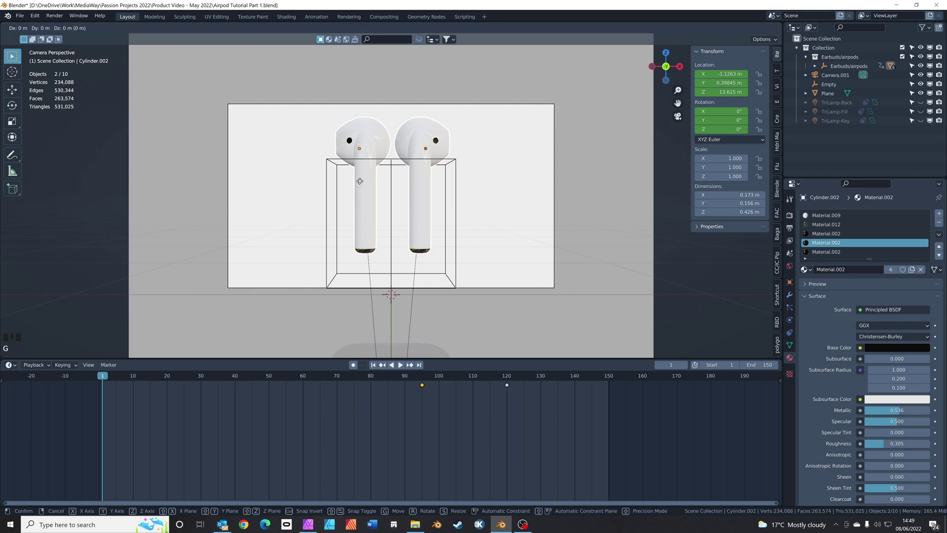
pyautogui.press('z')
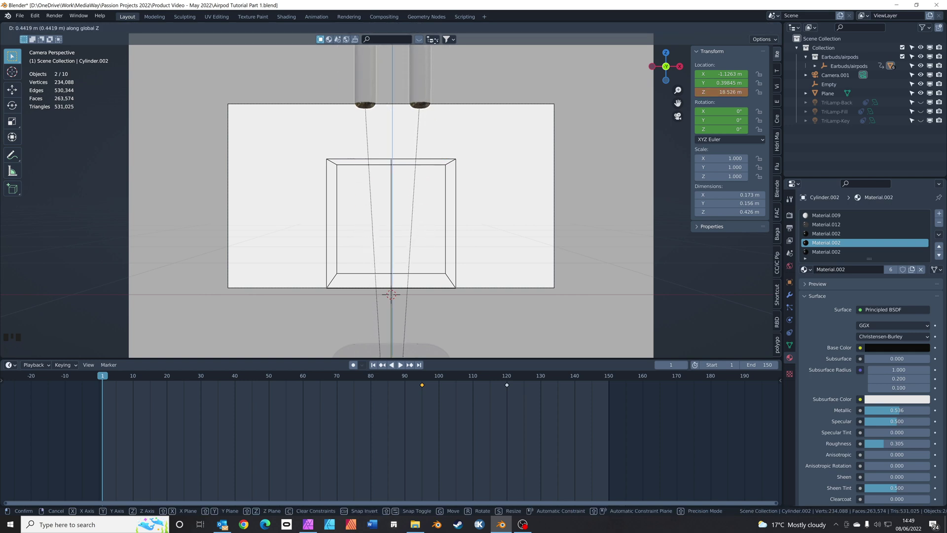
pyautogui.click(434, 356)
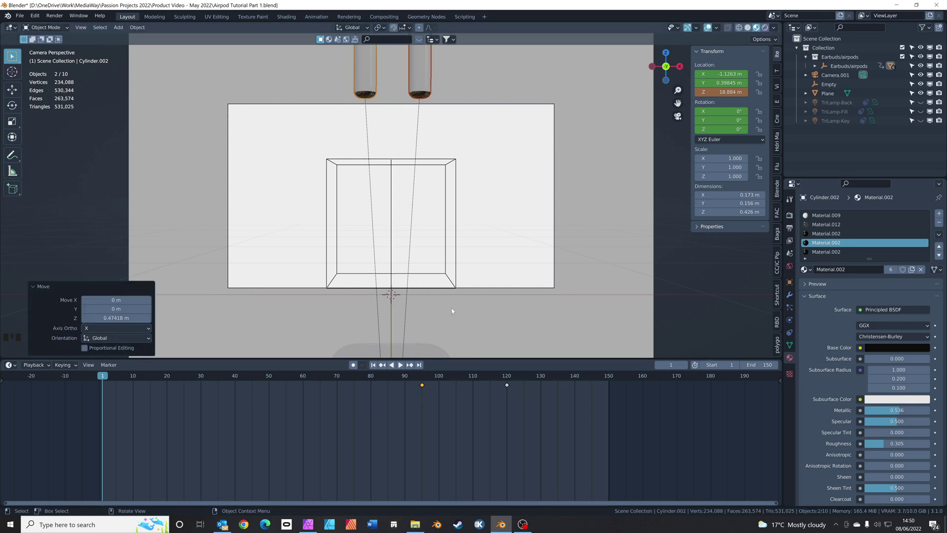
pyautogui.press('i')
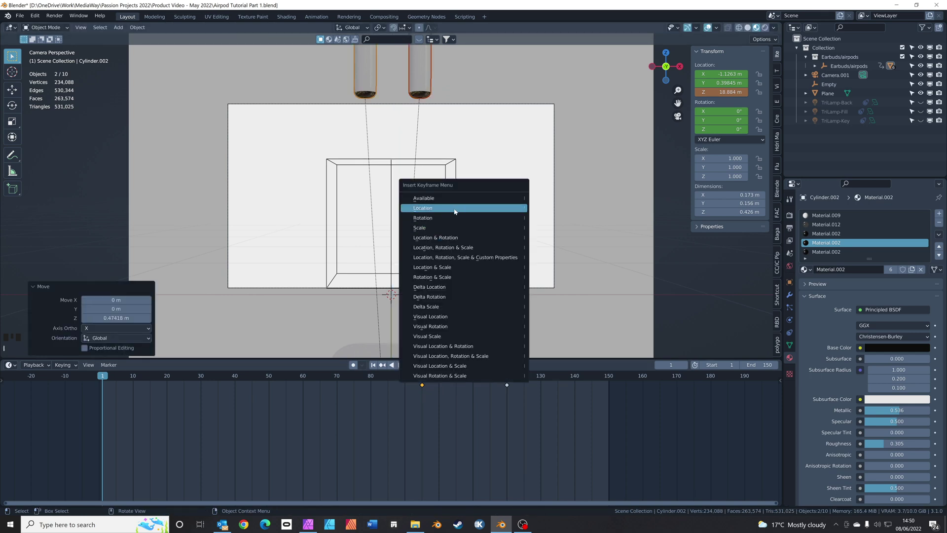
pyautogui.click(451, 238)
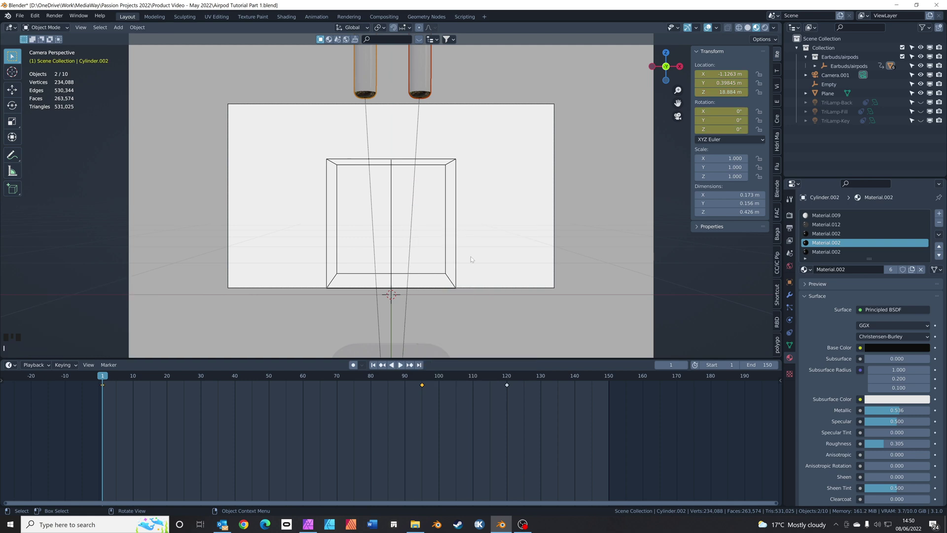
# Switch the viewport to rendered shading and unhide the TriLamp-Back, TriLamp-Fill and TriLamp-Key lights
pyautogui.click(427, 90)
pyautogui.moveTo(428, 89); pyautogui.dragTo(414, 156, button='middle')
pyautogui.scroll(-2, 414, 149)
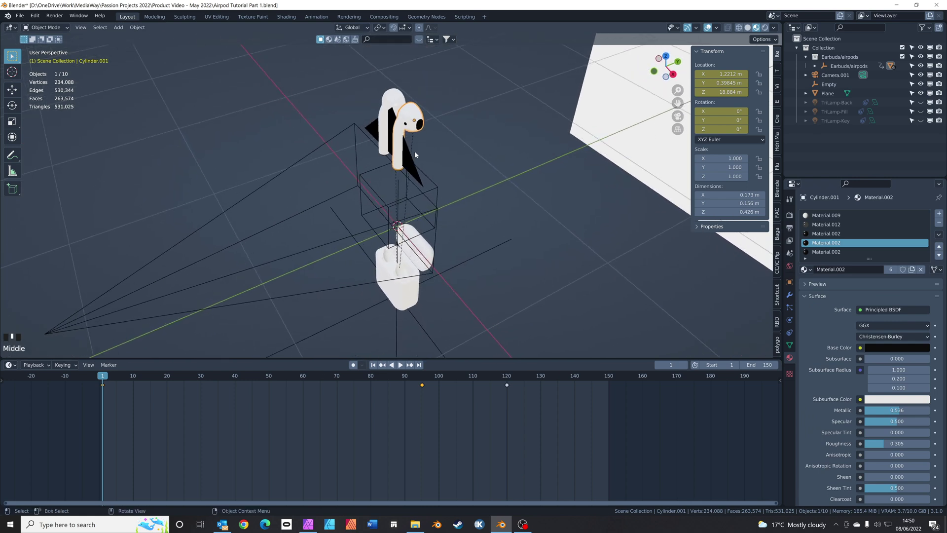
pyautogui.scroll(2, 415, 150)
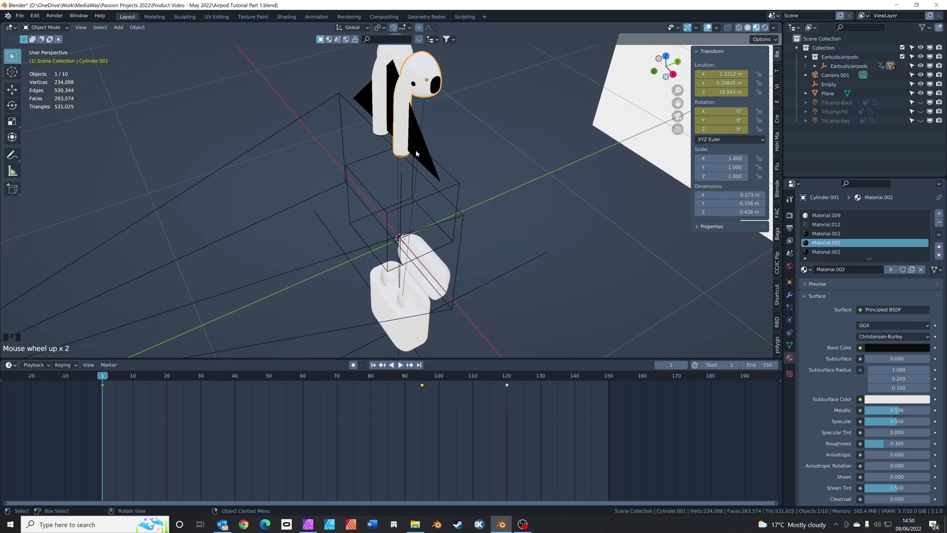
pyautogui.click(764, 29)
pyautogui.moveTo(471, 180)
pyautogui.mouseDown(button='middle')
pyautogui.moveTo(498, 197)
pyautogui.moveTo(471, 194)
pyautogui.moveTo(478, 189)
pyautogui.mouseUp(button='middle')
pyautogui.click(921, 112)
pyautogui.click(921, 102)
pyautogui.click(920, 120)
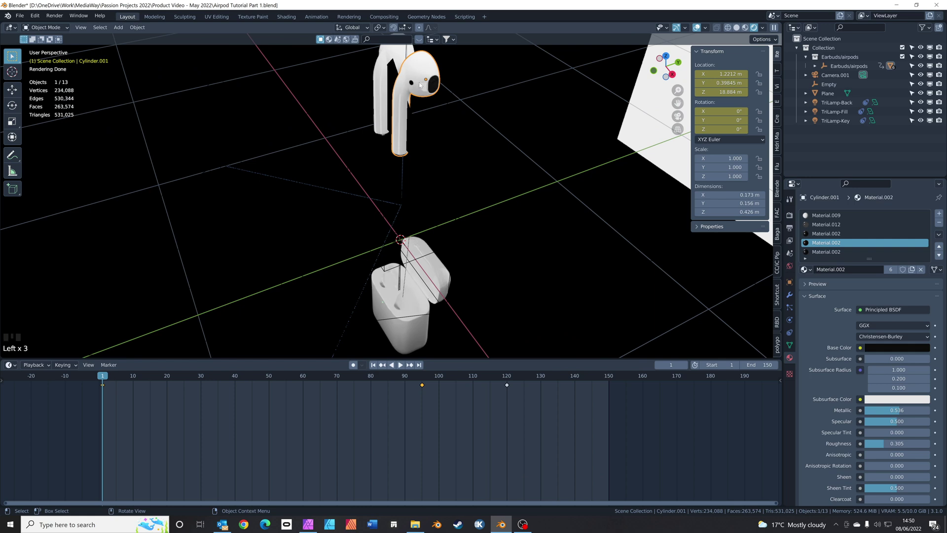
# Offset the earbuds along global Y at frame 1, moving Cylinder.001 about -0.263 m and Cylinder.002 about 0.298 m
pyautogui.press('g')
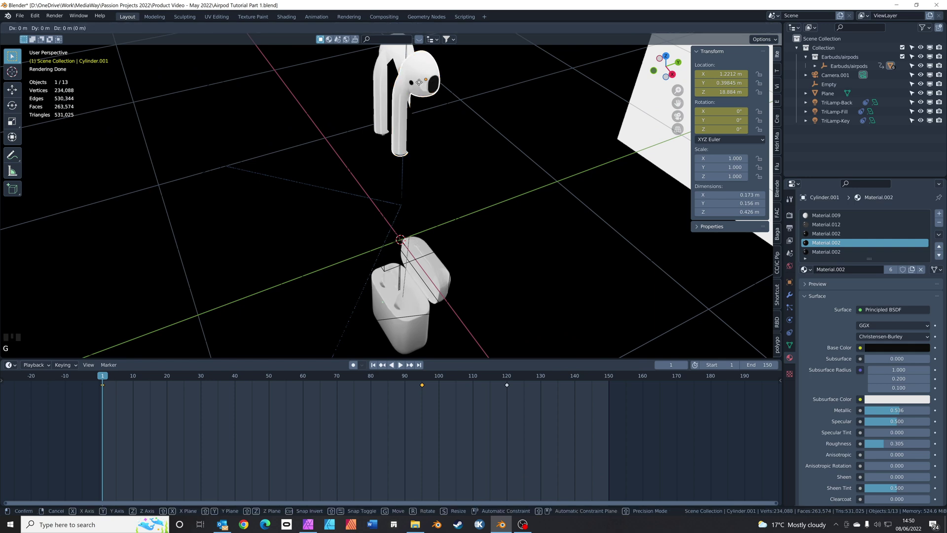
pyautogui.press('y')
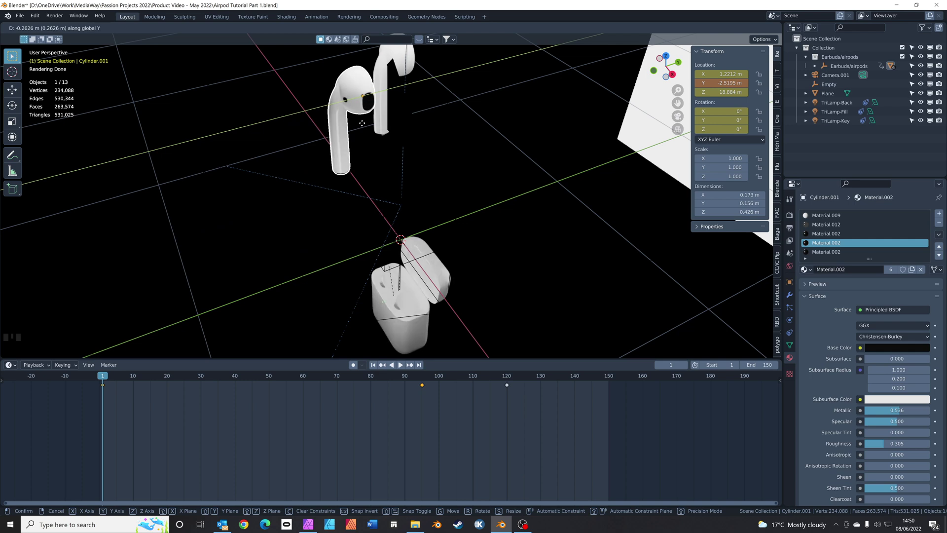
pyautogui.click(362, 123)
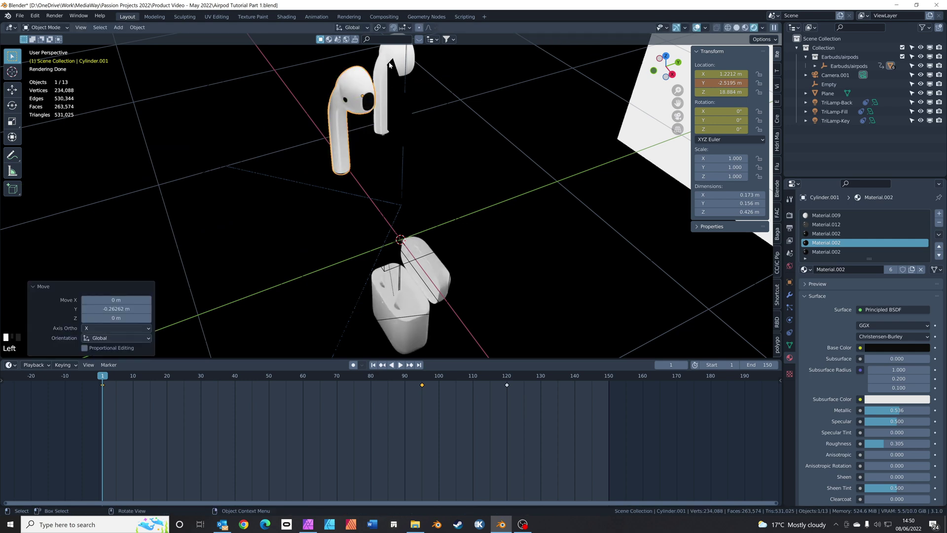
pyautogui.click(415, 60)
pyautogui.click(413, 61)
pyautogui.moveTo(440, 120); pyautogui.dragTo(428, 139, button='middle')
pyautogui.press('g')
pyautogui.press('y')
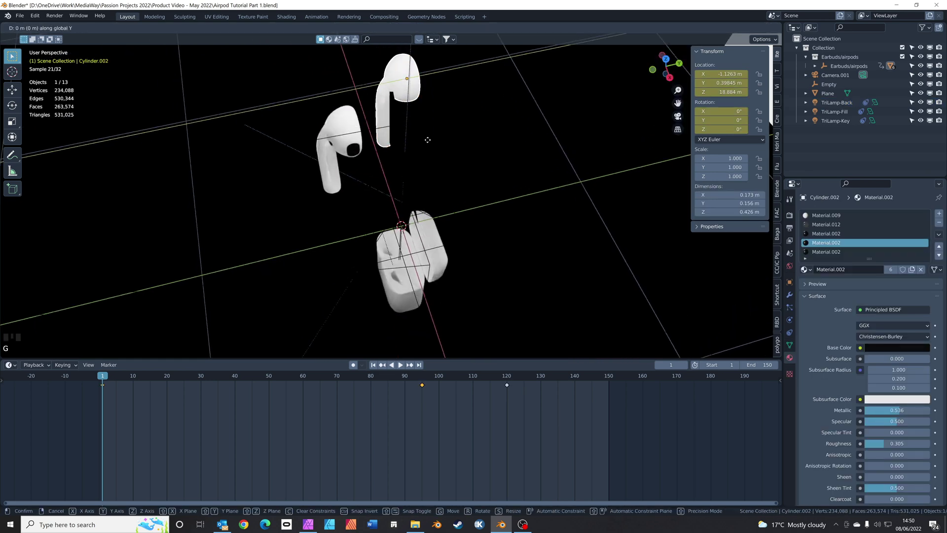
pyautogui.click(503, 130)
pyautogui.moveTo(344, 176); pyautogui.dragTo(430, 173, button='middle')
# In camera view, spread the earbuds along global X, moving Cylinder.002 about -0.183 m and Cylinder.001 about 0.102 m
pyautogui.press('KP_0')
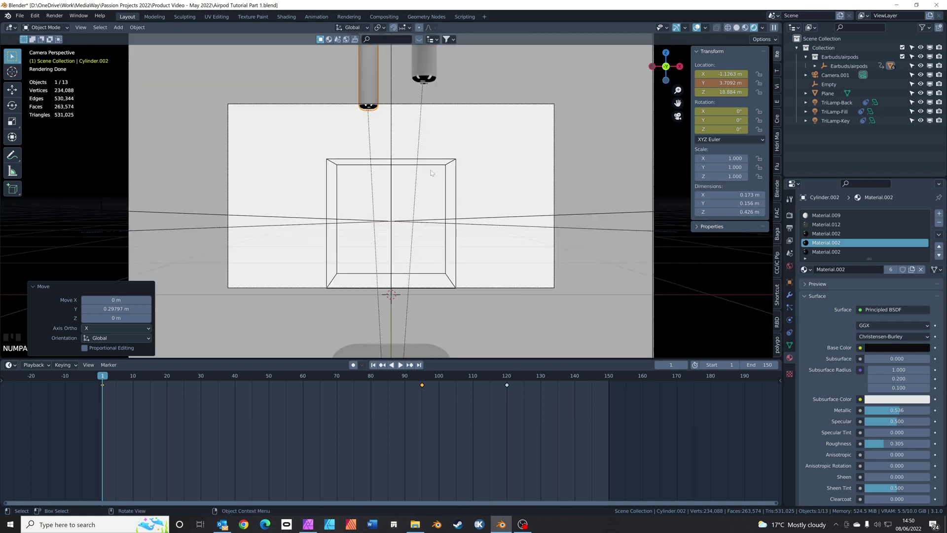
pyautogui.click(388, 95)
pyautogui.click(377, 88)
pyautogui.press('g')
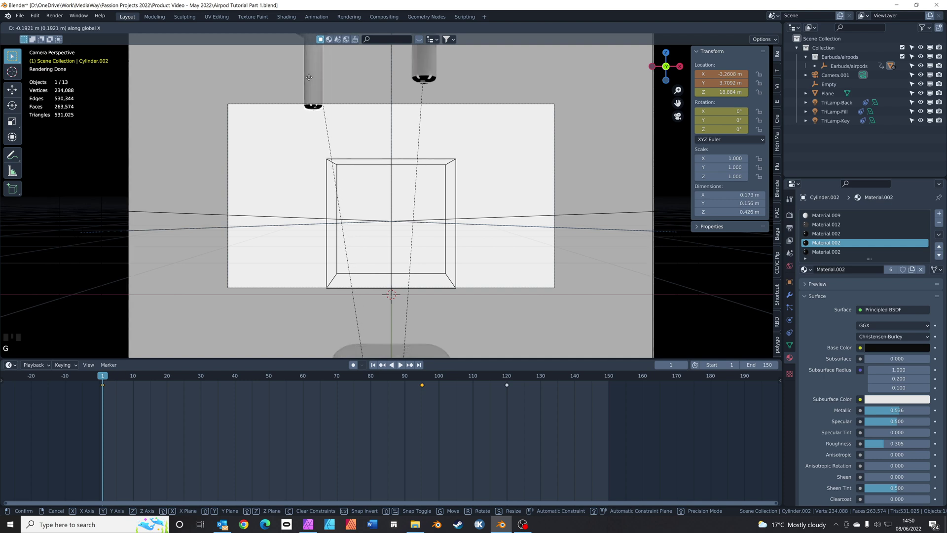
pyautogui.click(311, 78)
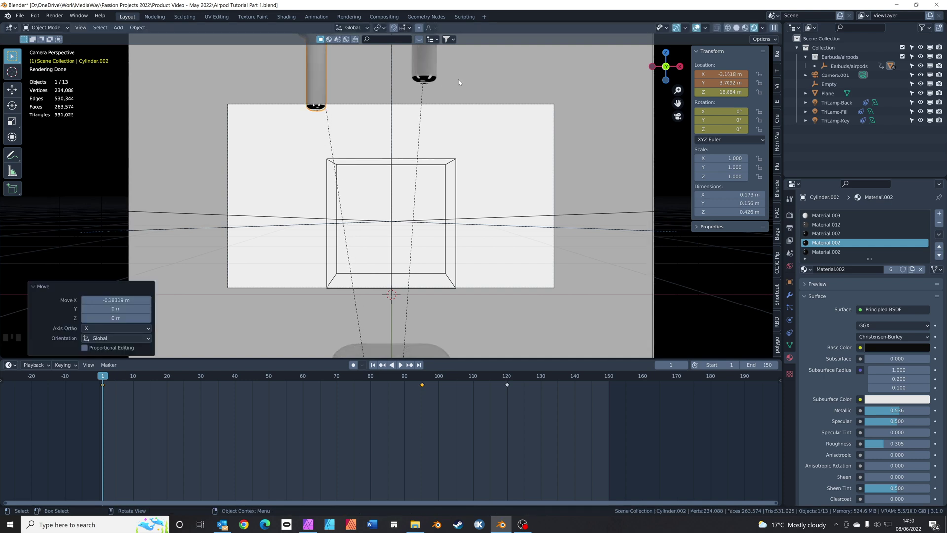
pyautogui.click(431, 68)
pyautogui.press('g')
pyautogui.press('x')
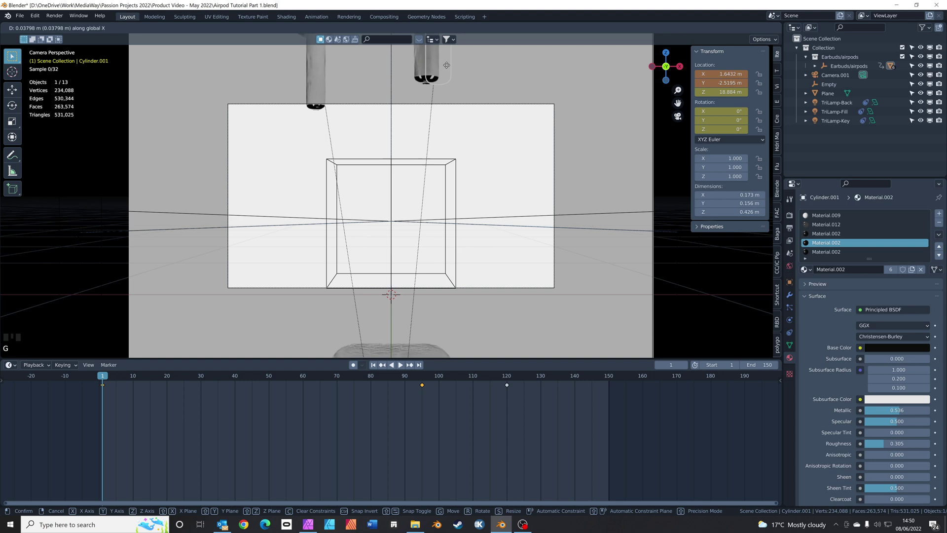
pyautogui.click(466, 67)
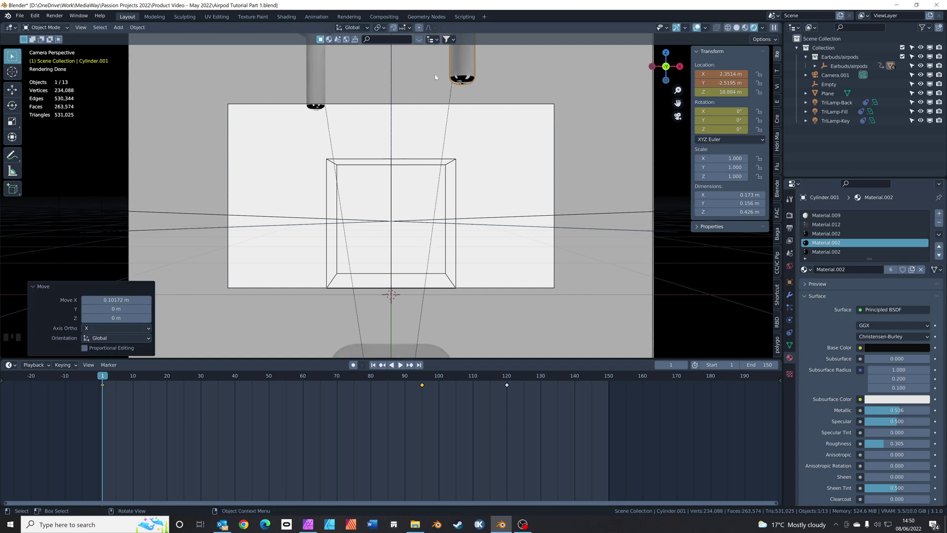
# At frame 1, raise Cylinder.002 about 0.051 m along global Z and insert a Location & Rotation keyframe for both earbuds
pyautogui.click(324, 90)
pyautogui.press('g')
pyautogui.press('z')
pyautogui.click(328, 73)
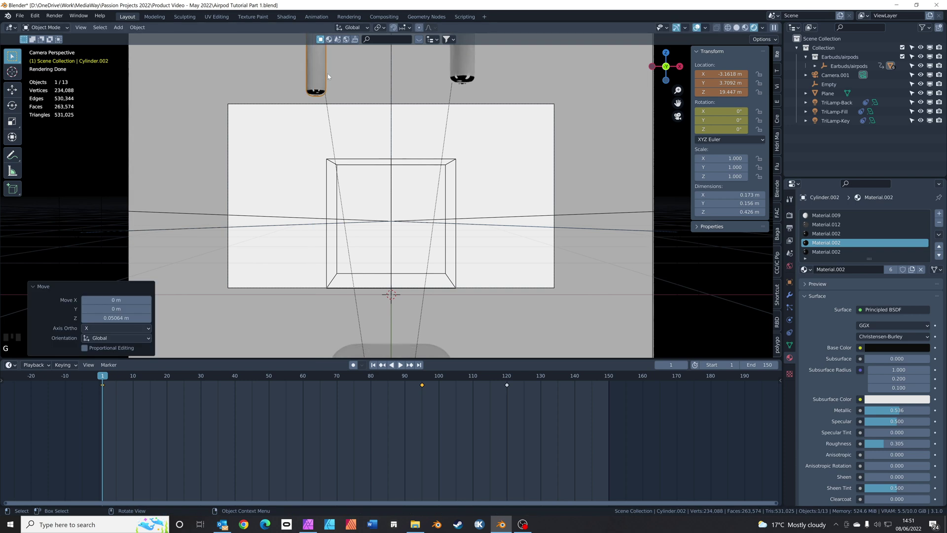
pyautogui.keyDown('shift'); pyautogui.click(462, 73); pyautogui.keyUp('shift')
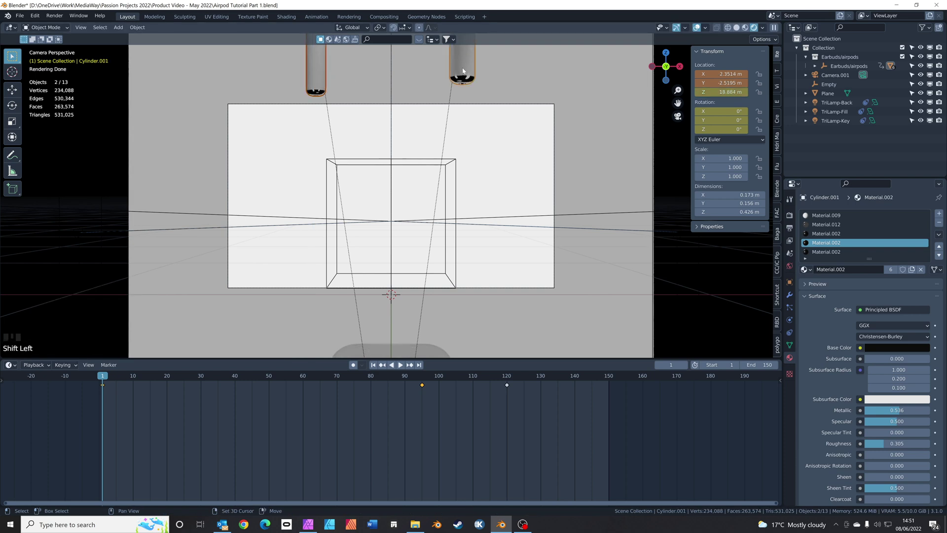
pyautogui.press('i')
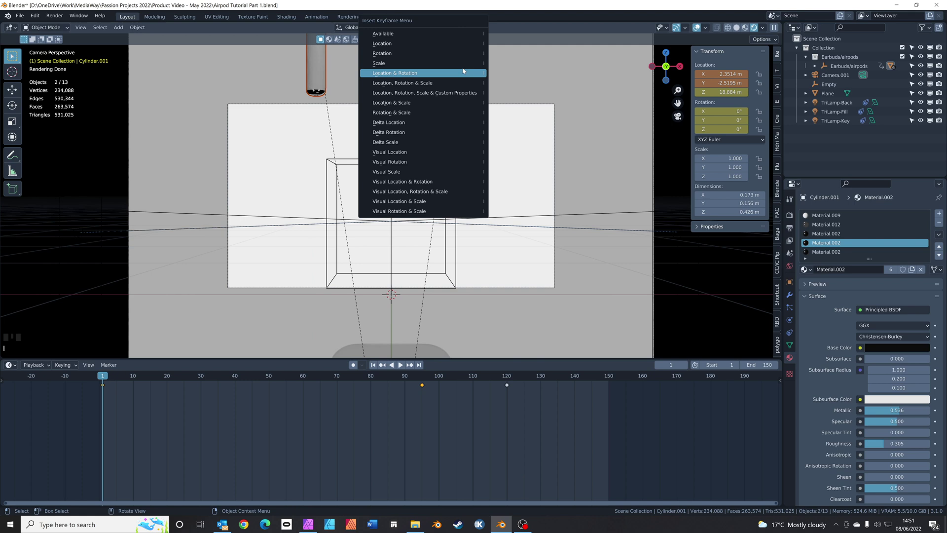
pyautogui.click(449, 73)
# At frame 30, lower both earbuds about 0.495 m along global Z and insert a Location & Rotation keyframe
pyautogui.click(105, 378)
pyautogui.moveTo(118, 378); pyautogui.dragTo(201, 378)
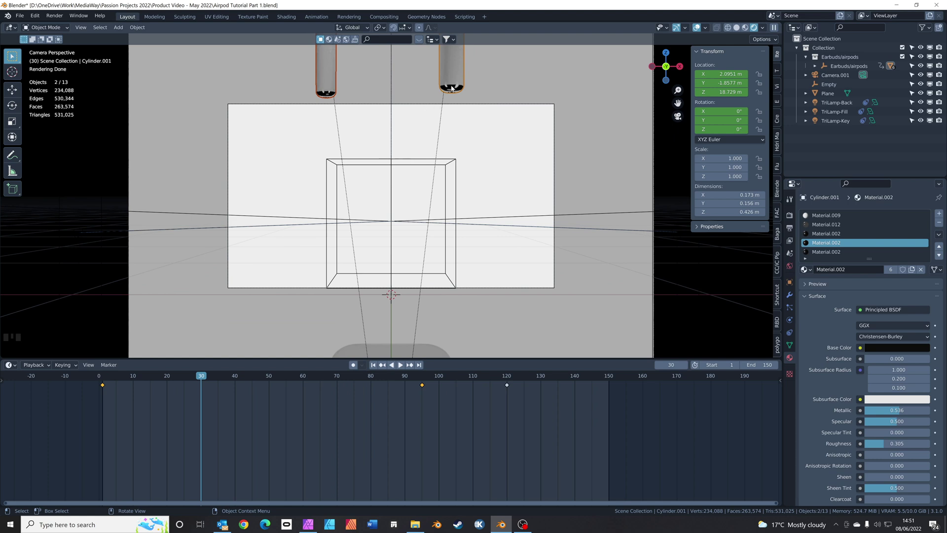
pyautogui.press('g')
pyautogui.press('z')
pyautogui.click(486, 232)
pyautogui.press('i')
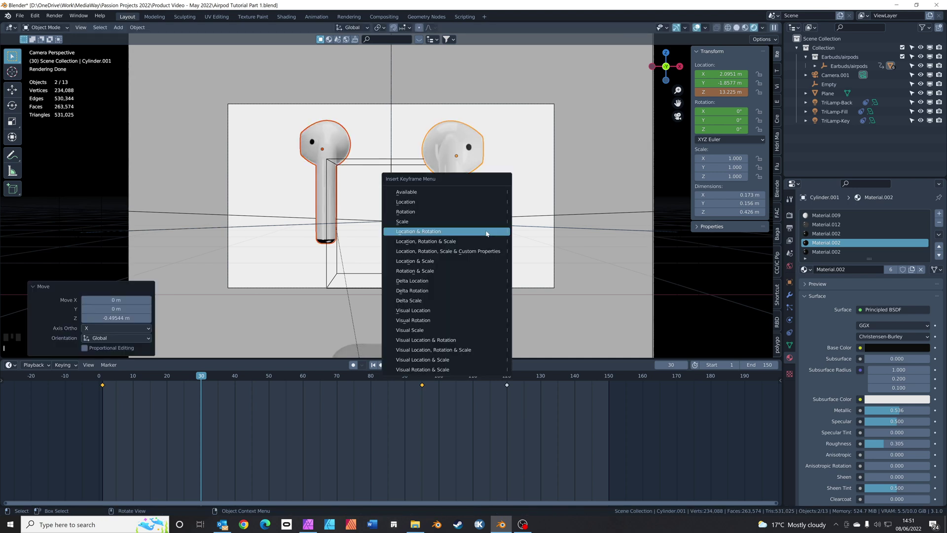
pyautogui.click(487, 231)
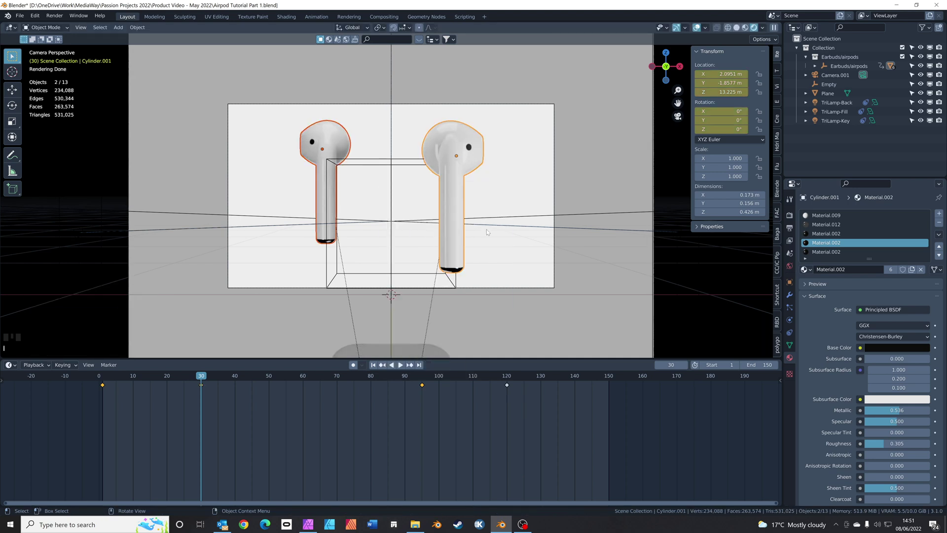
# Return to frame 1, set the Z rotation of Cylinder.002 to 360° and keyframe it
pyautogui.click(587, 171)
pyautogui.click(448, 157)
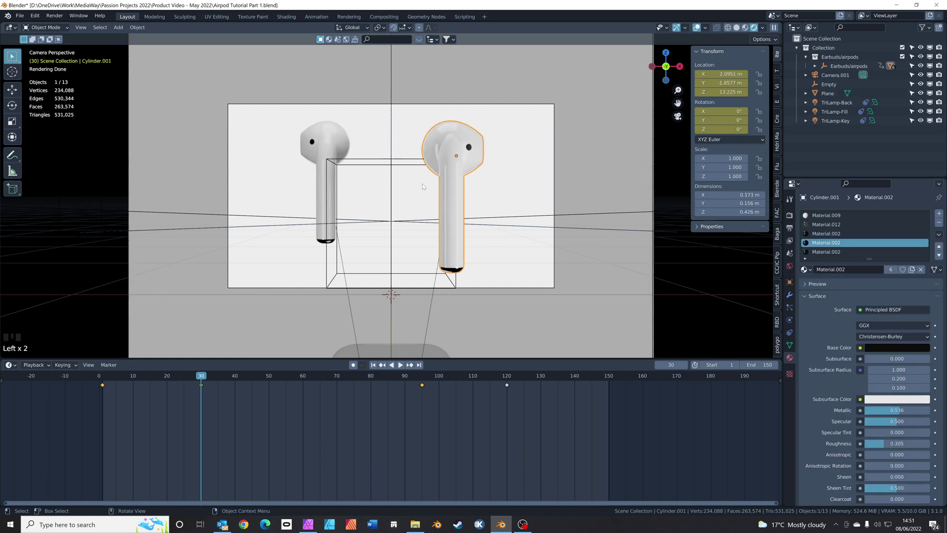
pyautogui.moveTo(202, 375); pyautogui.dragTo(103, 381)
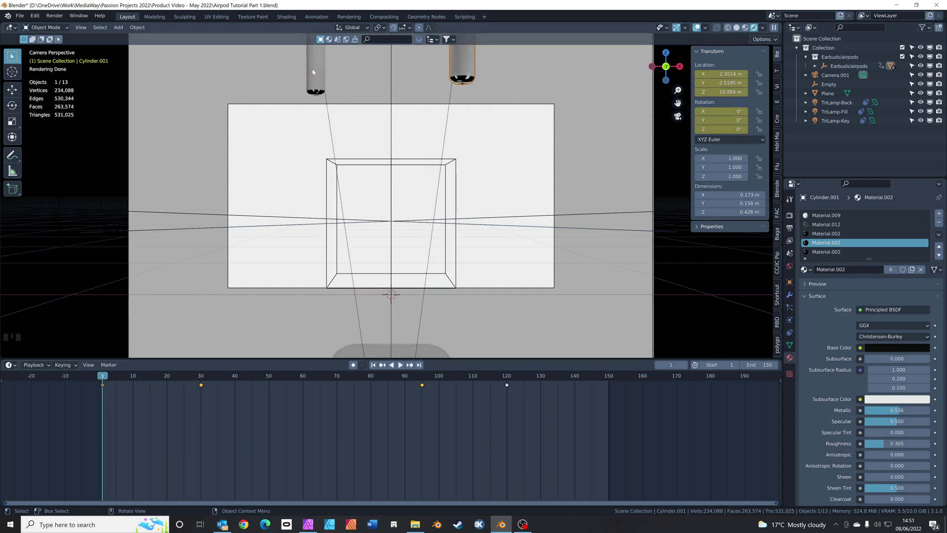
pyautogui.scroll(1, 355, 131)
pyautogui.scroll(-3, 359, 130)
pyautogui.keyDown('shift'); pyautogui.moveTo(359, 130); pyautogui.dragTo(376, 231, button='middle'); pyautogui.keyUp('shift')
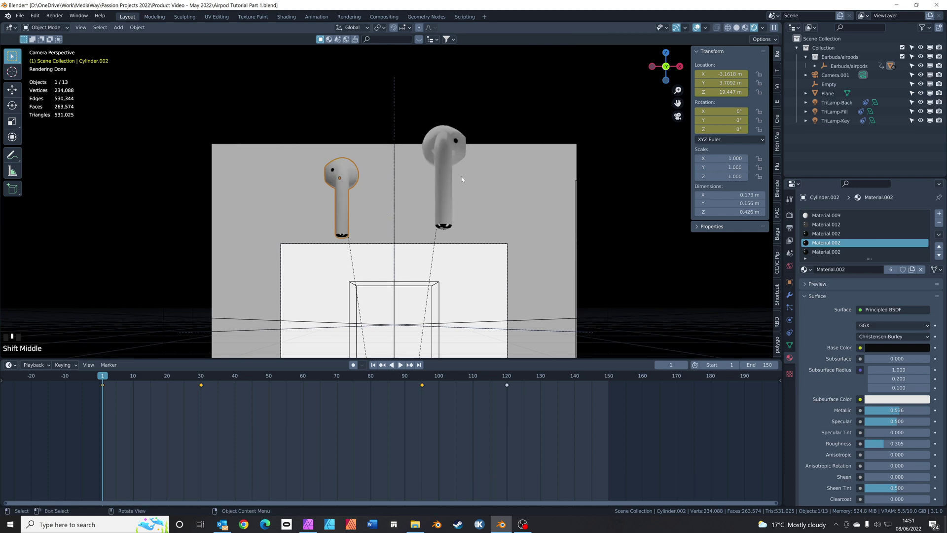
pyautogui.moveTo(719, 129); pyautogui.dragTo(754, 129)
pyautogui.click(725, 129)
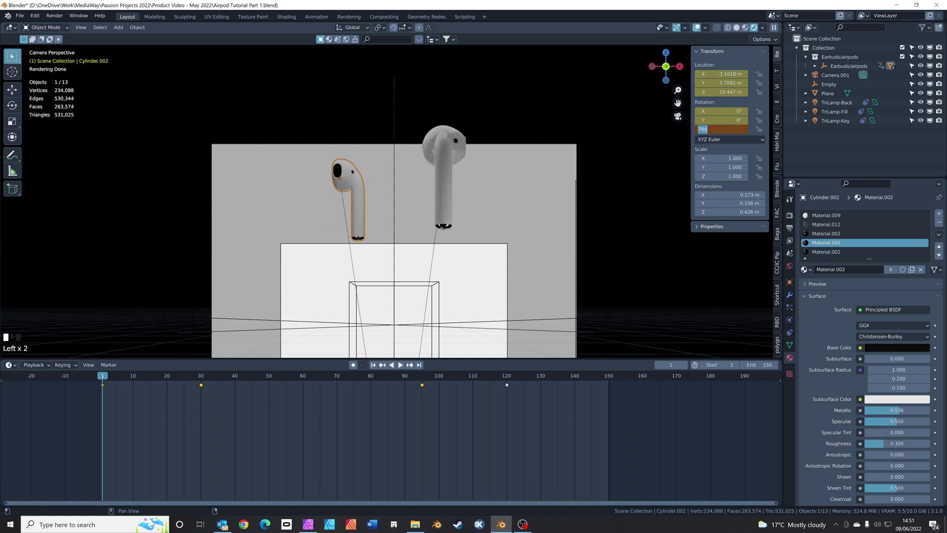
pyautogui.write('360')
pyautogui.press('Return')
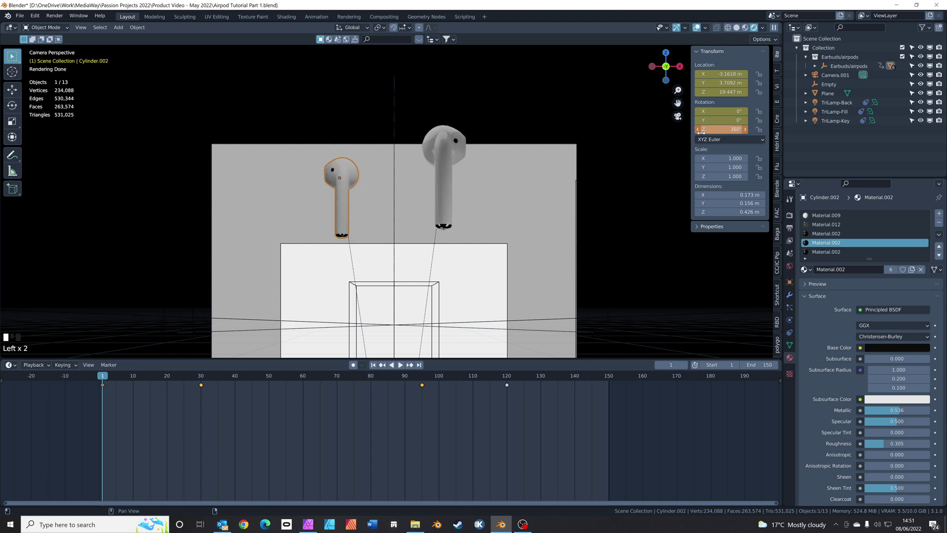
pyautogui.moveTo(719, 130); pyautogui.dragTo(720, 129, button='right')
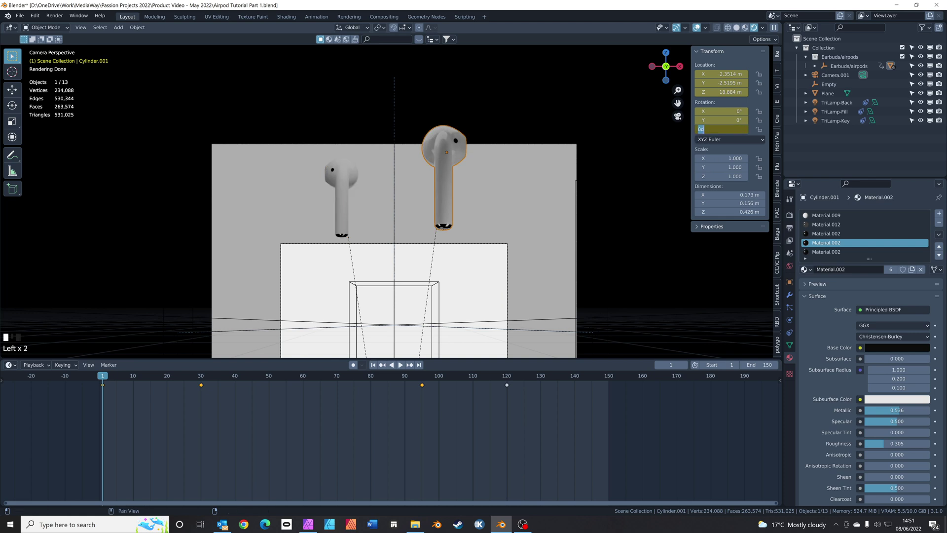
# Keyframe a Z rotation opposite to the other earbud's on Cylinder.001 at frame 1 and preview the spin up to frame 30
pyautogui.rightClick(721, 129)
pyautogui.click(721, 128)
pyautogui.press('space')
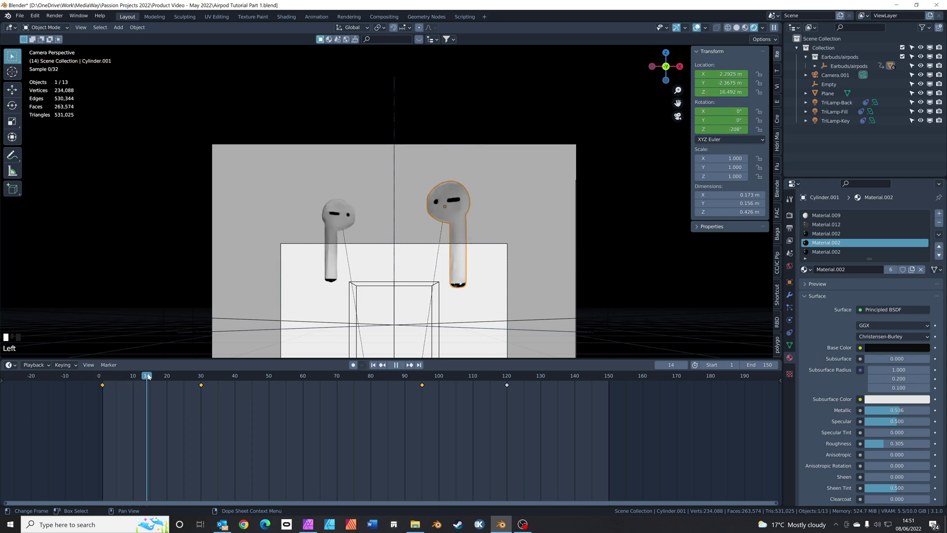
pyautogui.moveTo(185, 377); pyautogui.dragTo(196, 380)
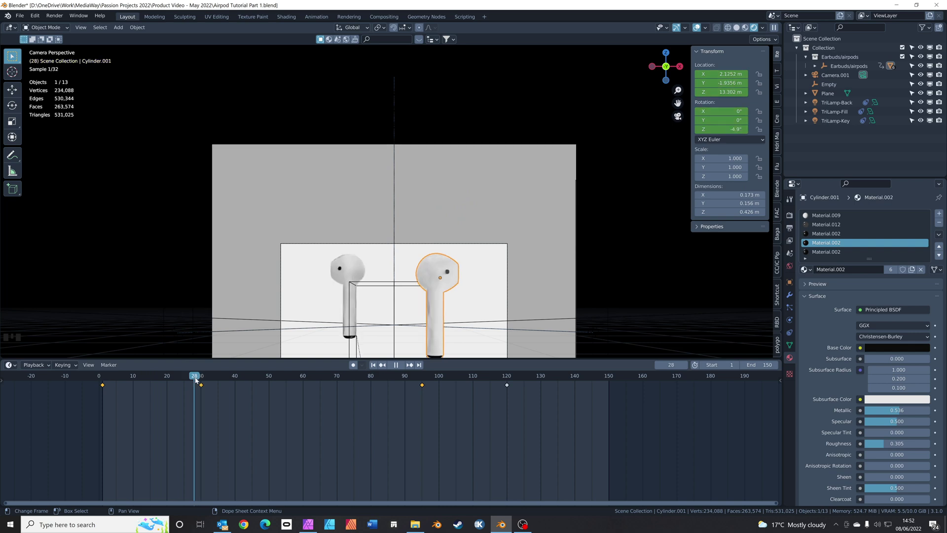
pyautogui.press('space')
pyautogui.scroll(-2, 406, 298)
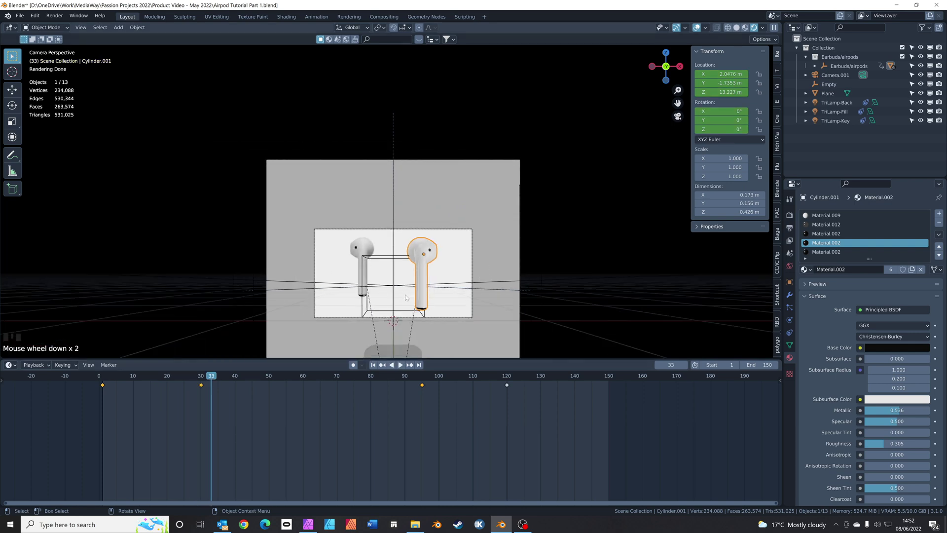
pyautogui.scroll(4, 395, 297)
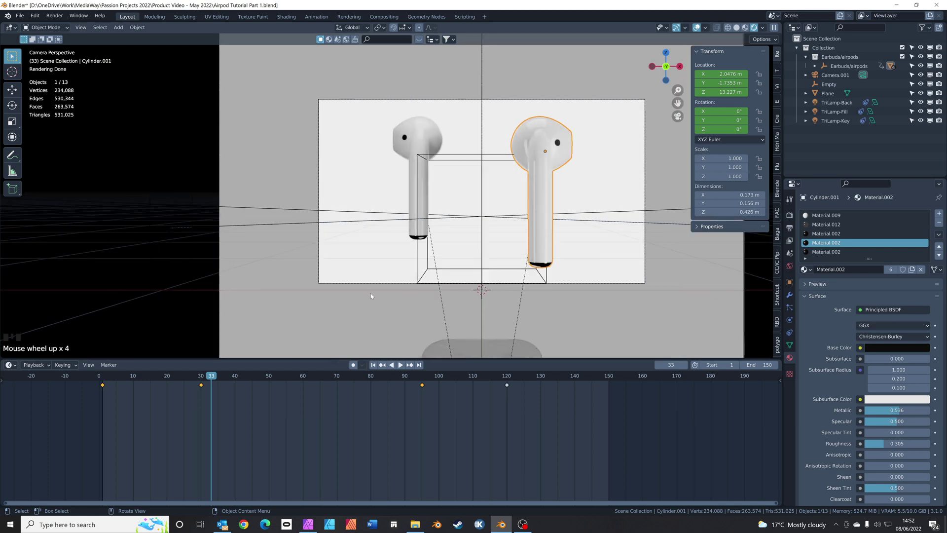
# At frame 80, give Cylinder.001 a new Z rotation and keyframe it
pyautogui.moveTo(205, 379)
pyautogui.mouseDown()
pyautogui.moveTo(422, 380)
pyautogui.moveTo(123, 393)
pyautogui.moveTo(200, 391)
pyautogui.moveTo(203, 380)
pyautogui.mouseUp()
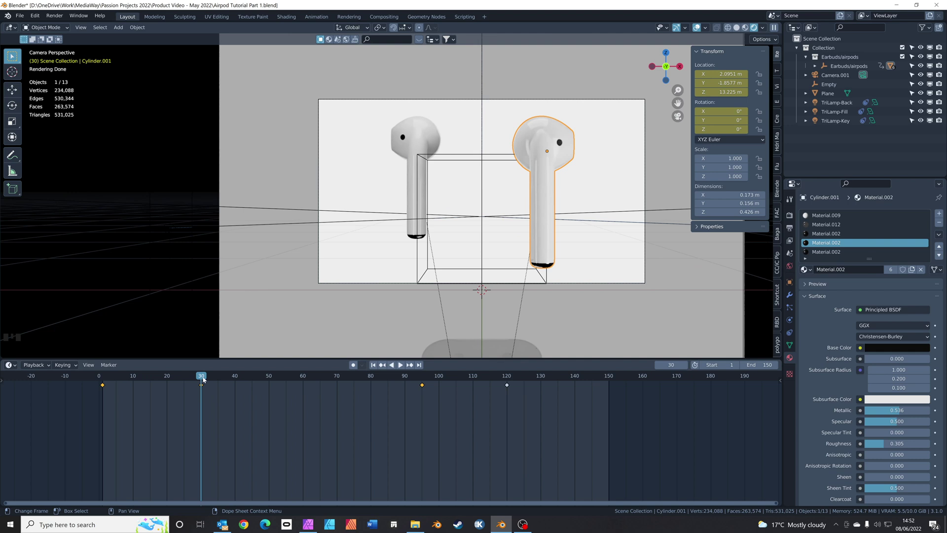
pyautogui.click(551, 237)
pyautogui.click(552, 237)
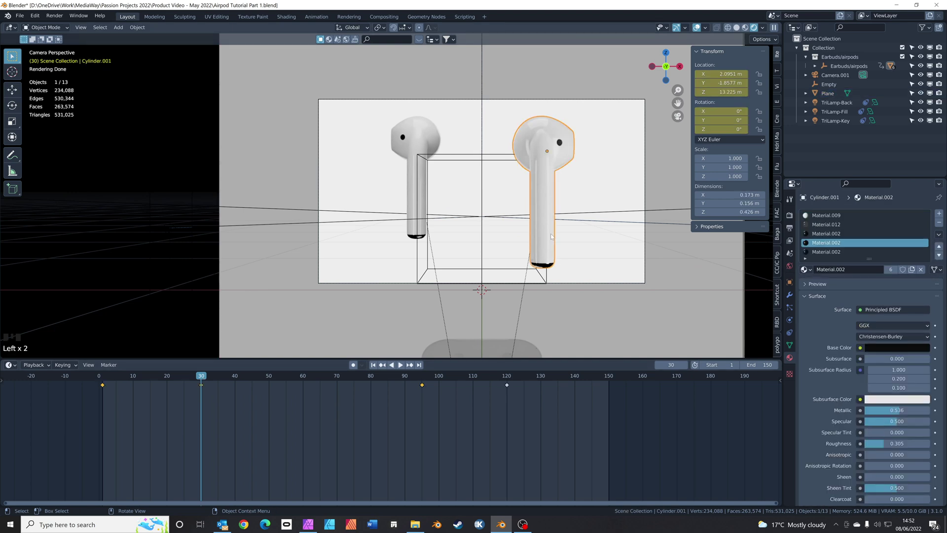
pyautogui.moveTo(202, 376); pyautogui.dragTo(372, 379)
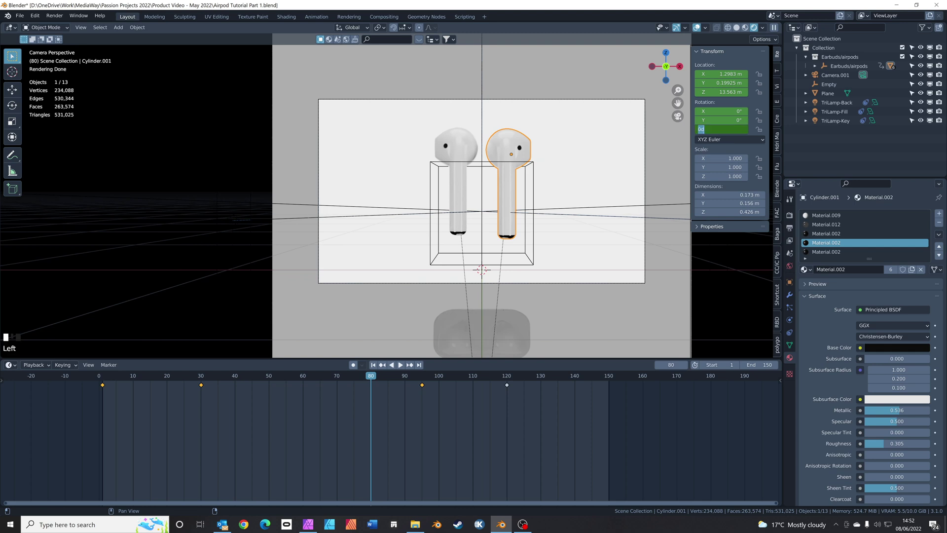
pyautogui.rightClick(728, 128)
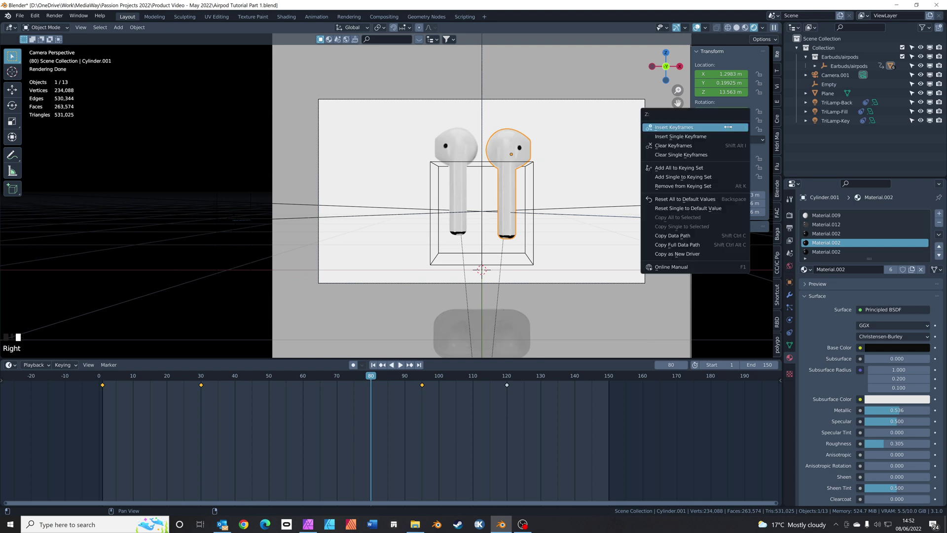
pyautogui.click(725, 134)
# At frame 60, set the Z rotation of Cylinder.002 to -360° and keyframe it
pyautogui.moveTo(378, 373); pyautogui.dragTo(201, 395)
pyautogui.click(412, 131)
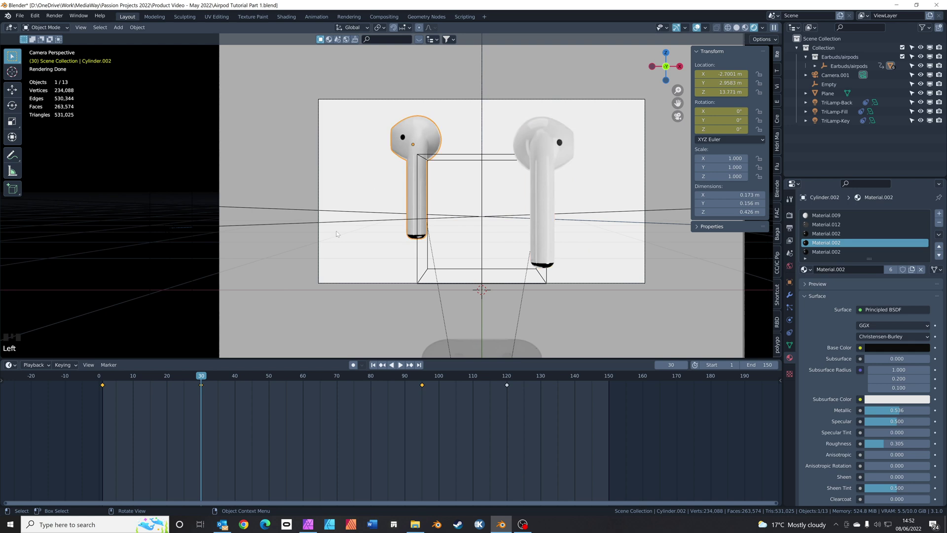
pyautogui.moveTo(208, 376); pyautogui.dragTo(302, 384)
pyautogui.write('-360')
pyautogui.press('Return')
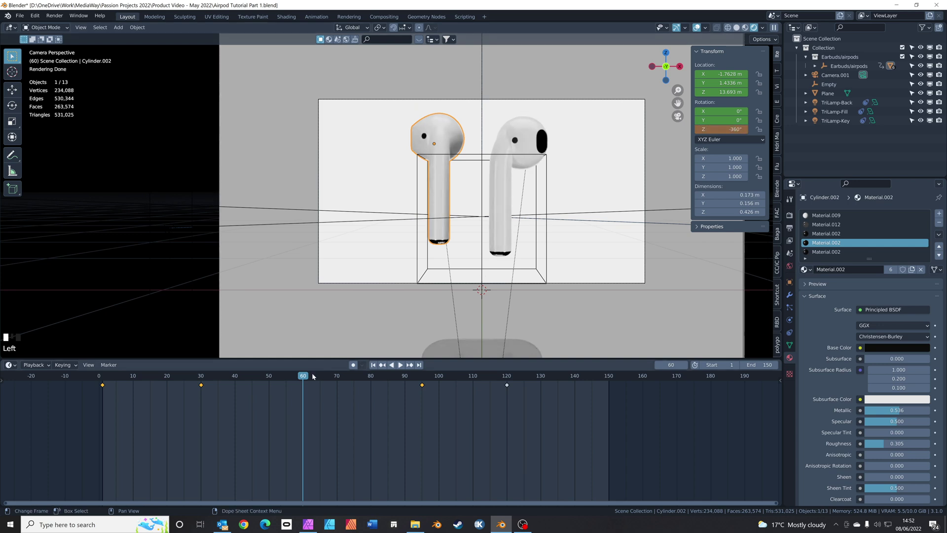
pyautogui.rightClick(697, 131)
pyautogui.click(703, 131)
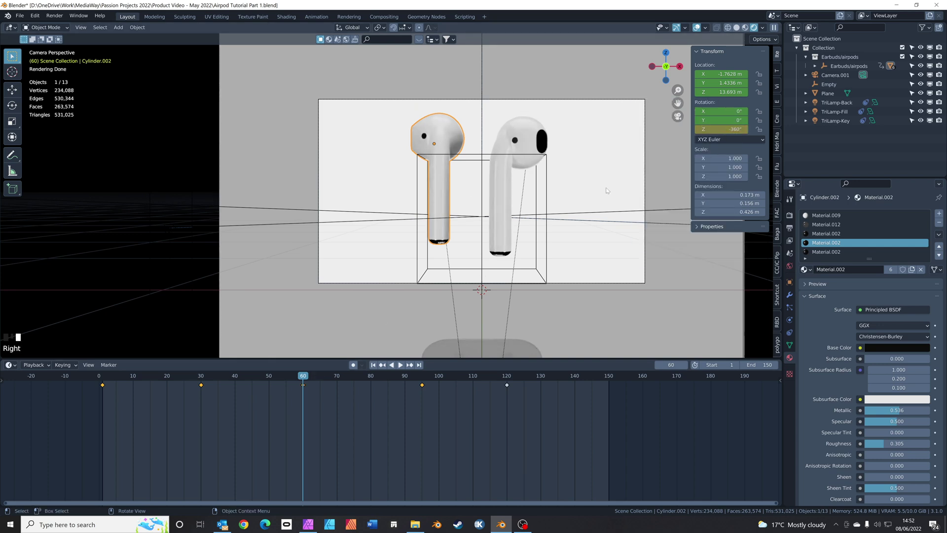
# Play back the animation to check both earbuds' rotations and return to the start of the timeline
pyautogui.press('space')
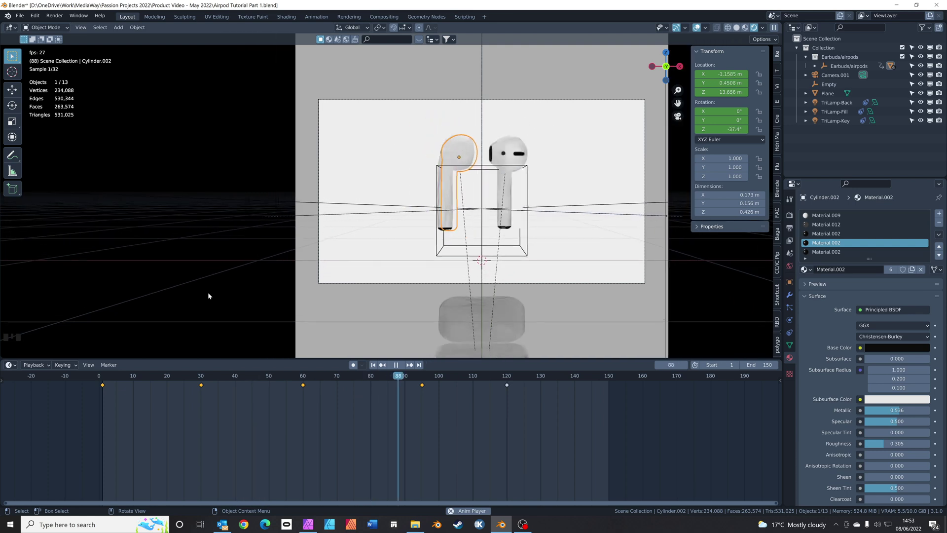
pyautogui.press('space')
pyautogui.press('space')
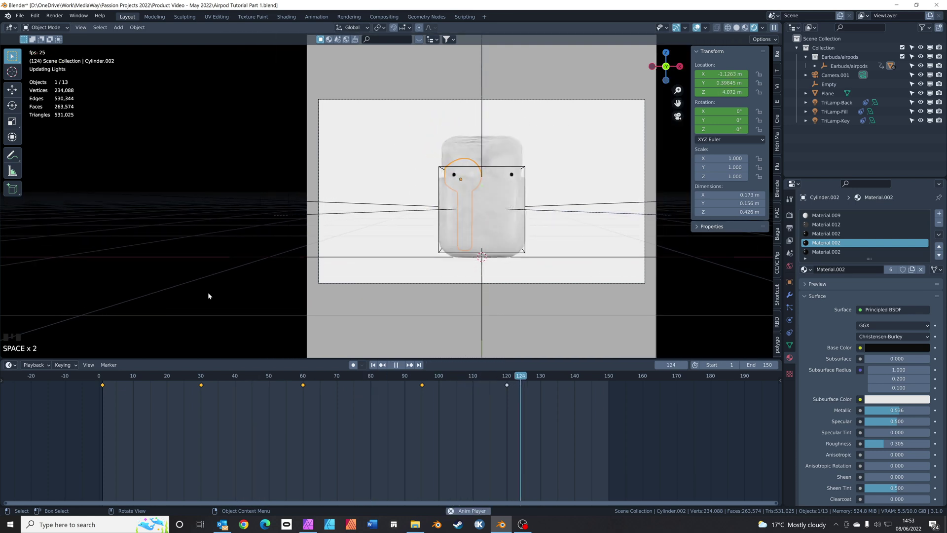
pyautogui.press('space')
pyautogui.moveTo(517, 373); pyautogui.dragTo(77, 369)
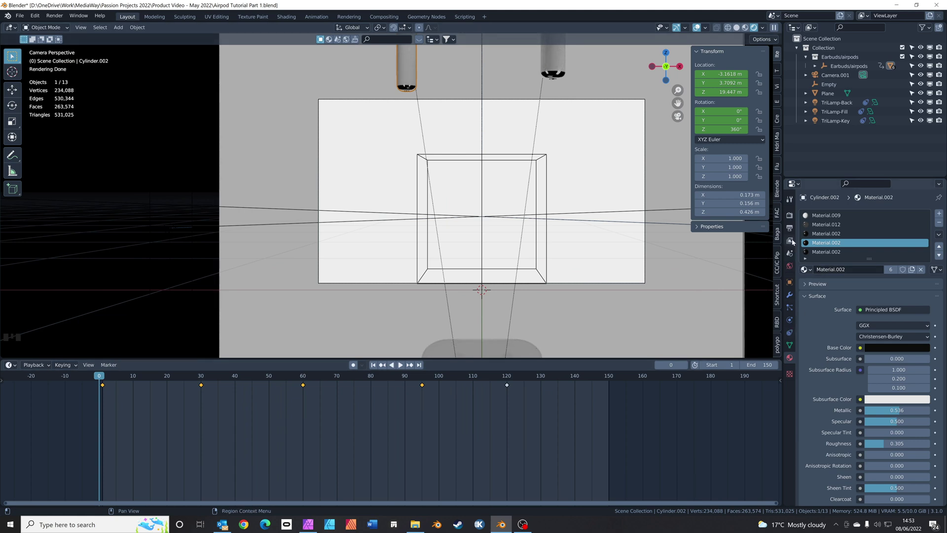
# Set the output frame rate to 25 fps and the file format to FFmpeg Video
pyautogui.click(790, 217)
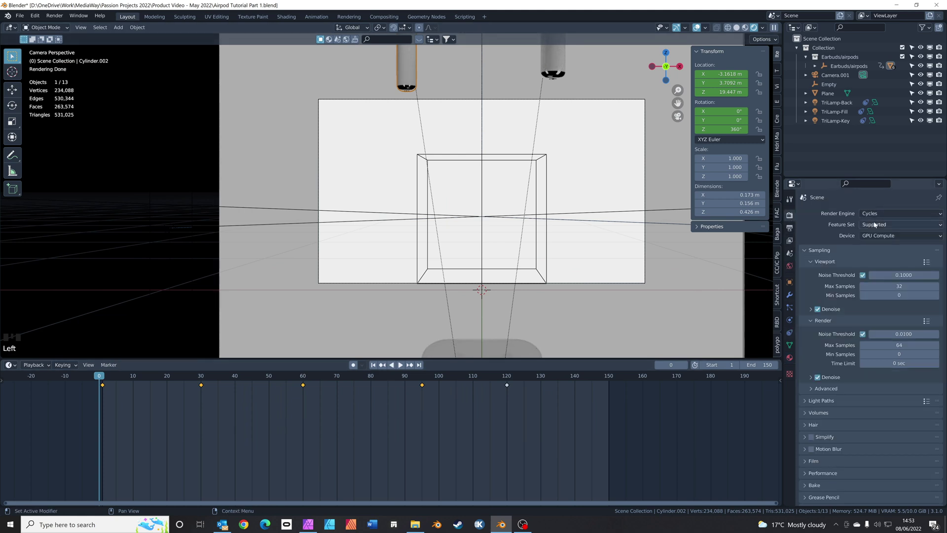
pyautogui.click(790, 227)
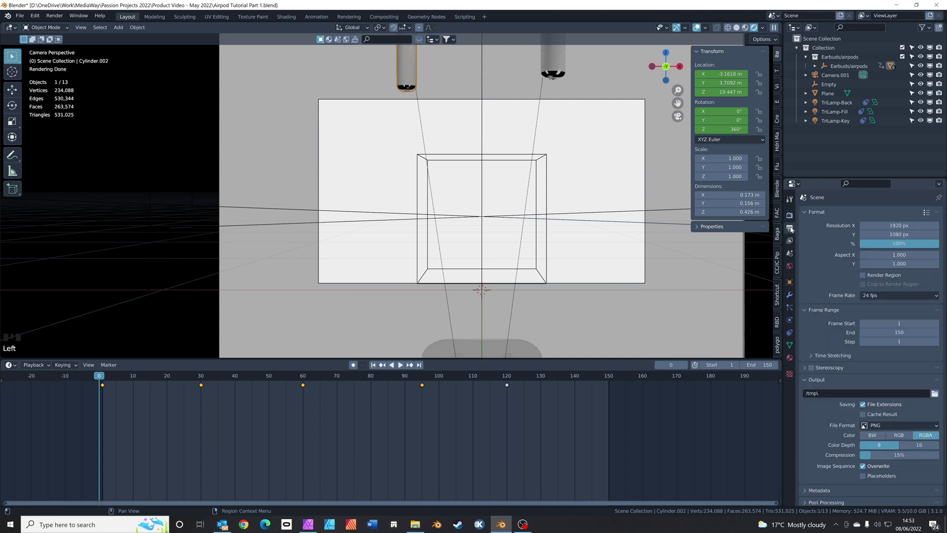
pyautogui.click(877, 296)
pyautogui.click(882, 323)
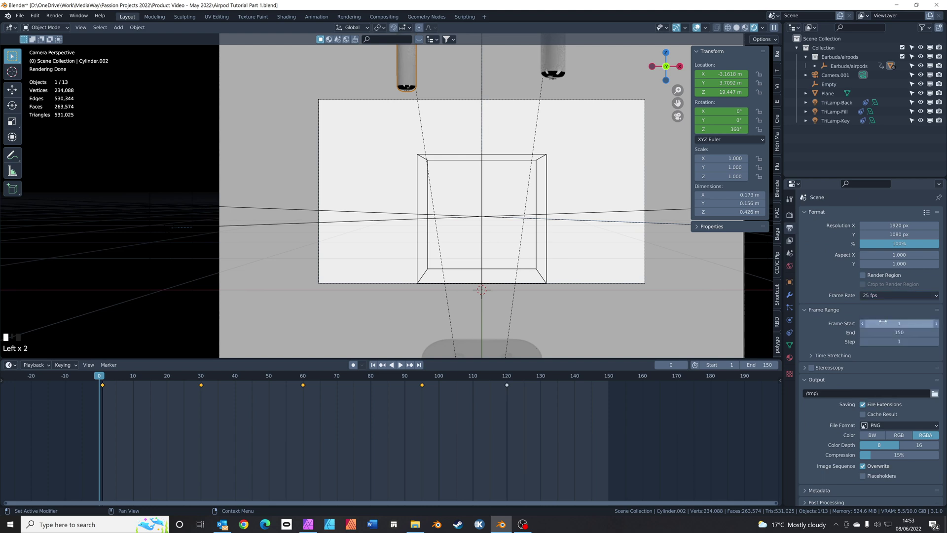
pyautogui.scroll(-5, 827, 323)
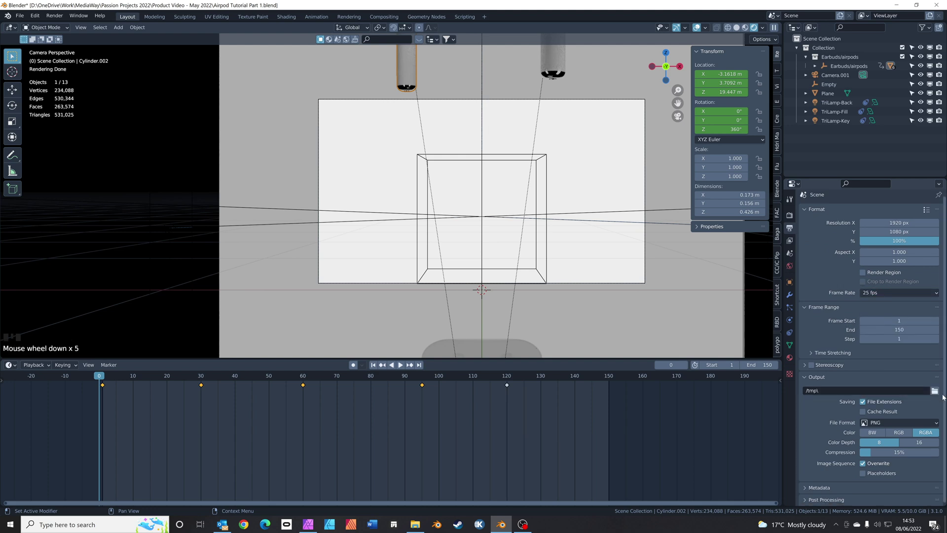
pyautogui.click(898, 424)
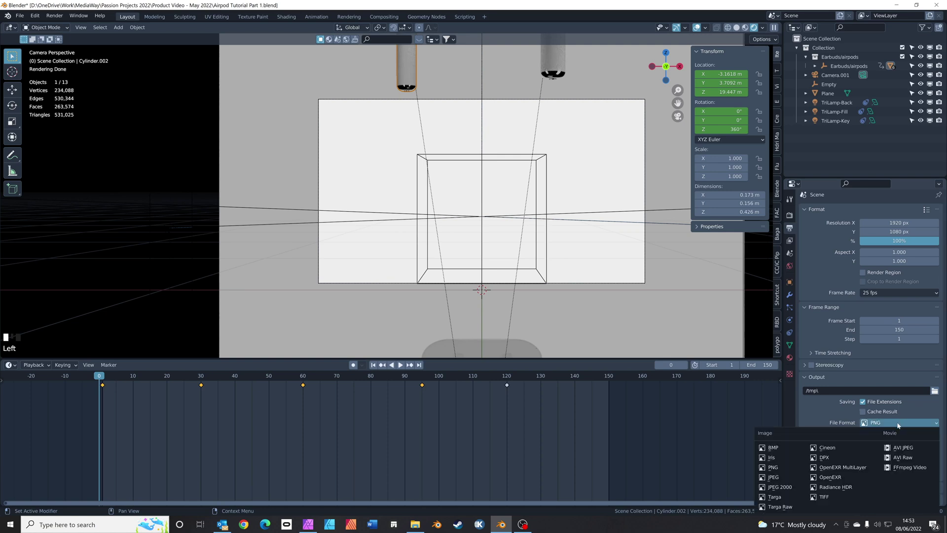
pyautogui.click(900, 466)
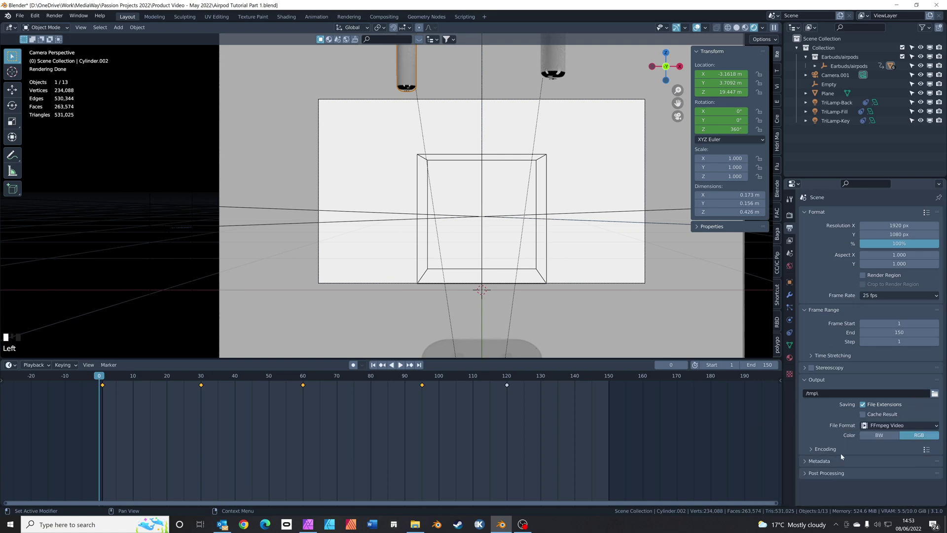
# Set the video encoding to an MPEG-4 container with Perceptually Lossless output quality
pyautogui.click(827, 452)
pyautogui.click(909, 464)
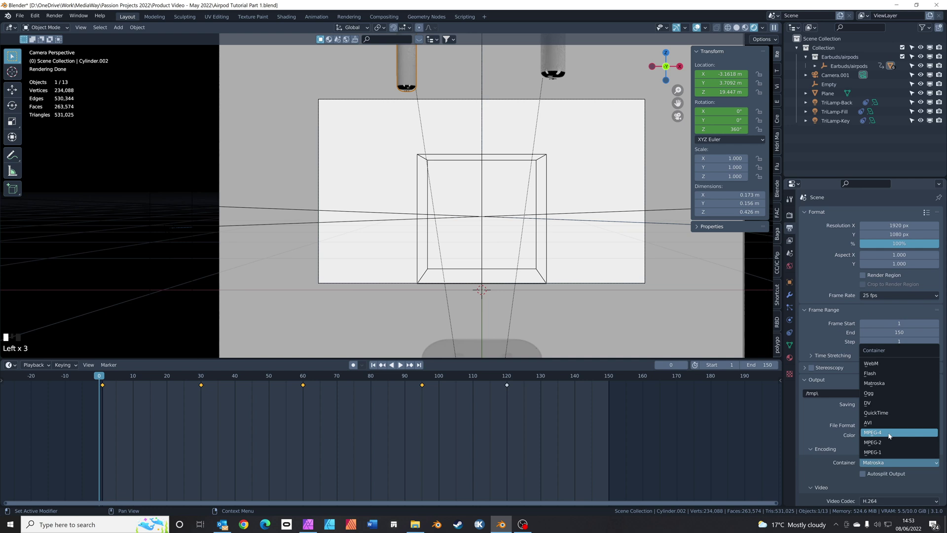
pyautogui.click(890, 433)
pyautogui.scroll(-6, 842, 428)
pyautogui.click(913, 434)
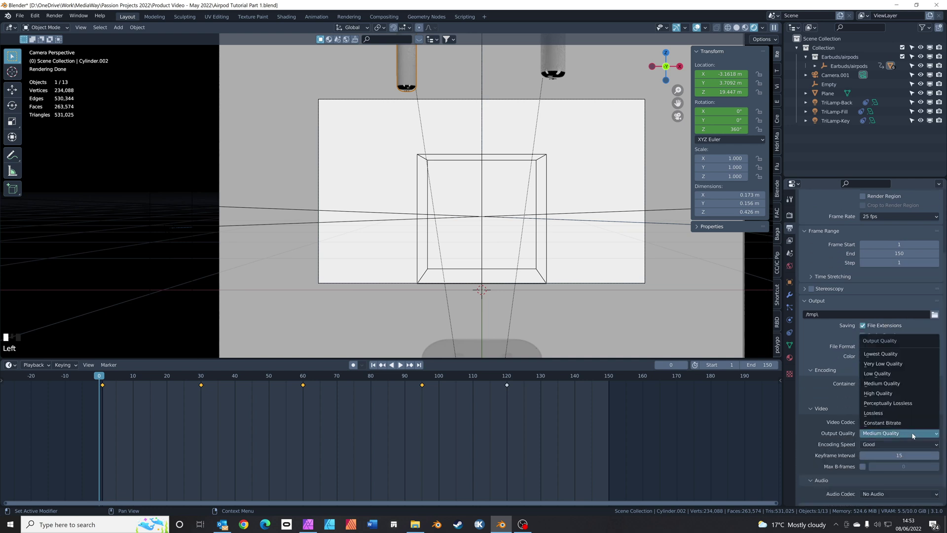
pyautogui.click(887, 404)
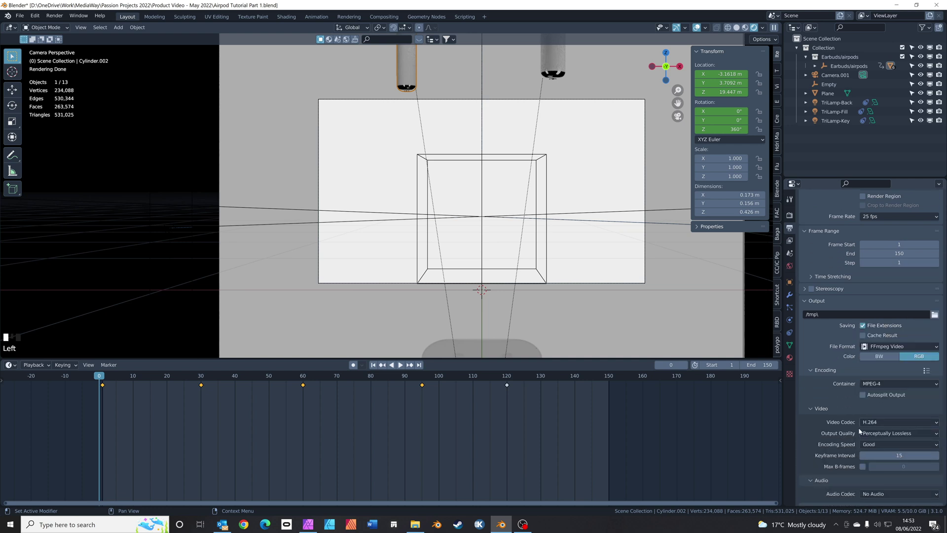
pyautogui.scroll(-2, 875, 464)
pyautogui.scroll(8, 887, 424)
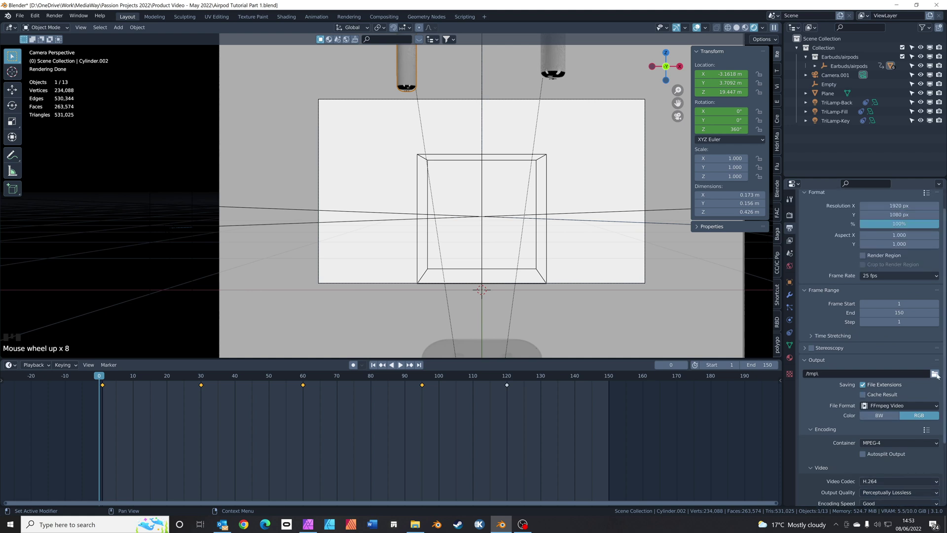
# Check the output folder without changing it and render the animation
pyautogui.click(934, 374)
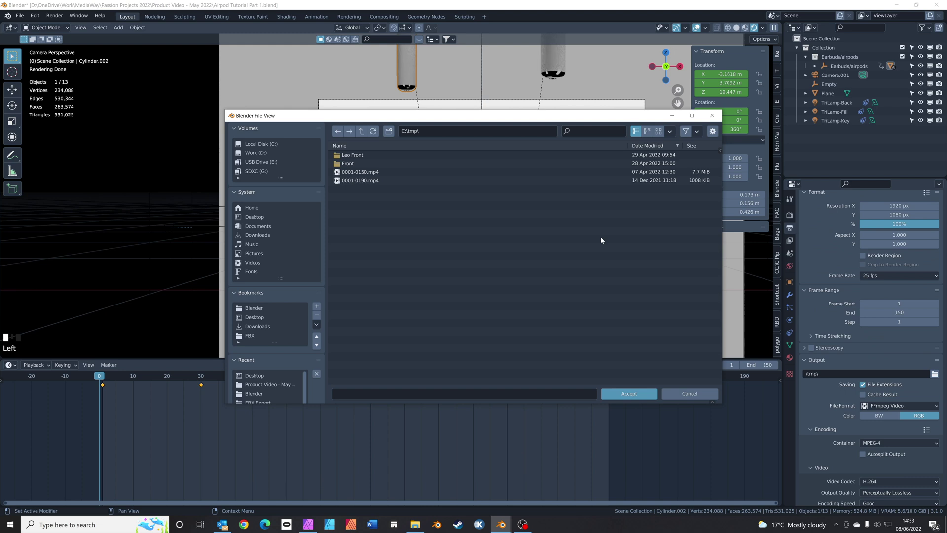
pyautogui.click(690, 394)
pyautogui.click(54, 16)
pyautogui.click(67, 36)
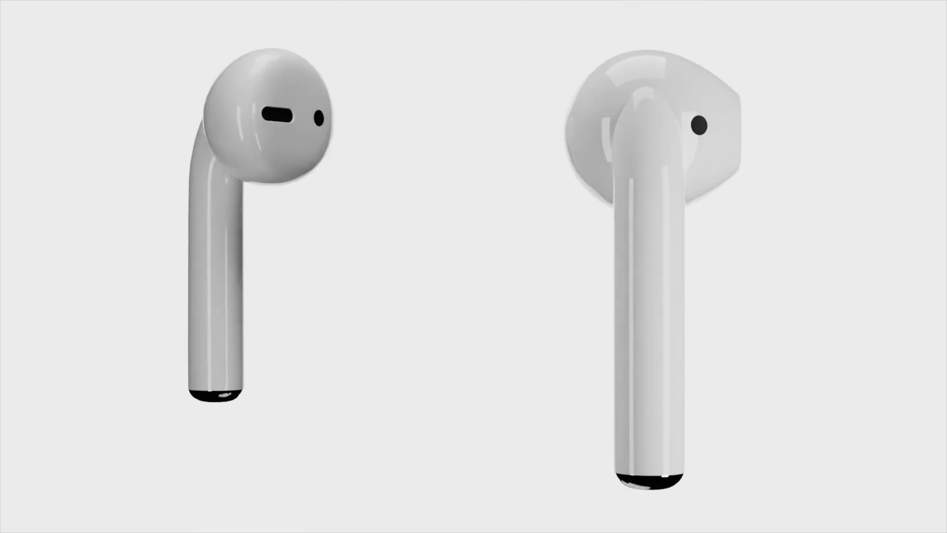